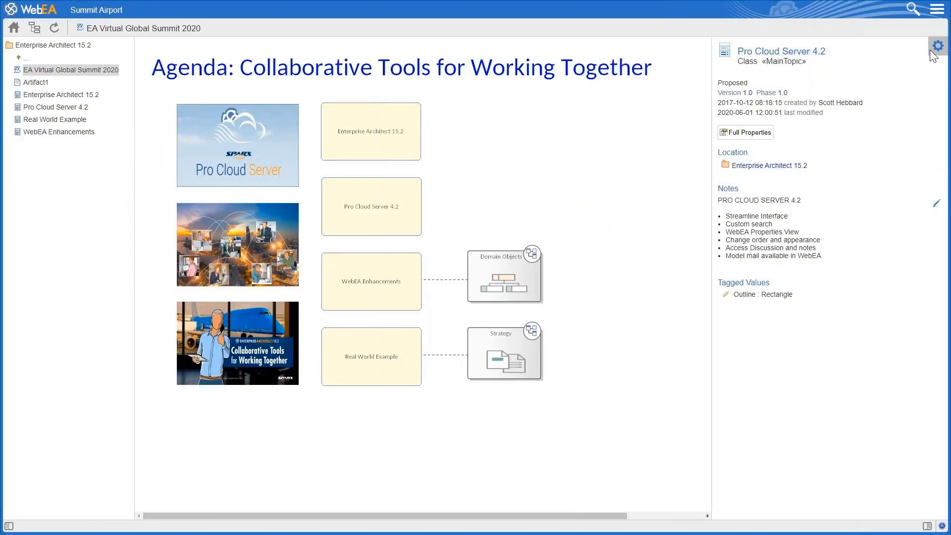
# Hide the Notes feature in the properties view configuration and save the change.
pyautogui.click(936, 46)
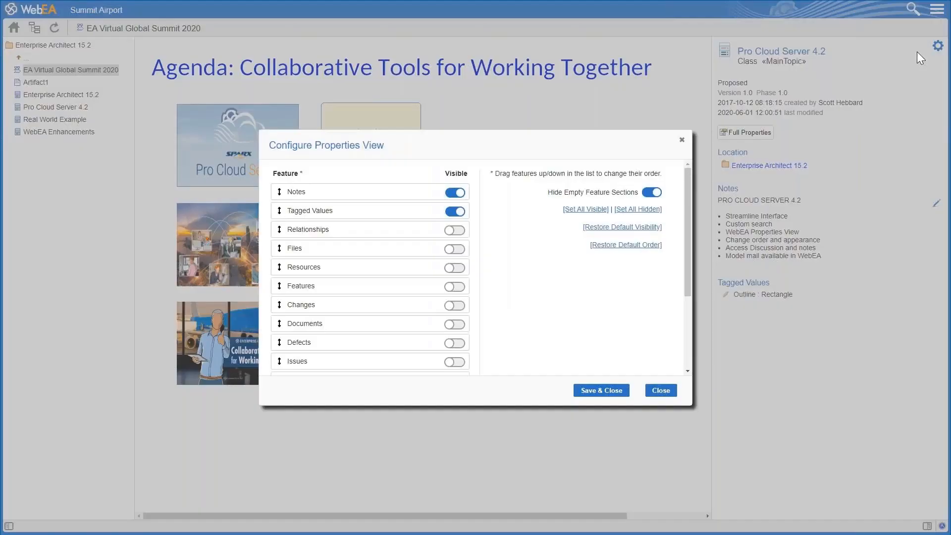
pyautogui.click(459, 199)
pyautogui.scroll(-1, 384, 266)
pyautogui.scroll(-3, 384, 267)
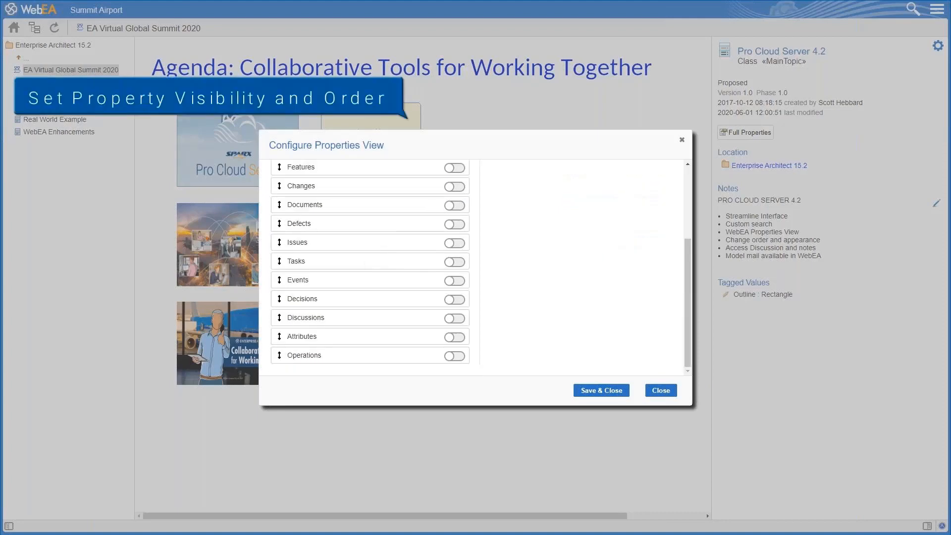
pyautogui.scroll(3, 372, 248)
pyautogui.scroll(1, 518, 374)
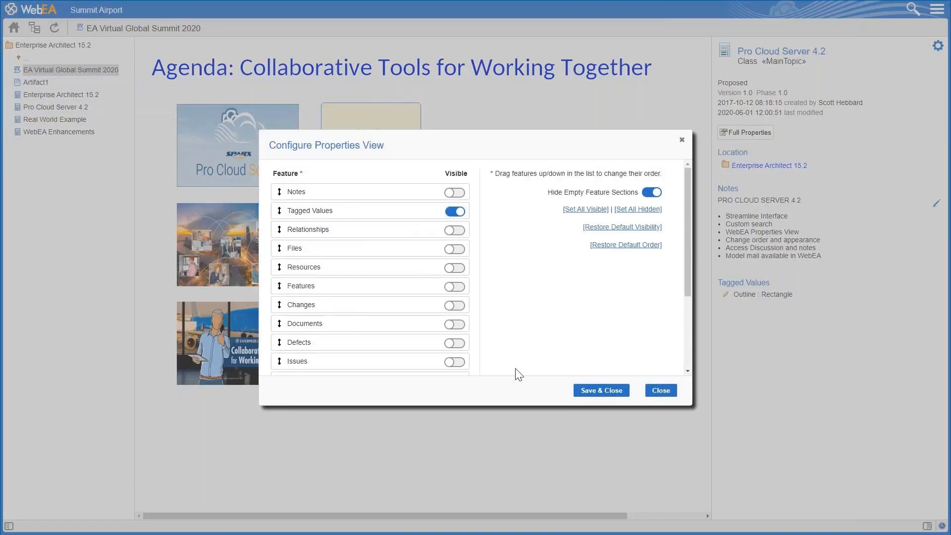
pyautogui.click(600, 390)
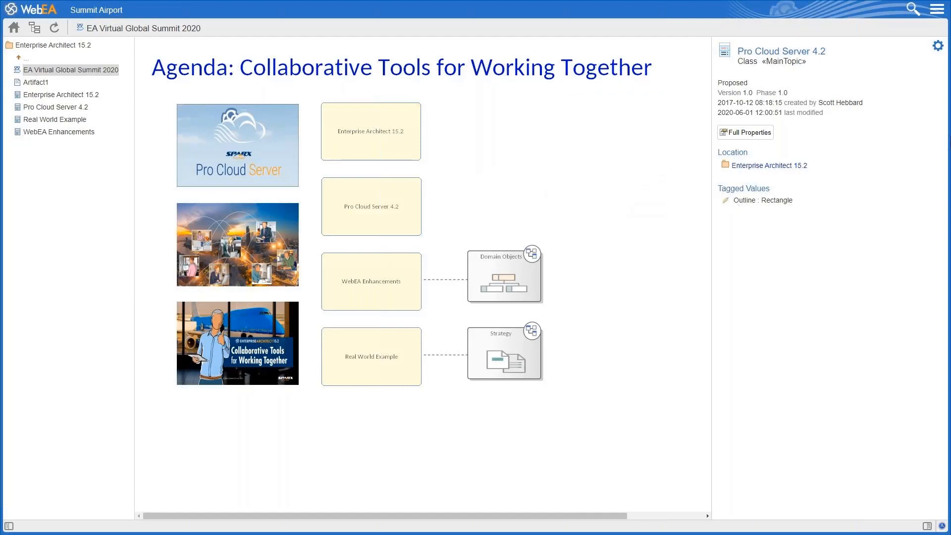
# Configure the properties view to show Notes and hide Tagged Values, then save the configuration.
pyautogui.click(938, 47)
pyautogui.click(455, 211)
pyautogui.click(459, 193)
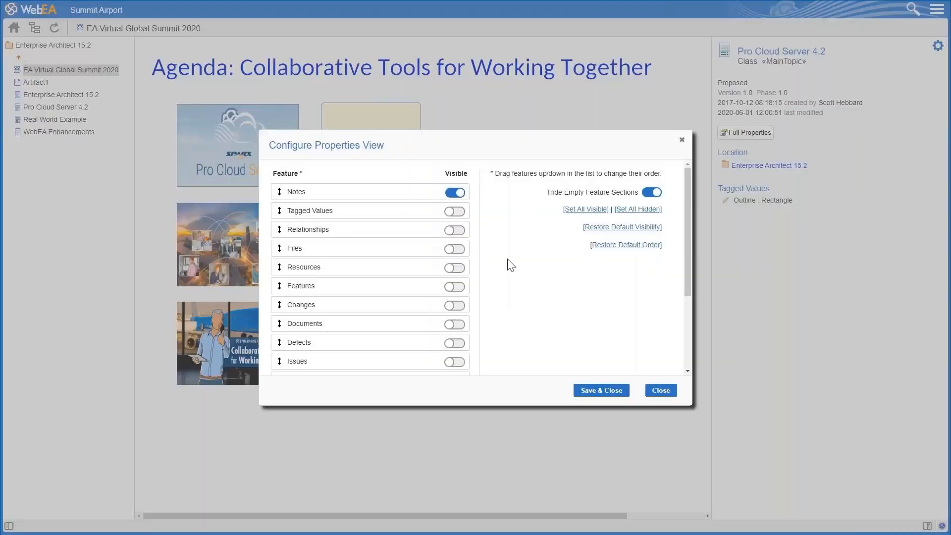
pyautogui.click(608, 389)
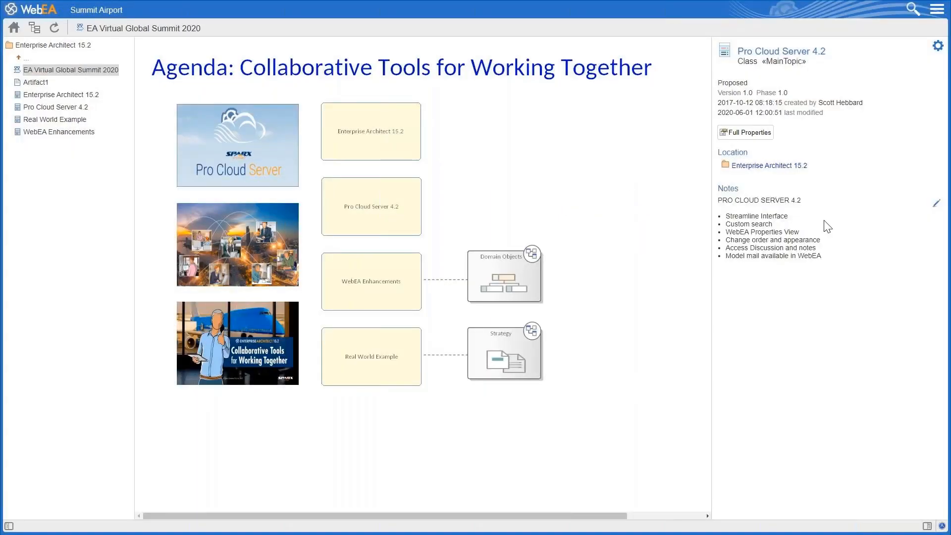
# Run a custom search for diagrams matching "Airport Digital Transformation Kanban" in Name, Alias and Notes, and open the matching diagram.
pyautogui.click(912, 10)
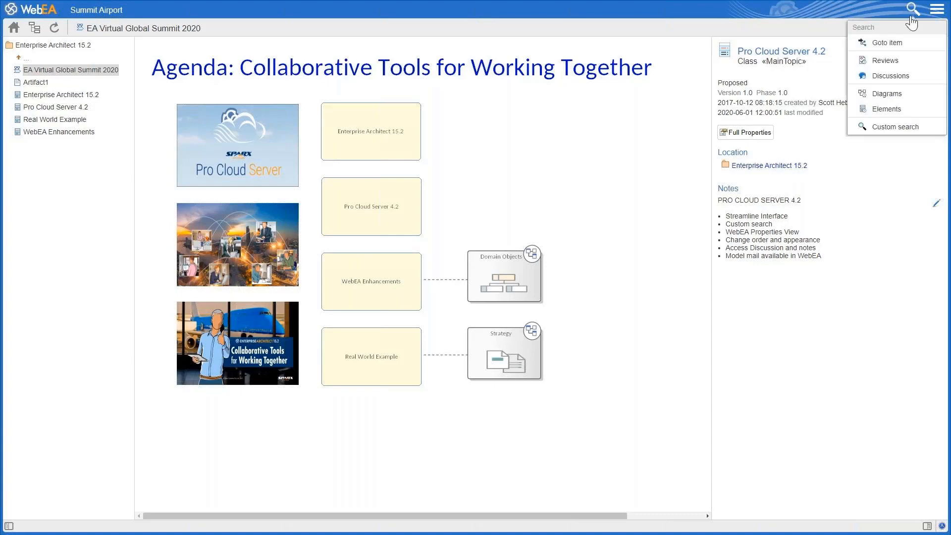
pyautogui.click(881, 128)
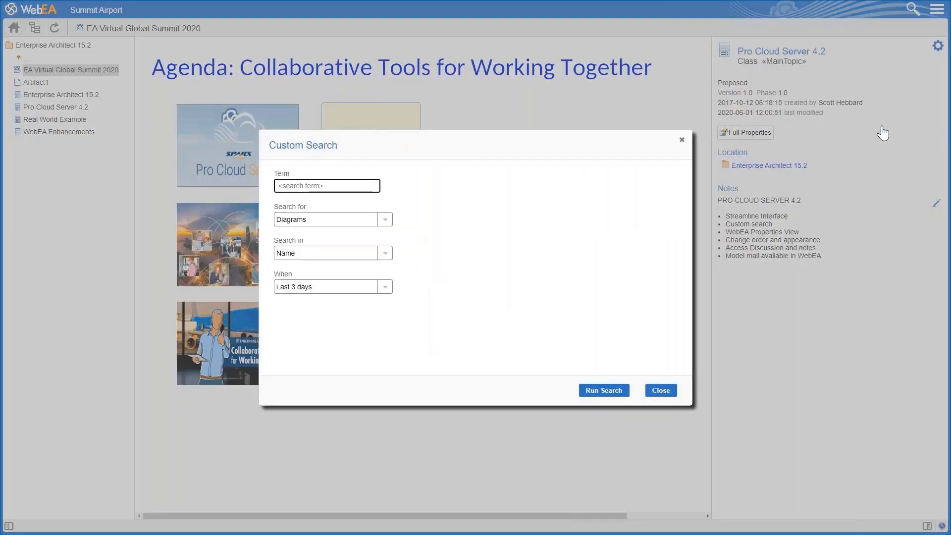
pyautogui.write('Airport Digital Transformation Ka')
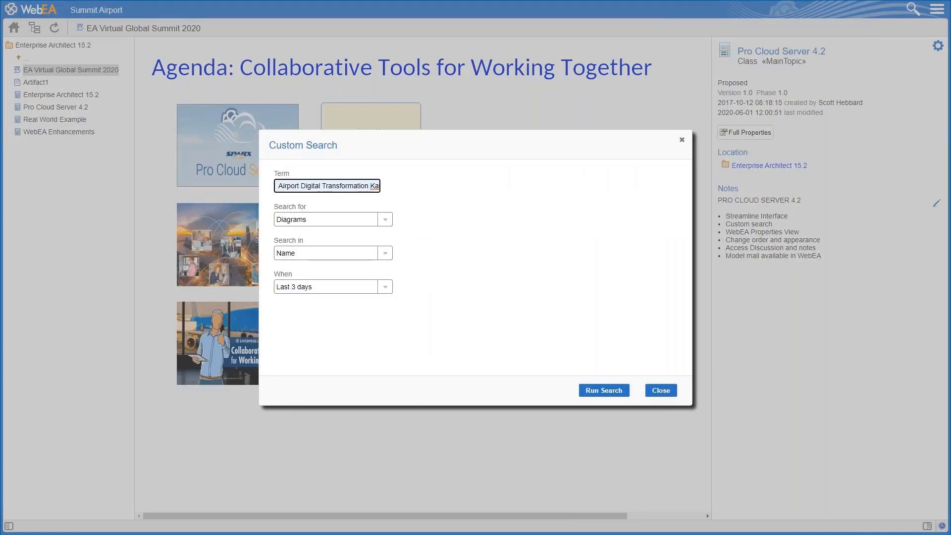
pyautogui.click(385, 219)
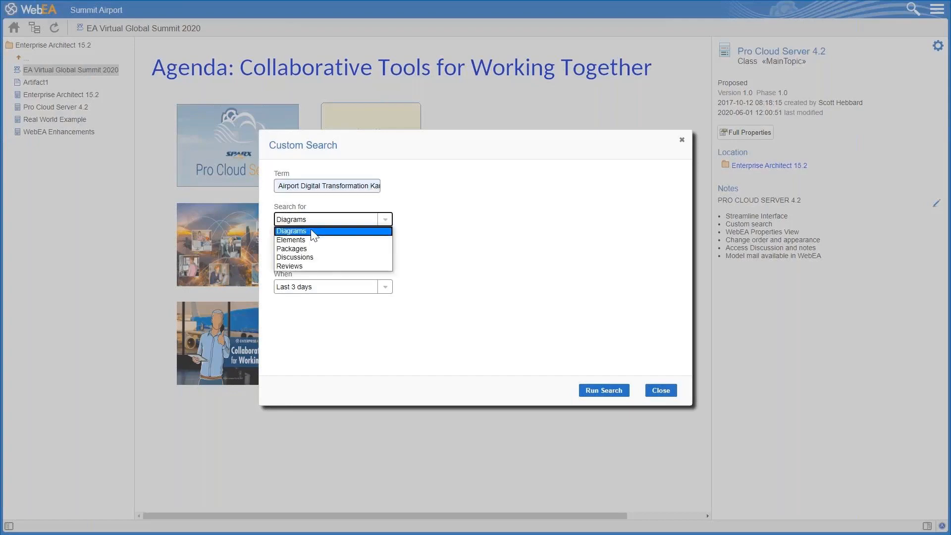
pyautogui.click(314, 232)
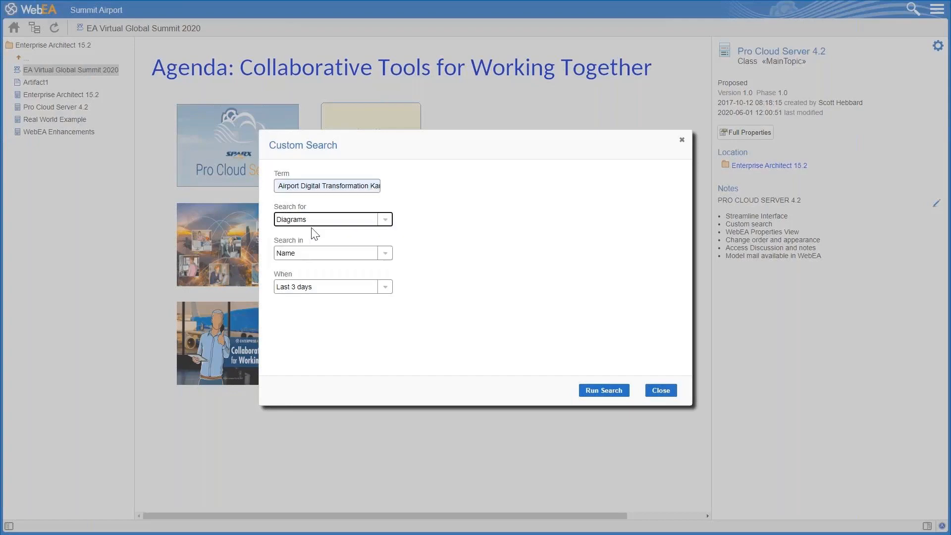
pyautogui.click(386, 254)
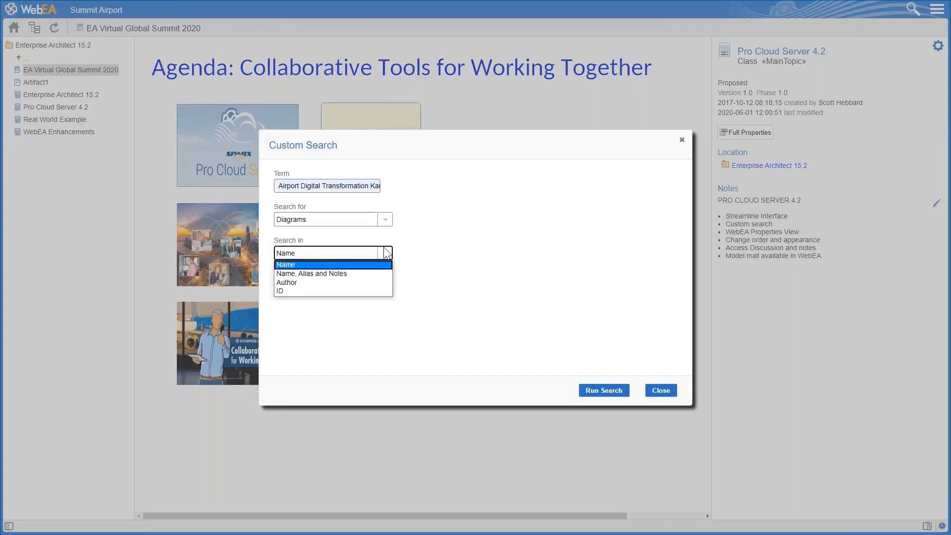
pyautogui.click(345, 275)
pyautogui.click(603, 390)
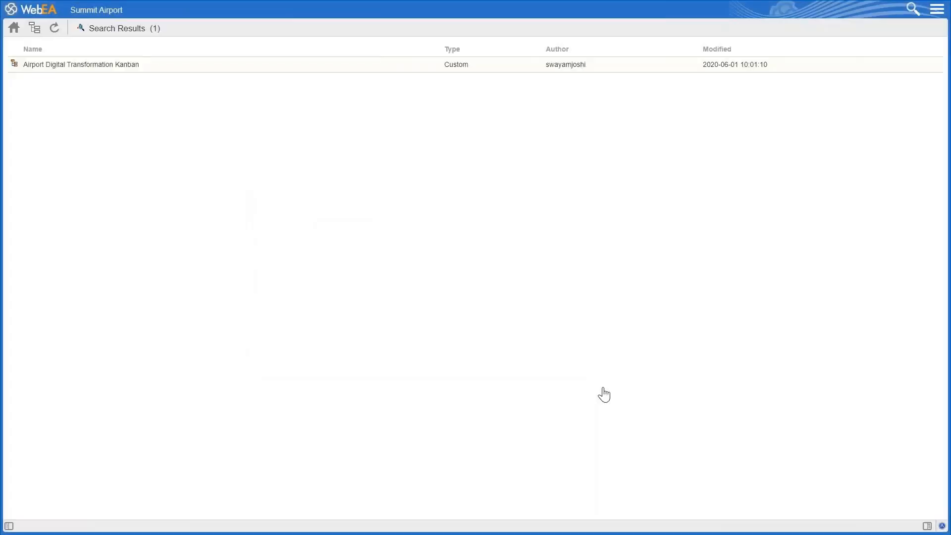
pyautogui.click(125, 68)
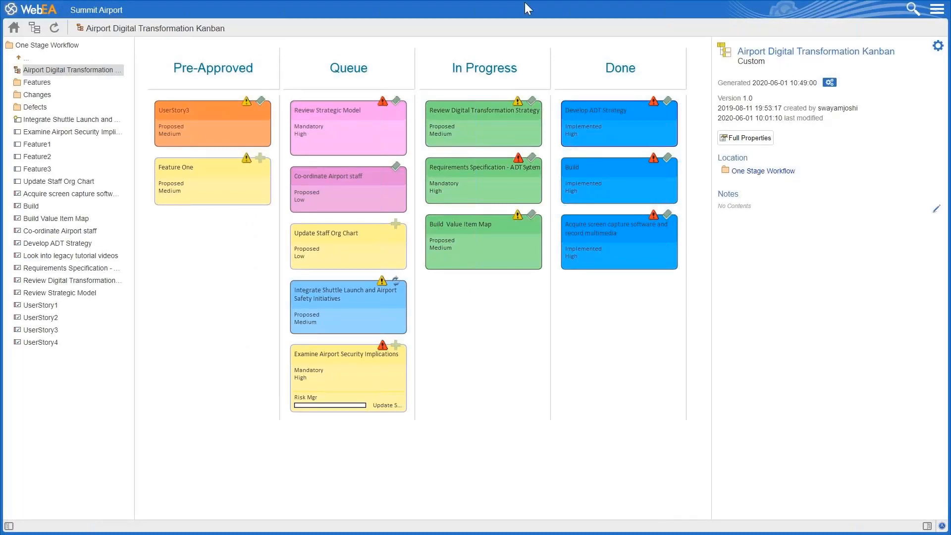
# View the recent discussion in the Watchlist and open its Improve safety element.
pyautogui.click(936, 10)
pyautogui.click(886, 59)
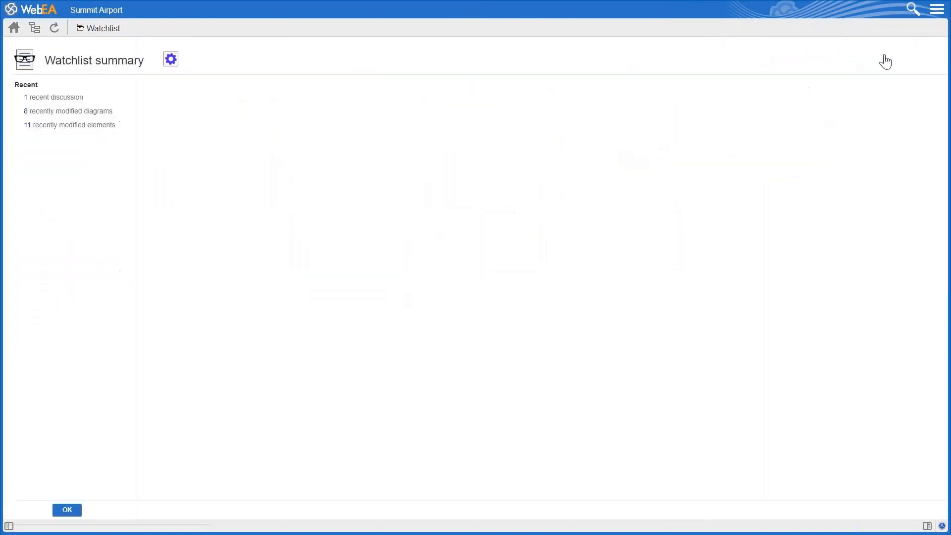
pyautogui.click(27, 98)
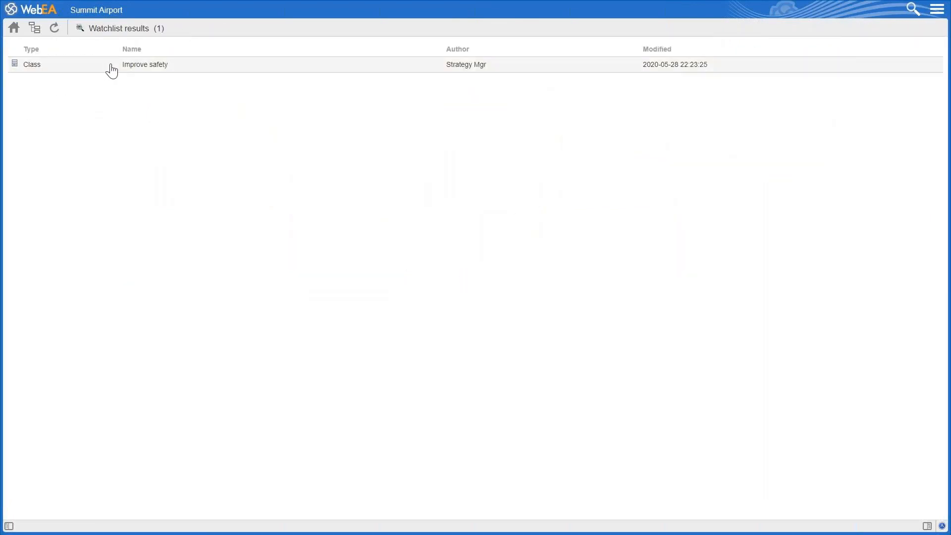
pyautogui.click(137, 67)
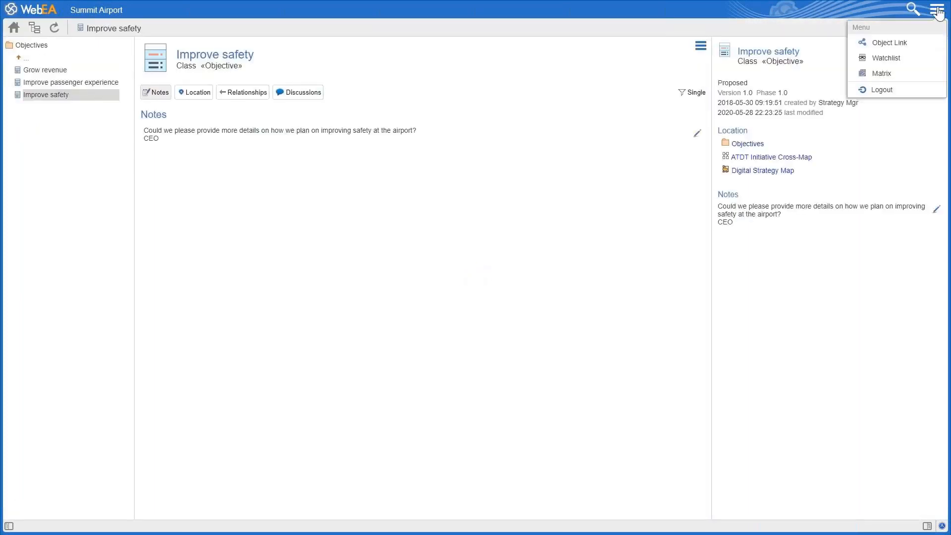
# List the Watchlist's recently modified diagrams, open Airport Use Cases, and go on to the Airport Decision Makers diagram.
pyautogui.click(900, 59)
pyautogui.click(25, 112)
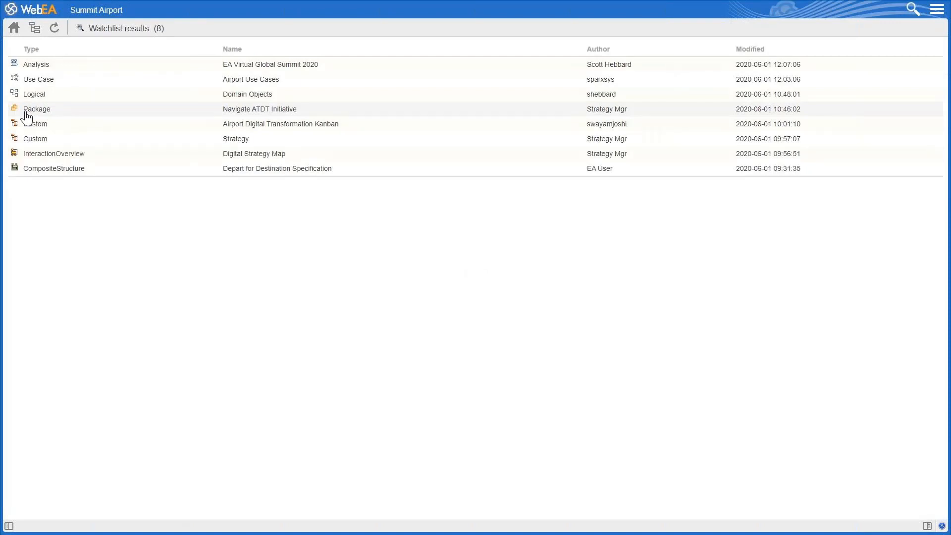
pyautogui.click(52, 80)
pyautogui.click(276, 133)
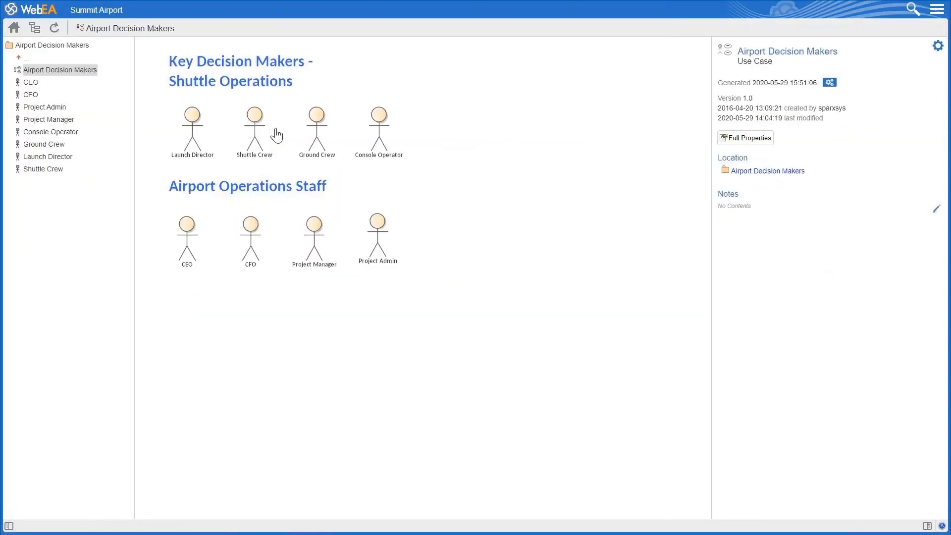
# Return to the home diagram, open Domain Objects through EA Virtual Global Summit 2020, and select the WebinarSession class.
pyautogui.click(14, 28)
pyautogui.click(241, 134)
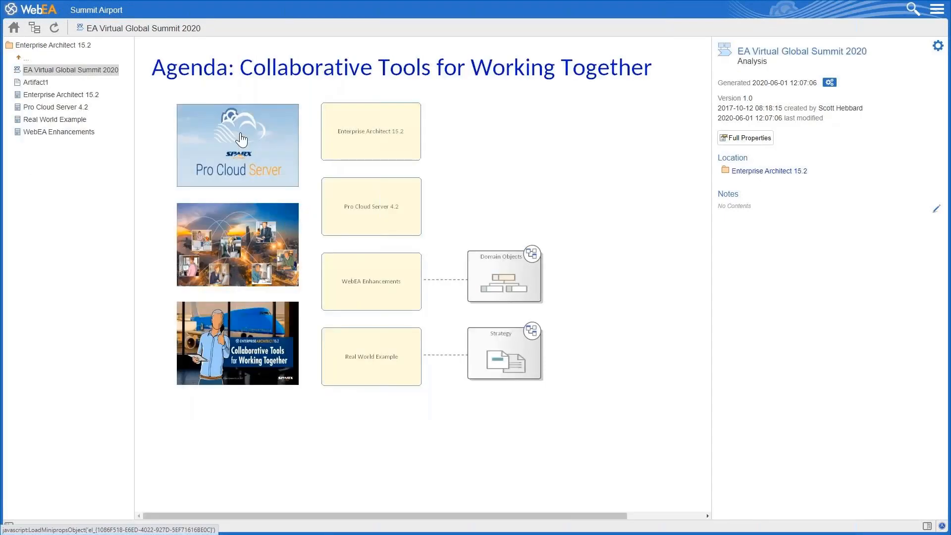
pyautogui.click(503, 270)
pyautogui.click(603, 198)
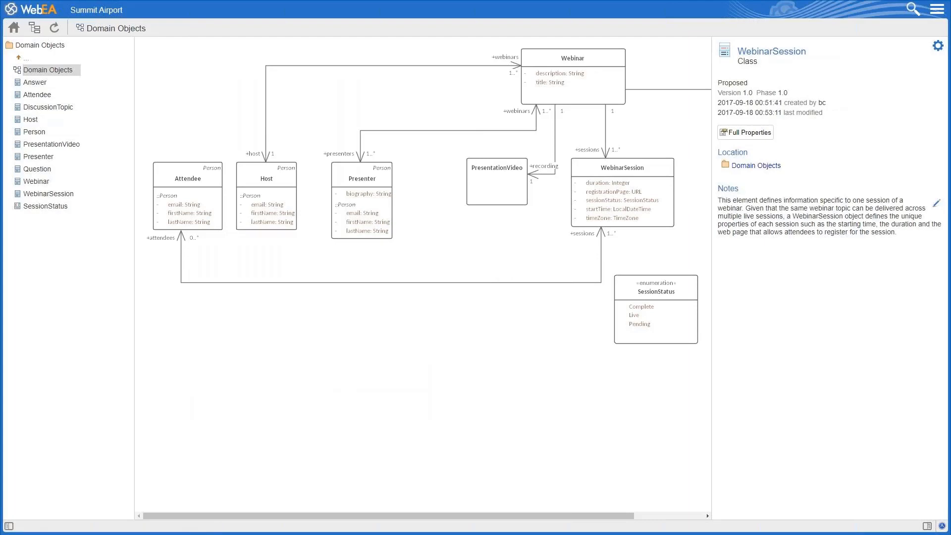
# Make Attributes, Operations and Tagged Values visible in the properties view, place Attributes directly below Tagged Values, and save.
pyautogui.click(939, 46)
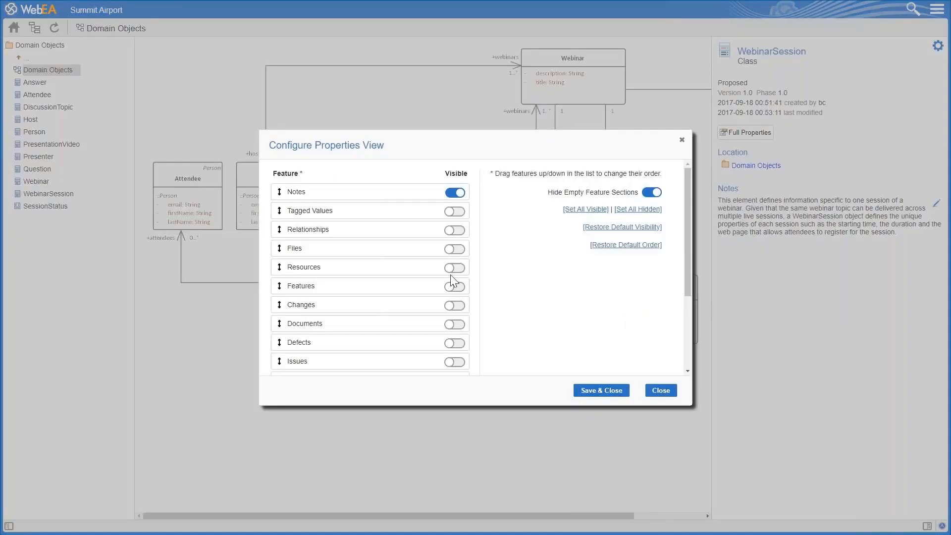
pyautogui.scroll(-3, 459, 336)
pyautogui.click(458, 337)
pyautogui.click(455, 356)
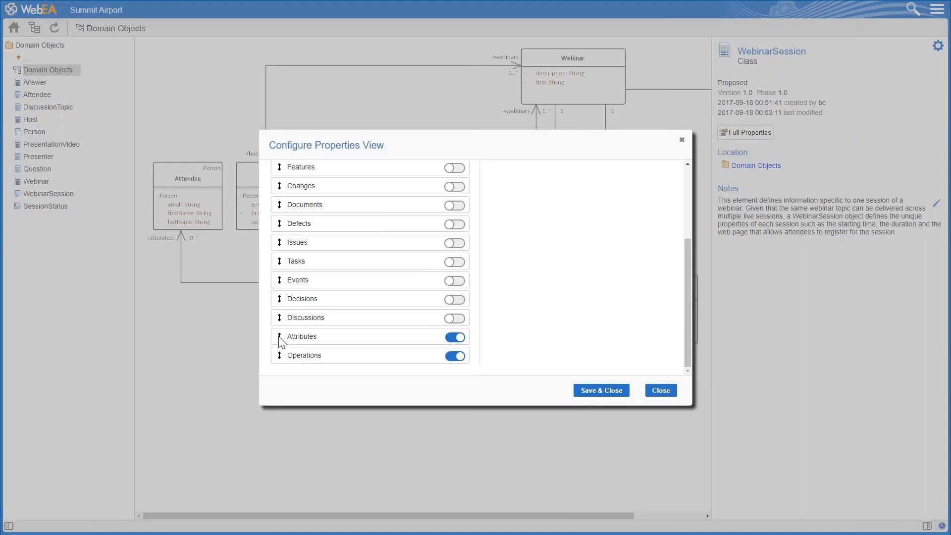
pyautogui.moveTo(286, 337); pyautogui.dragTo(282, 195)
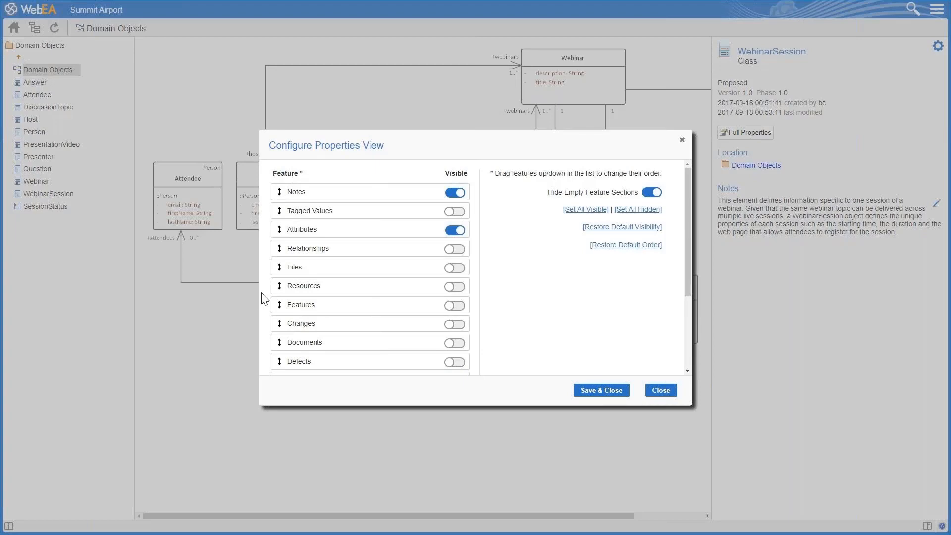
pyautogui.click(454, 211)
pyautogui.click(599, 391)
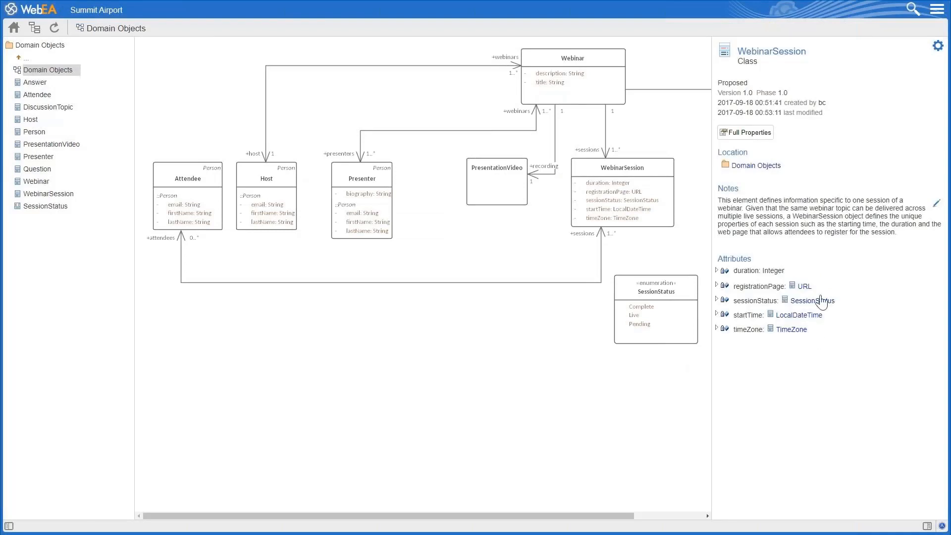
# Inspect the attributes of the SessionStatus enumeration and the Webinar class in the diagram.
pyautogui.click(660, 312)
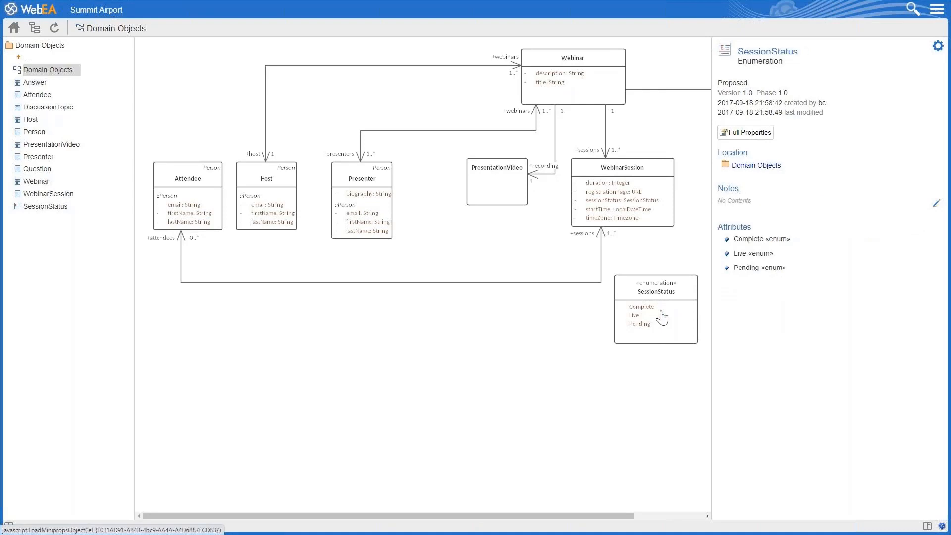
pyautogui.click(589, 80)
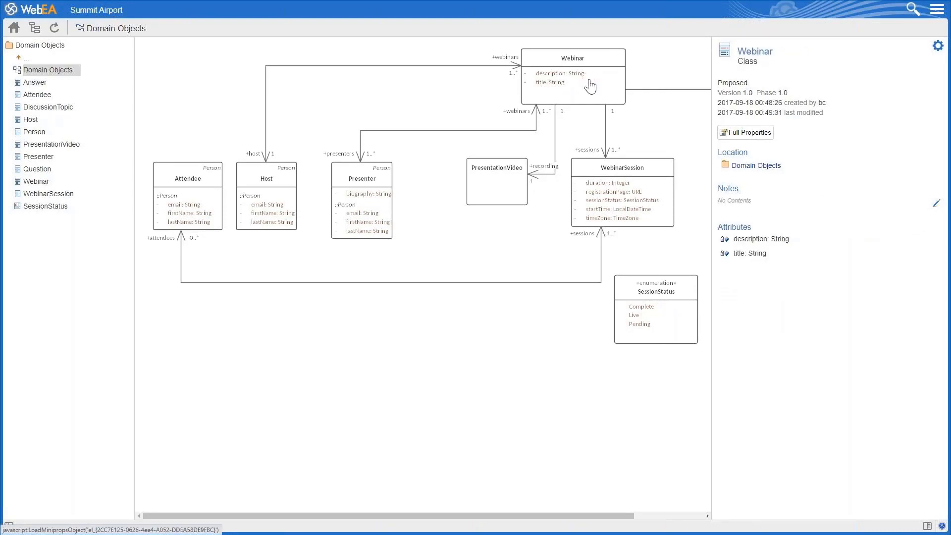
# Copy the full URL of the Domain Objects diagram from its object link.
pyautogui.click(937, 9)
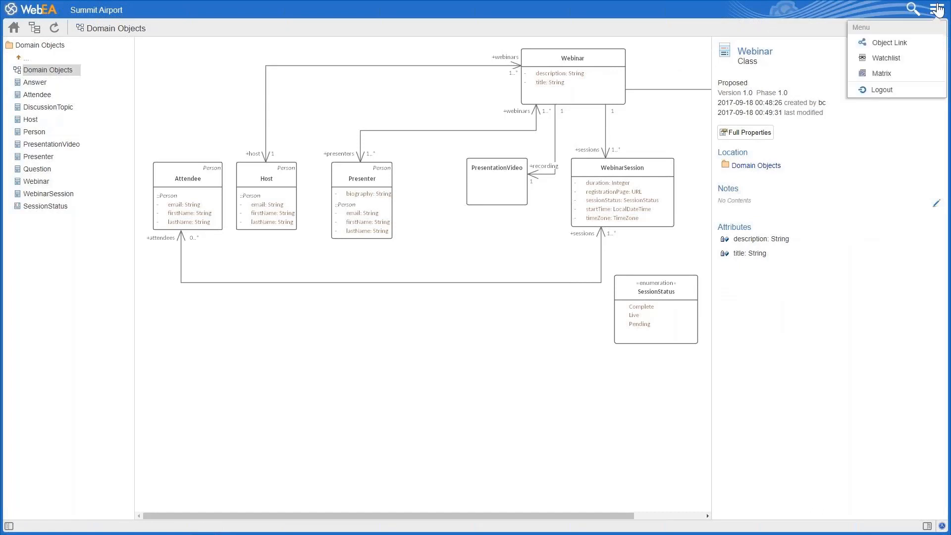
pyautogui.click(886, 43)
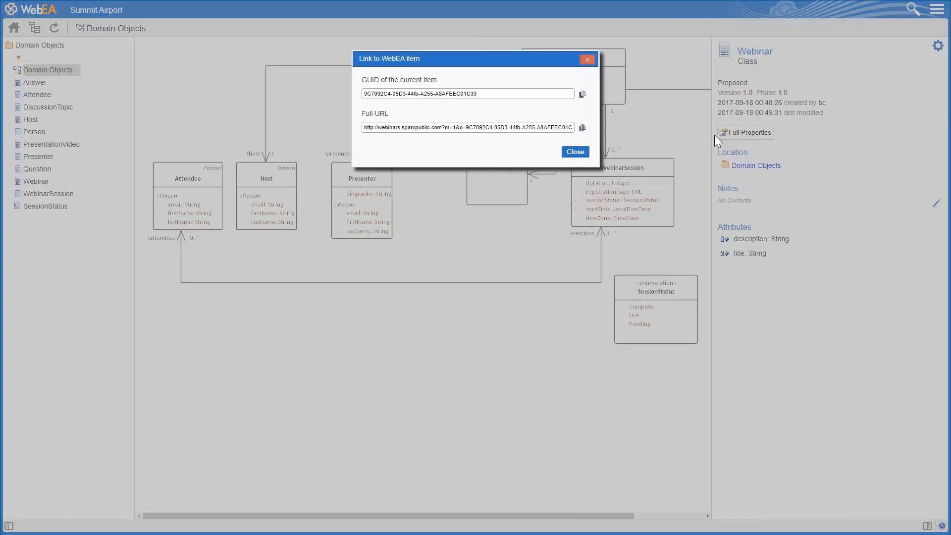
pyautogui.click(581, 131)
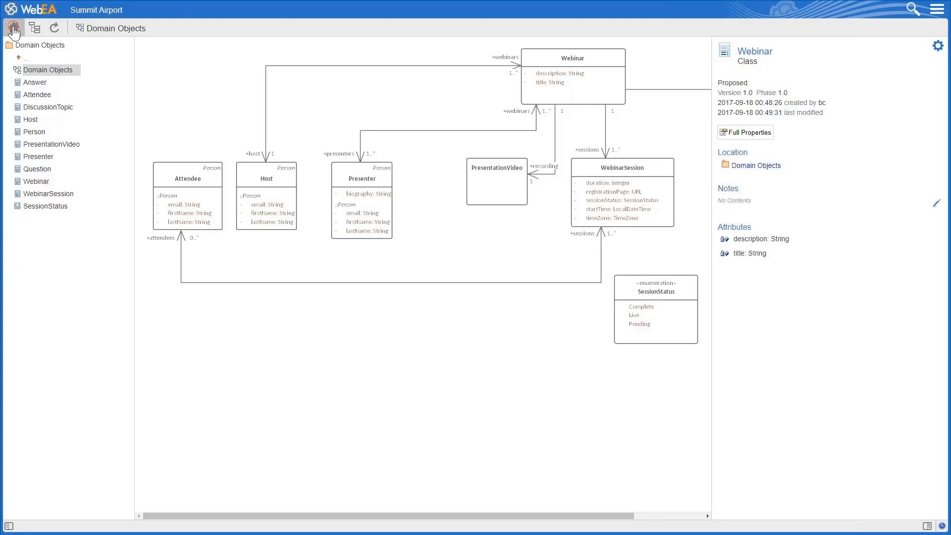
# Return to the home diagram and open the Strategy Map through EA Virtual Global Summit 2020 and its Strategy diagram.
pyautogui.click(14, 31)
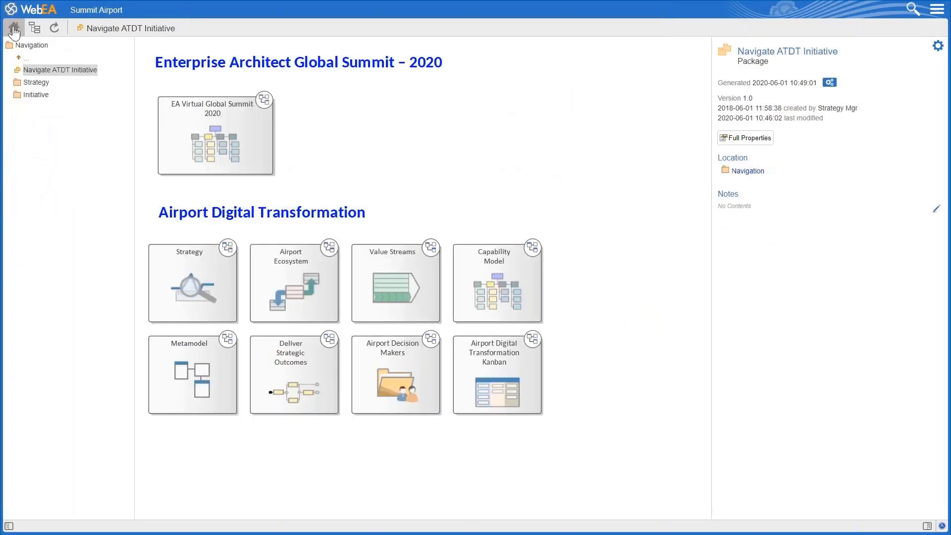
pyautogui.click(224, 119)
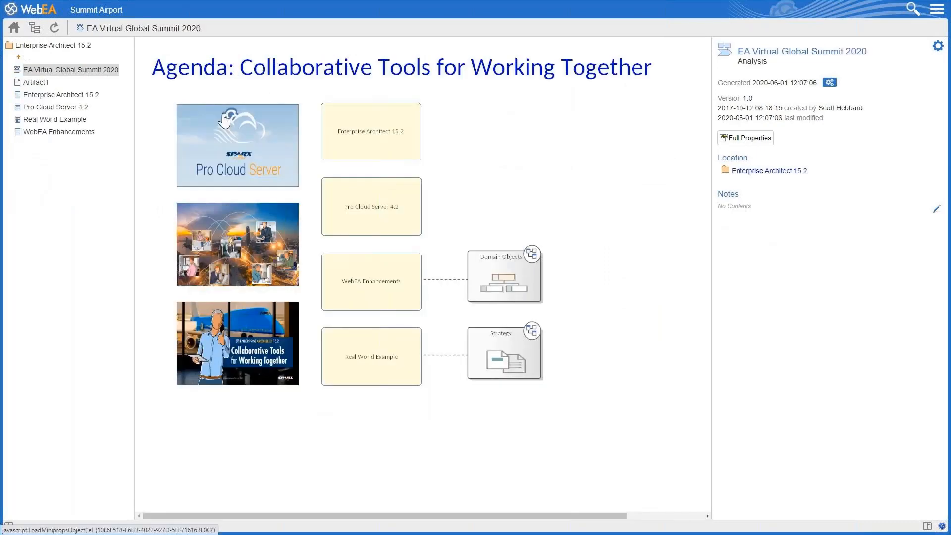
pyautogui.click(356, 289)
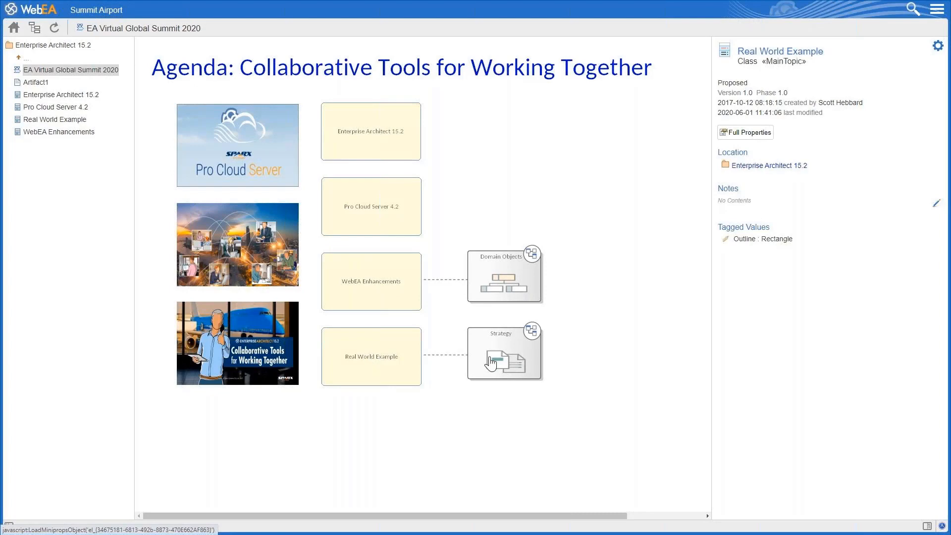
pyautogui.click(513, 360)
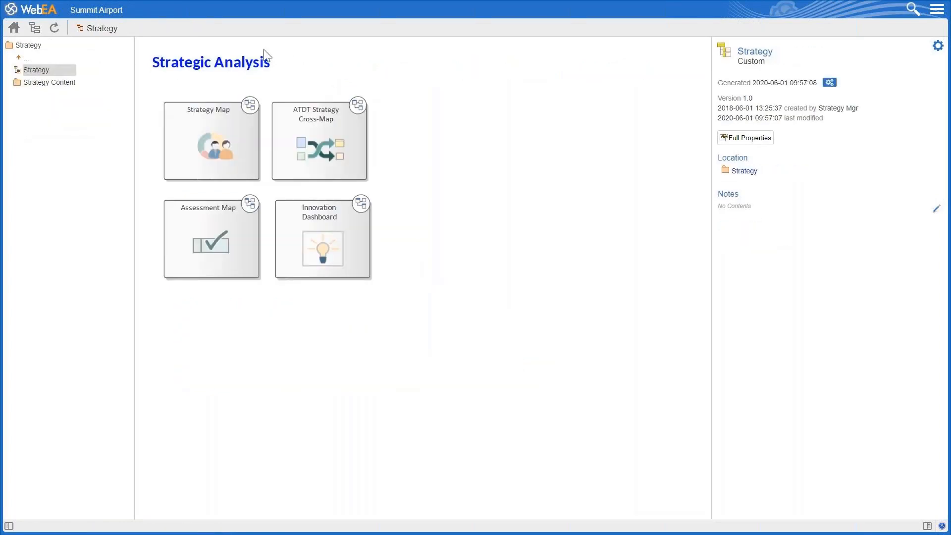
pyautogui.click(203, 134)
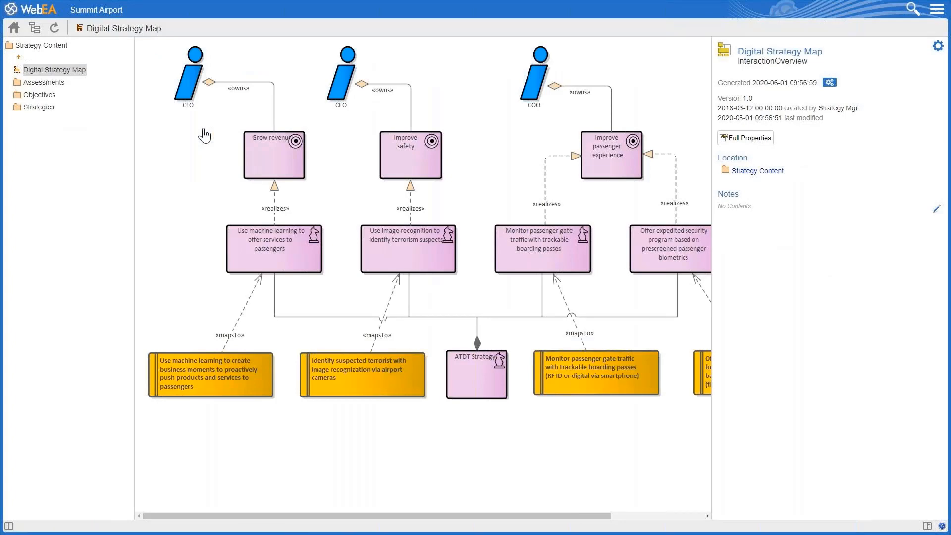
# Switch to Enterprise Architect and review the Chat and Instant Messaging items in the notes of the Enterprise Architect 15.2 topic.
pyautogui.click(343, 84)
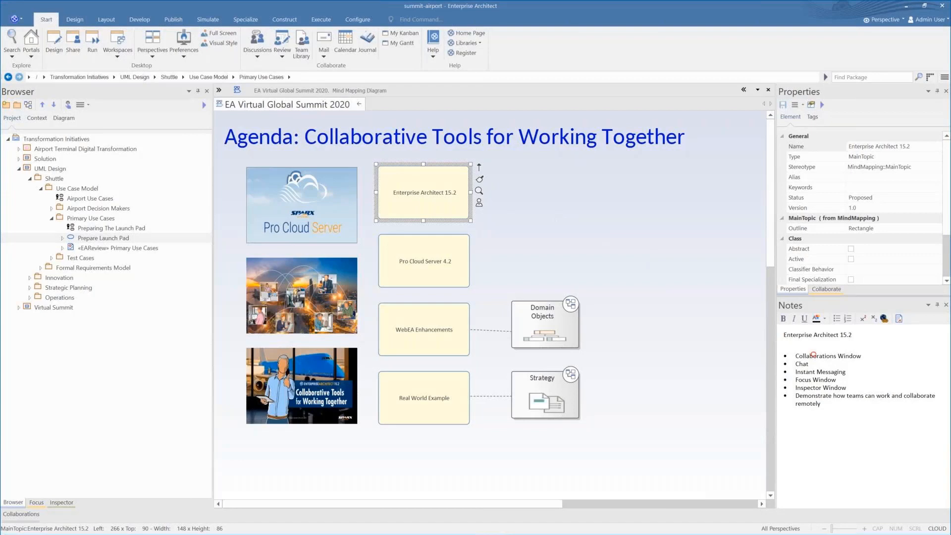
pyautogui.click(798, 364)
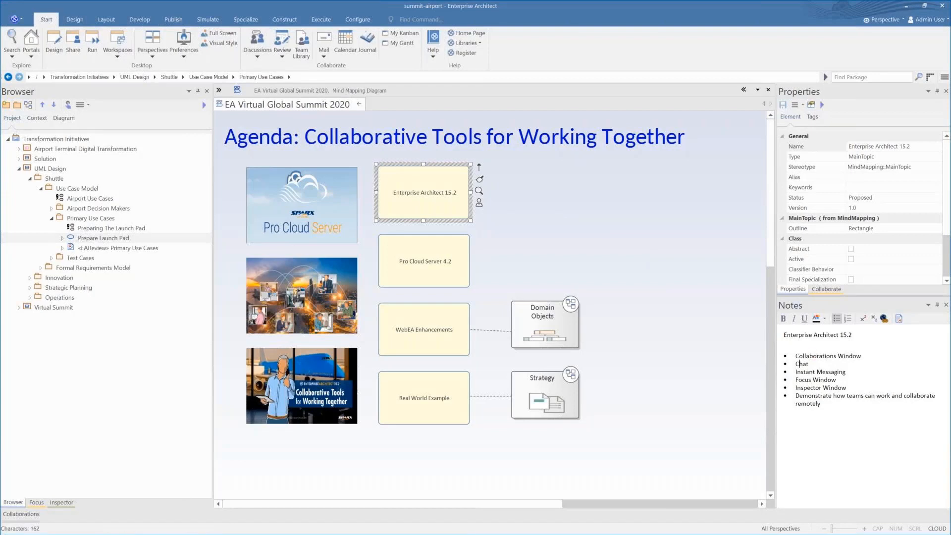
pyautogui.doubleClick(798, 363)
pyautogui.tripleClick(795, 372)
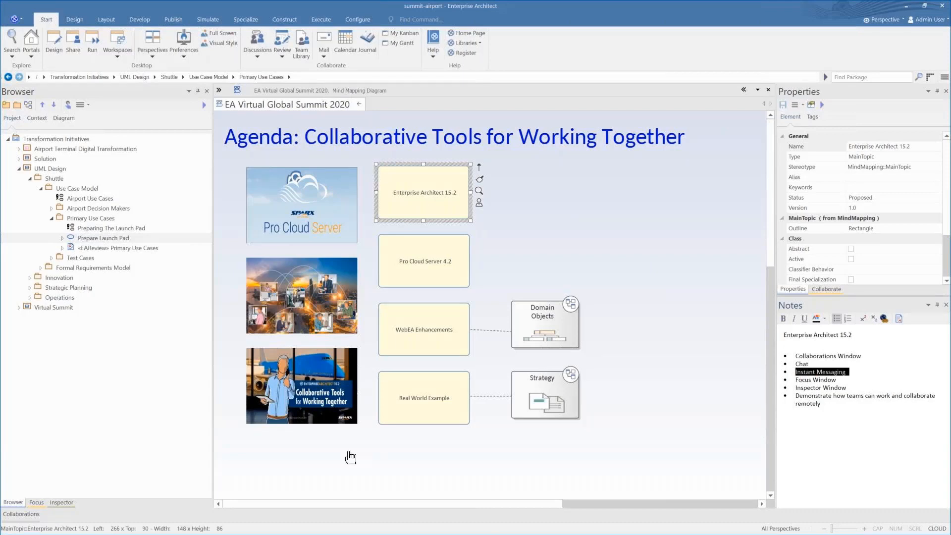
# Dock the Collaborations window permanently below the diagram and show its reviews.
pyautogui.click(35, 515)
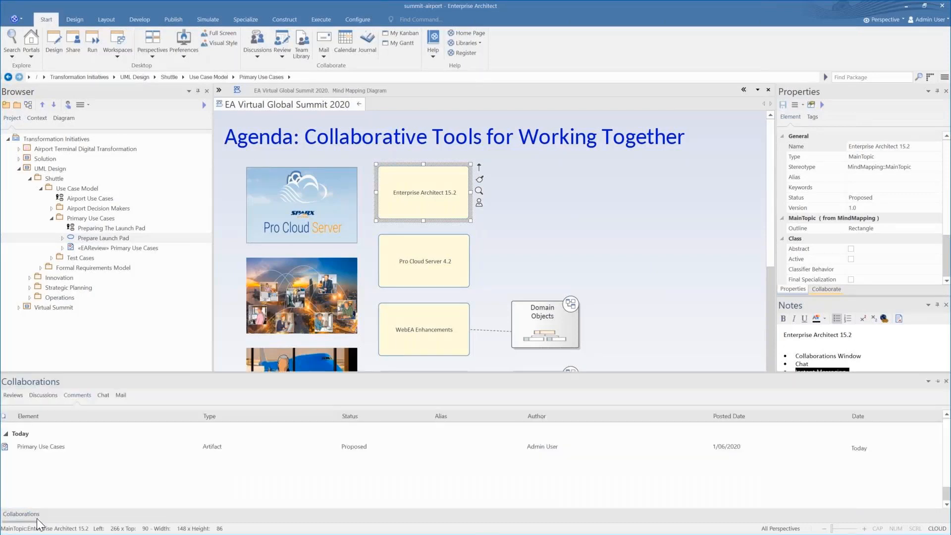
pyautogui.click(936, 382)
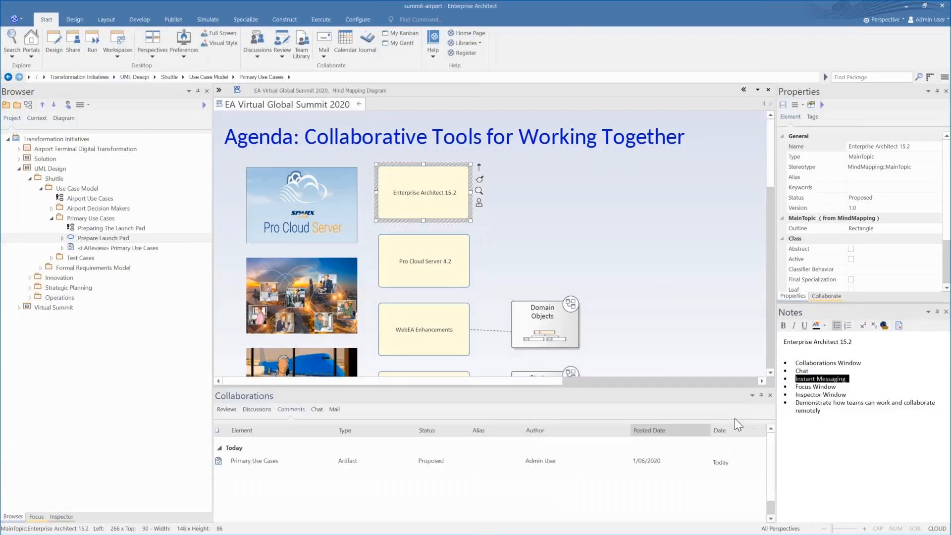
pyautogui.click(228, 410)
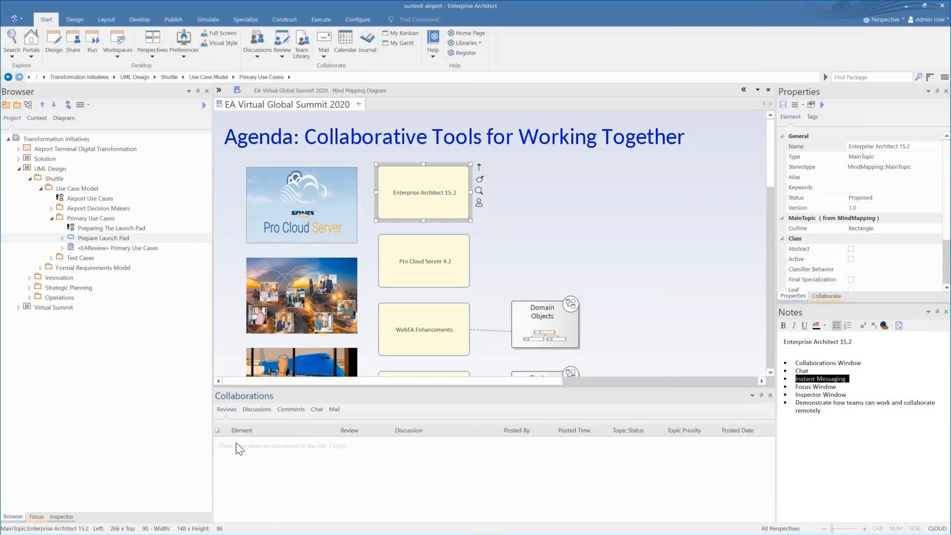
# Inspect the proposed Primary Use Cases review among the managed reviews and close the reviews view.
pyautogui.rightClick(238, 448)
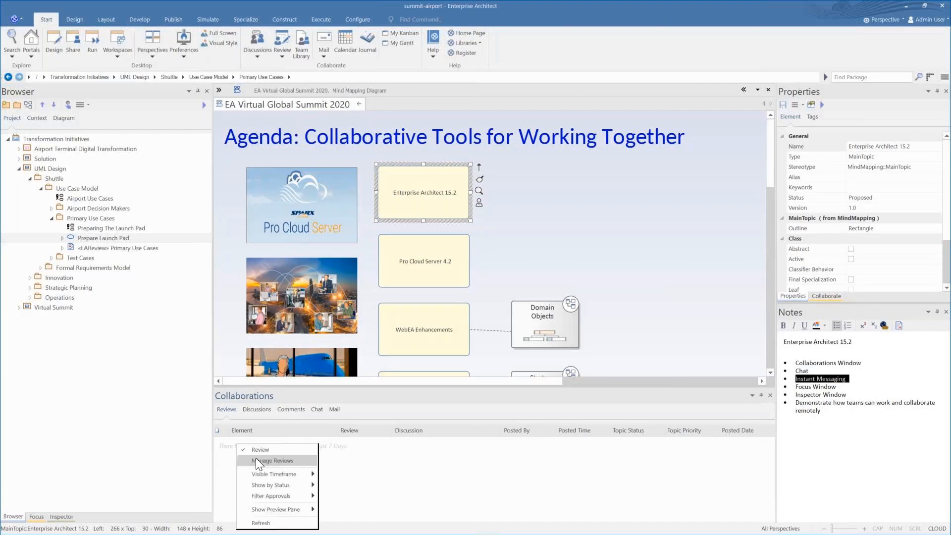
pyautogui.click(256, 458)
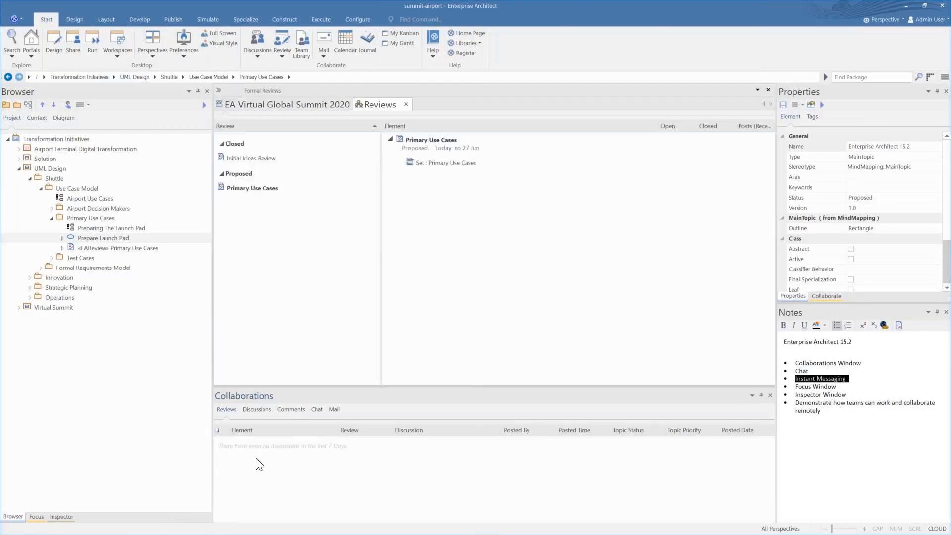
pyautogui.click(255, 195)
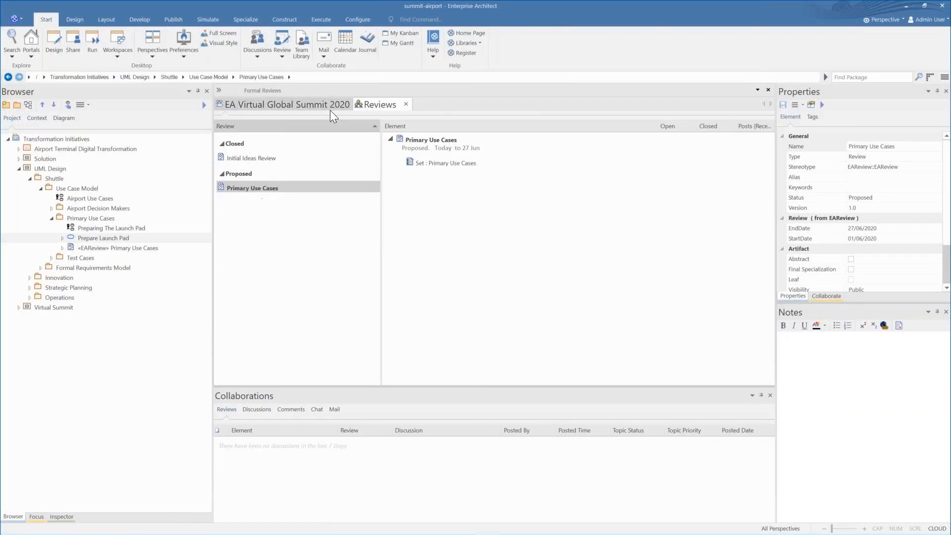
pyautogui.click(406, 103)
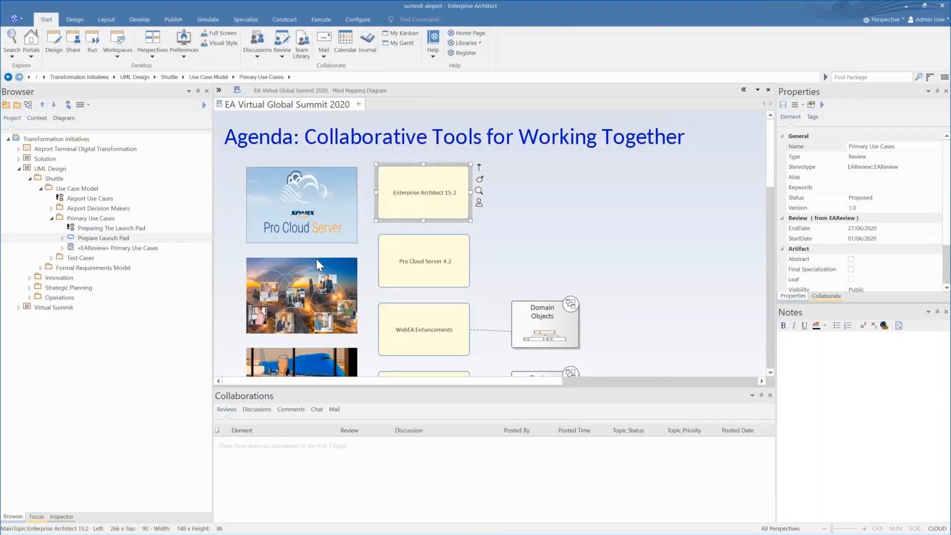
# Examine the recent discussions on the Improve safety and Launch Director elements in the Collaborations window.
pyautogui.click(252, 409)
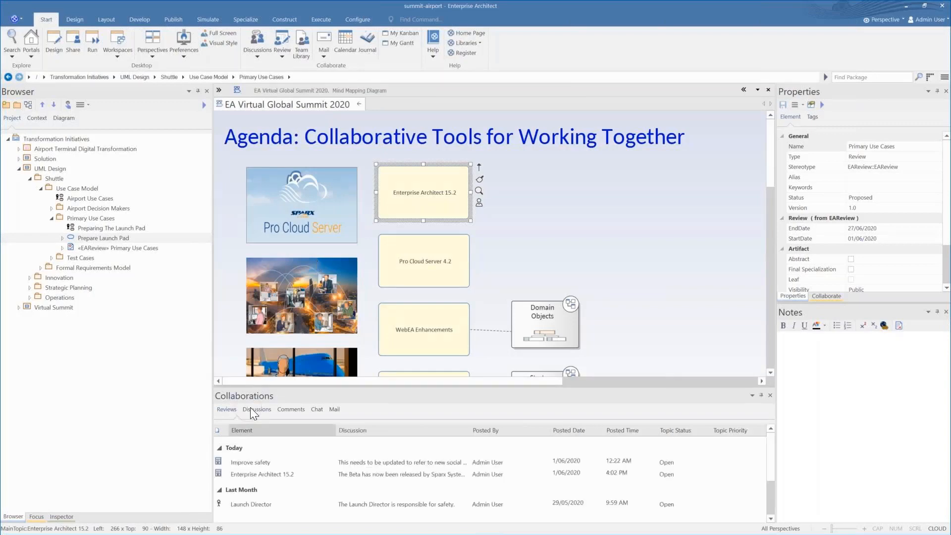
pyautogui.click(246, 461)
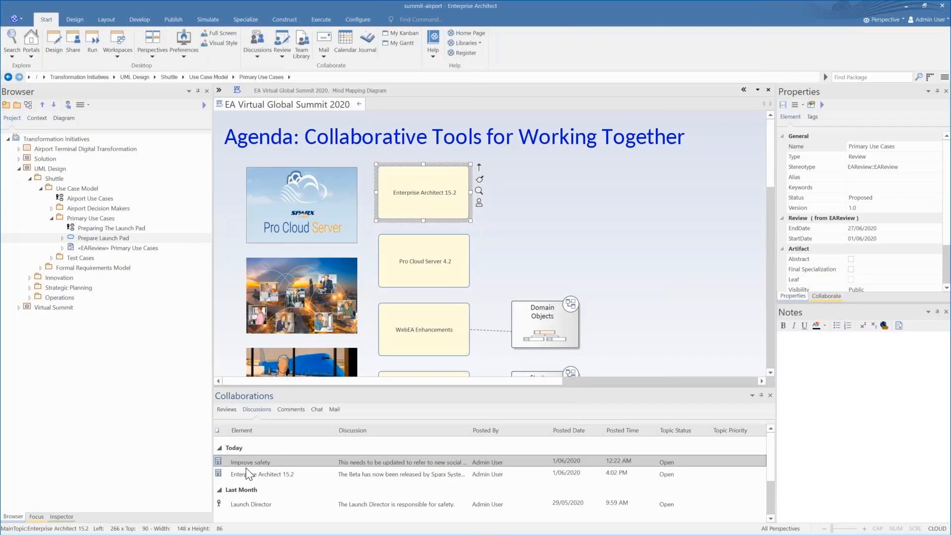
pyautogui.click(249, 498)
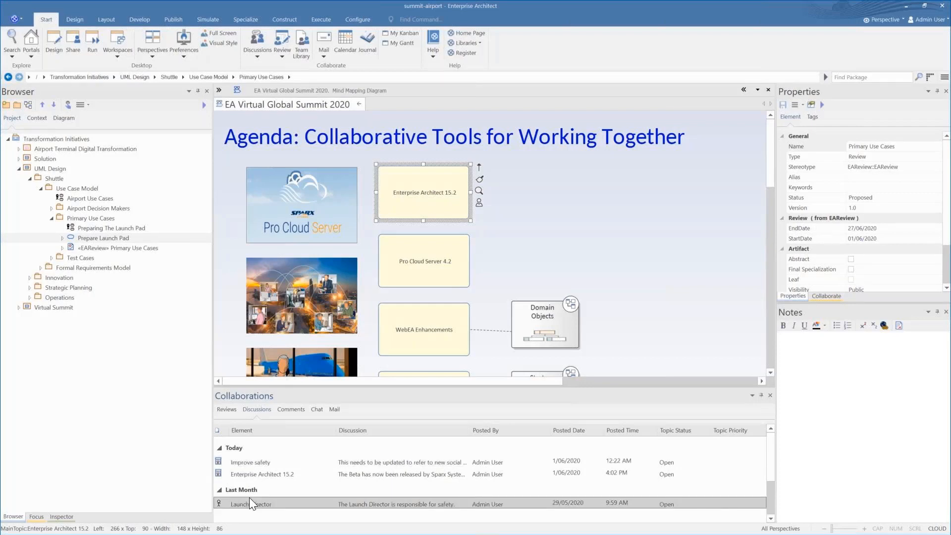
# View the recent comments and bring up the available options for the Primary Use Cases comment entry.
pyautogui.click(289, 409)
pyautogui.click(278, 462)
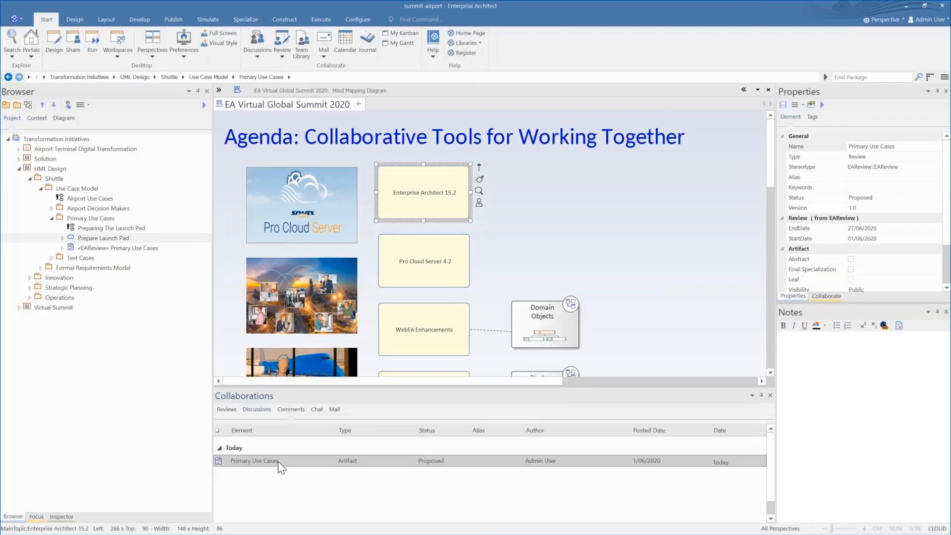
pyautogui.rightClick(278, 462)
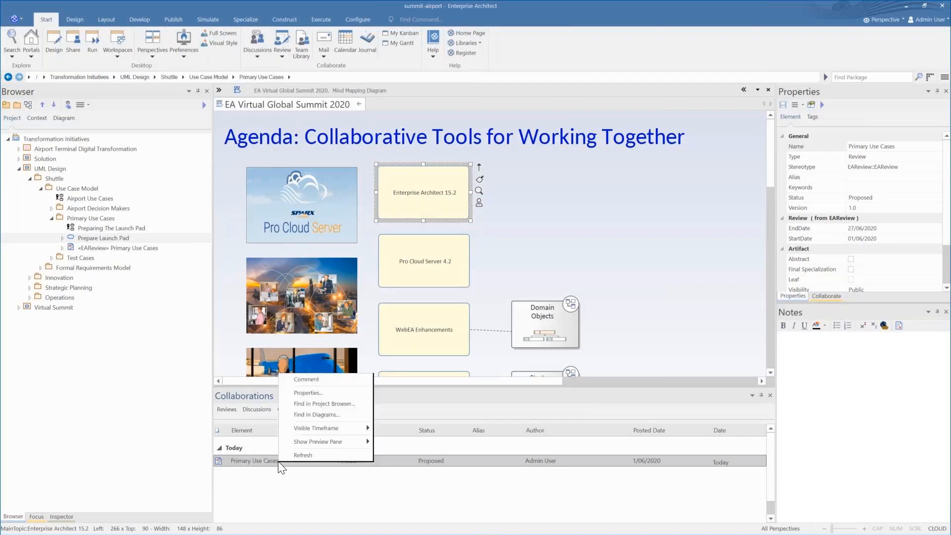
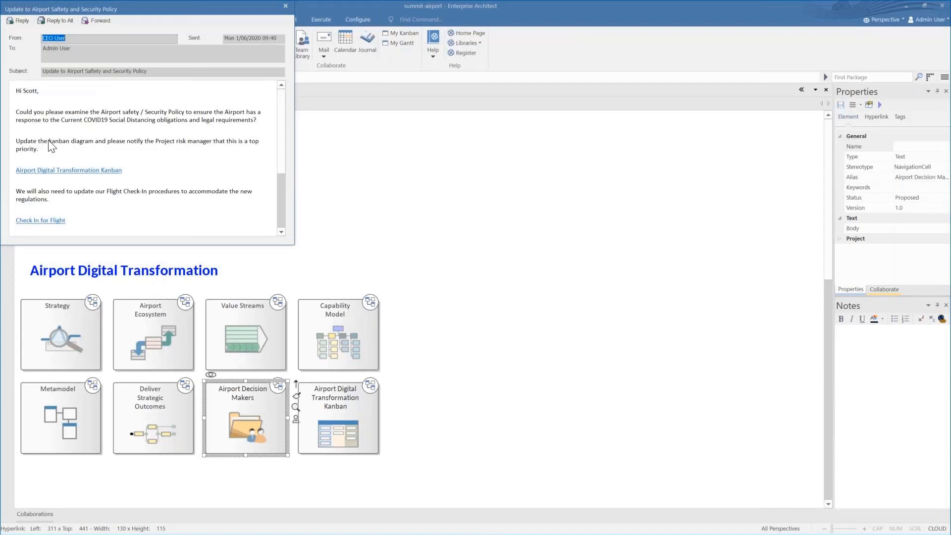
# Read the message on the airport safety and security policy, open its linked Airport Digital Transformation Kanban, and close the message.
pyautogui.doubleClick(75, 142)
pyautogui.click(183, 168)
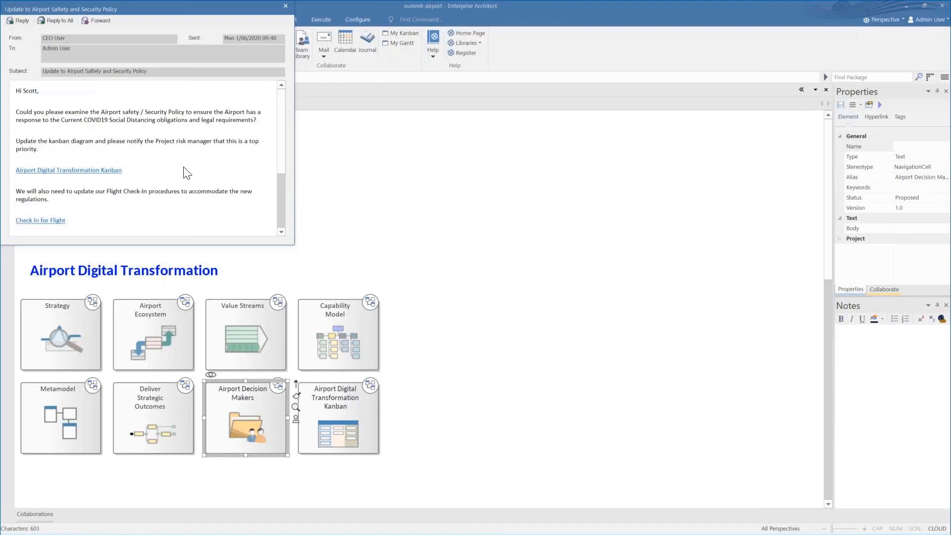
pyautogui.scroll(-1, 183, 172)
pyautogui.doubleClick(85, 182)
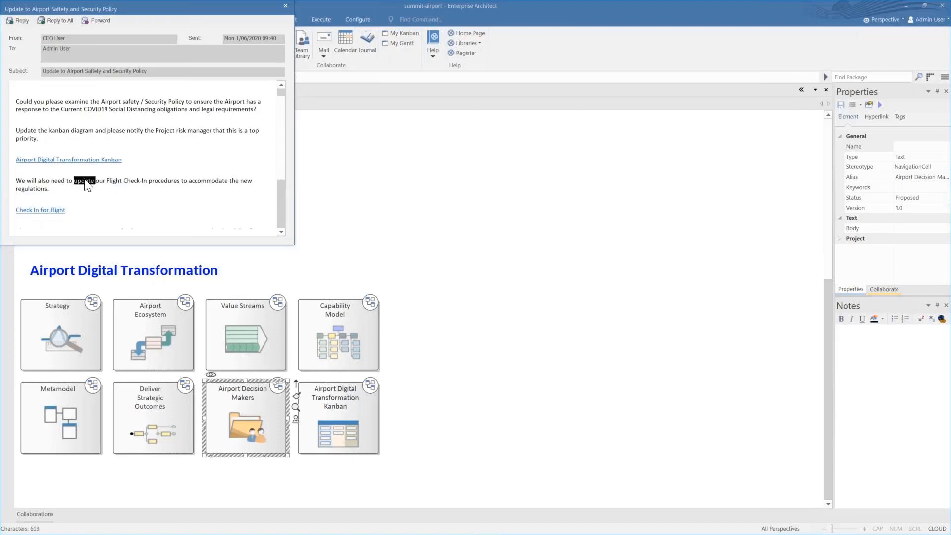
pyautogui.click(207, 161)
pyautogui.scroll(-1, 207, 161)
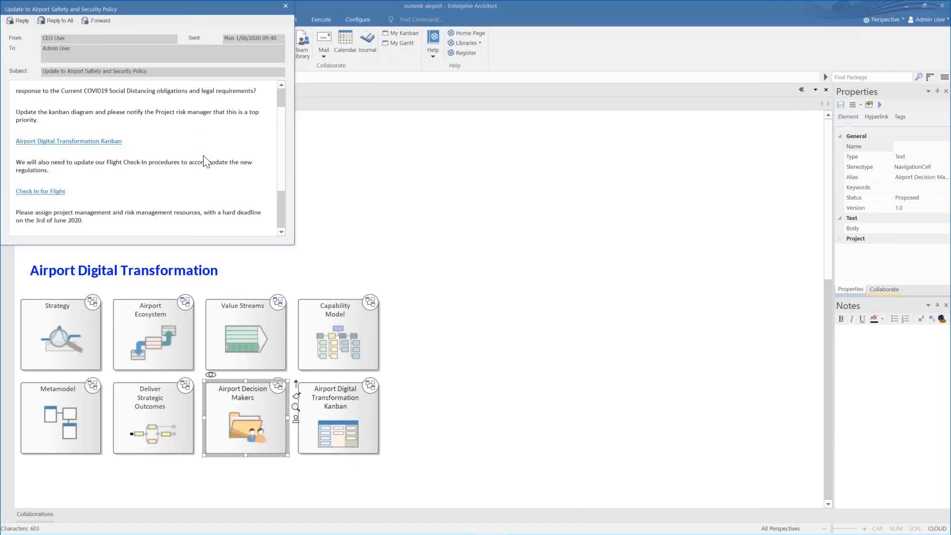
pyautogui.scroll(-1, 207, 162)
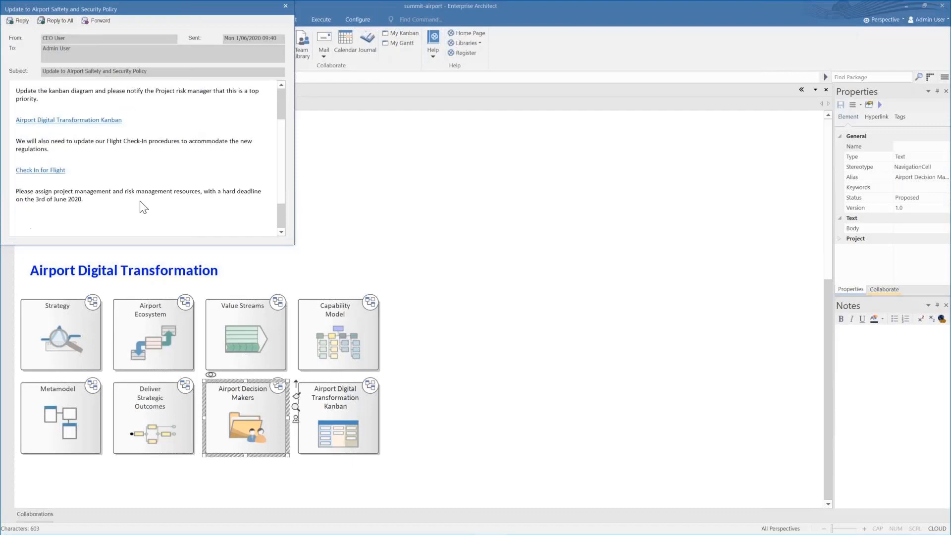
pyautogui.doubleClick(44, 192)
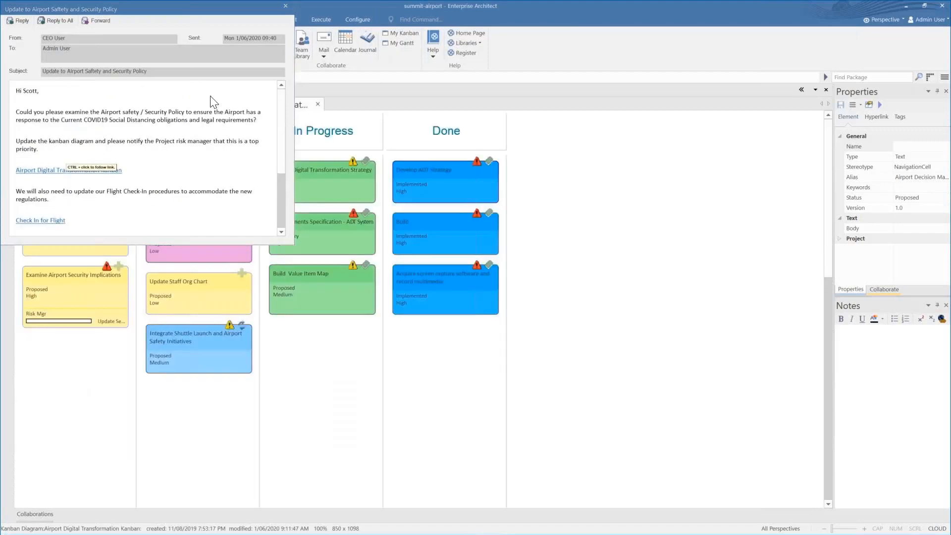
pyautogui.click(285, 6)
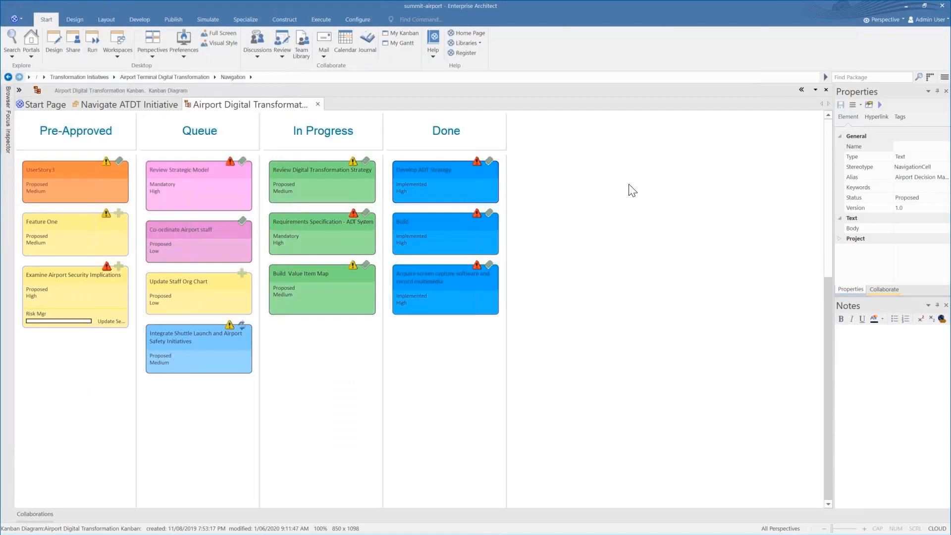
# Move the Examine Airport Security Implications card to the end of the Queue lane and set its status to Mandatory.
pyautogui.click(68, 291)
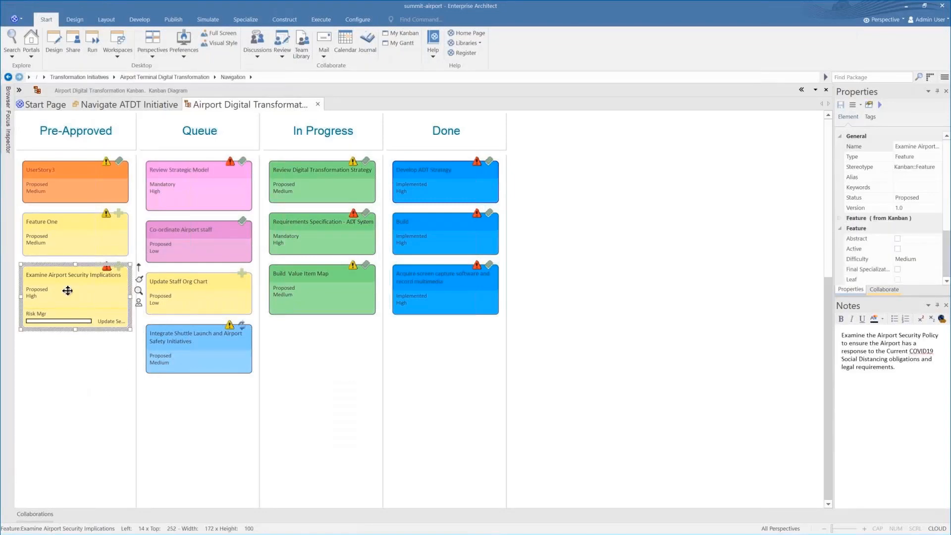
pyautogui.moveTo(68, 291); pyautogui.dragTo(189, 406)
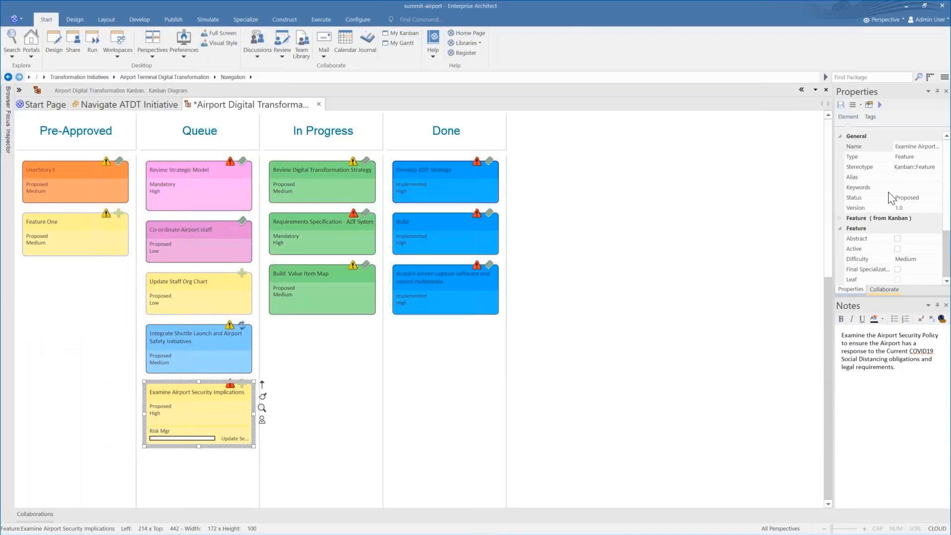
pyautogui.click(899, 198)
pyautogui.click(937, 197)
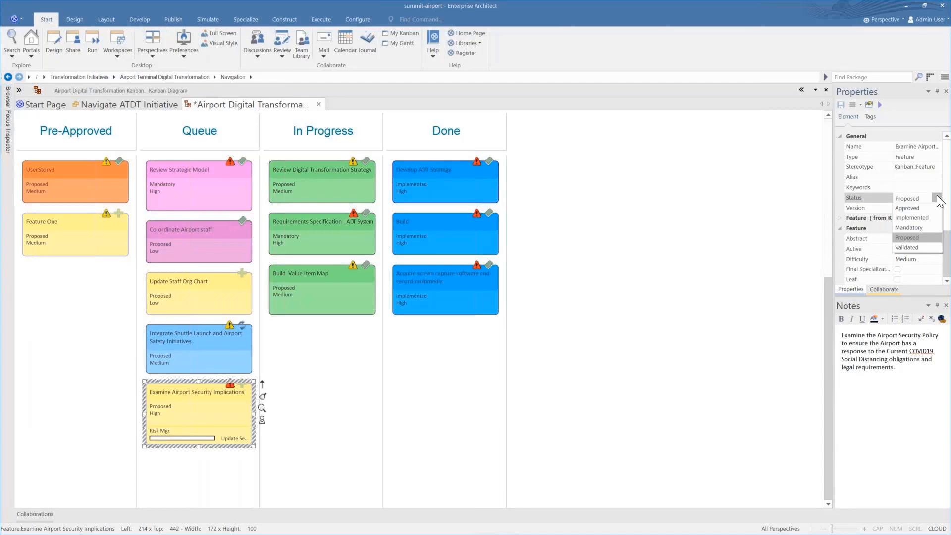
pyautogui.click(915, 229)
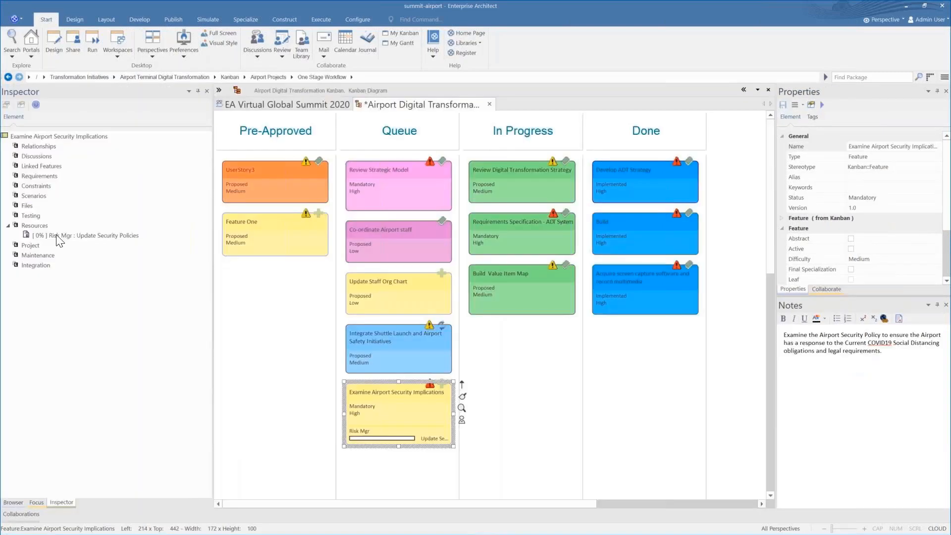
# Set the Risk Mgr's Update Security Policies assignment to 20% complete with 3 in time expended.
pyautogui.click(60, 236)
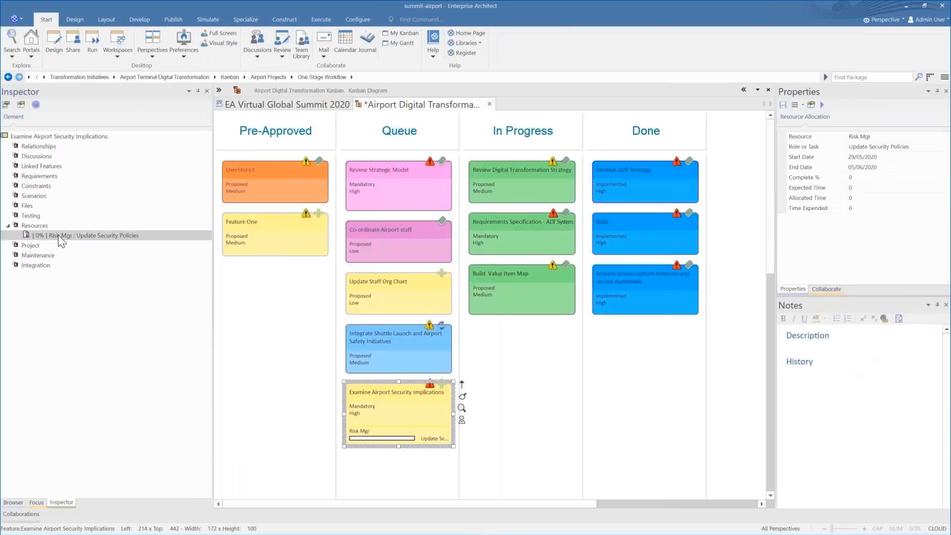
pyautogui.doubleClick(58, 235)
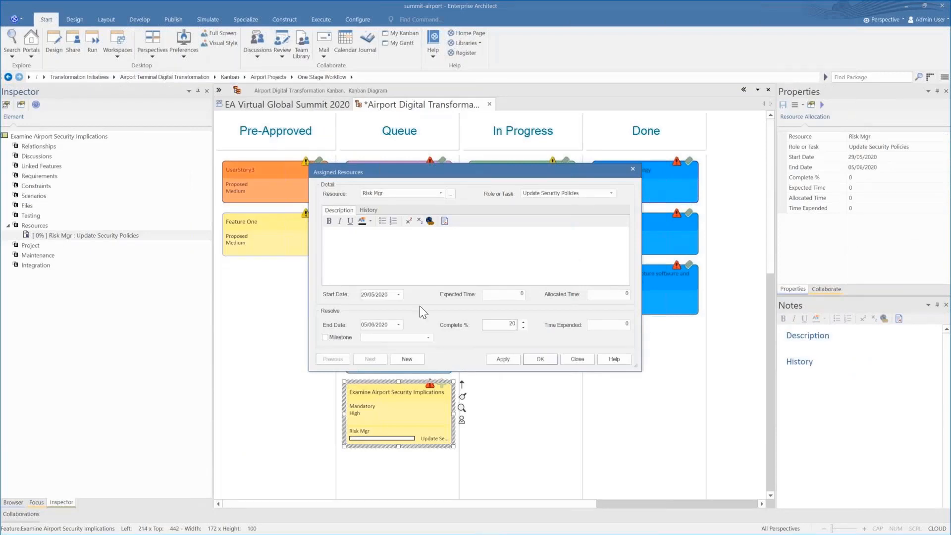
pyautogui.press('Tab')
pyautogui.write('3')
pyautogui.click(549, 358)
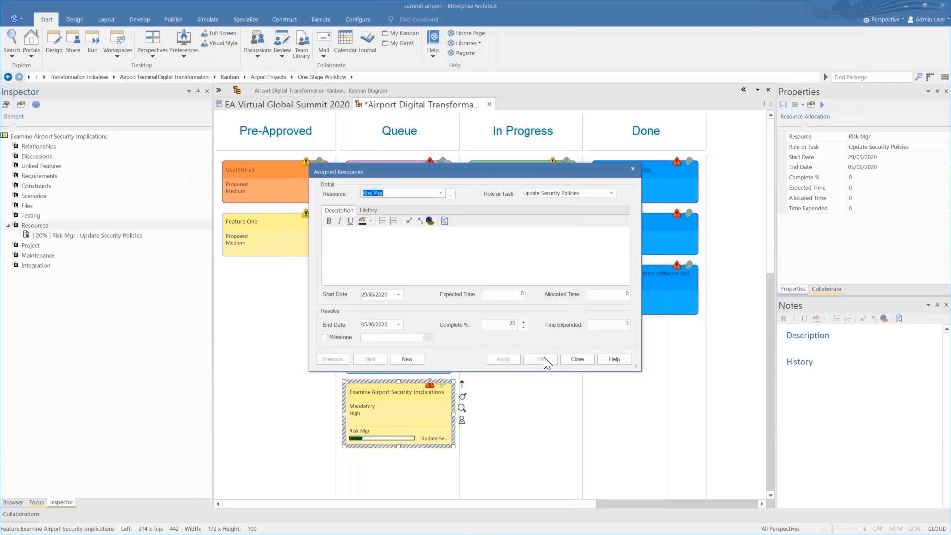
pyautogui.click(585, 359)
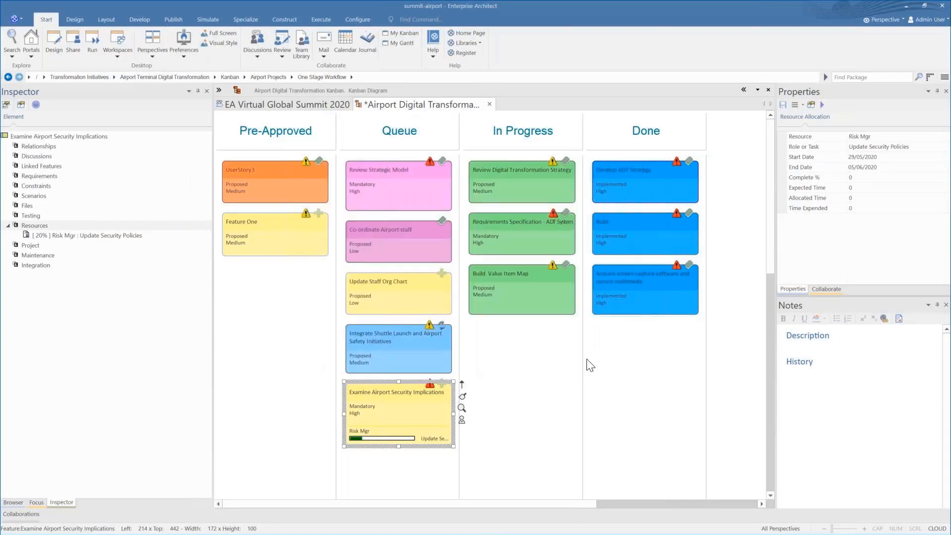
# Assign Project Mgr as Project Manager, a milestone ending 12/06/2020, expected time 39, described "Manage the updated security policy to include our COVID Response. As directed by CEO.".
pyautogui.doubleClick(44, 227)
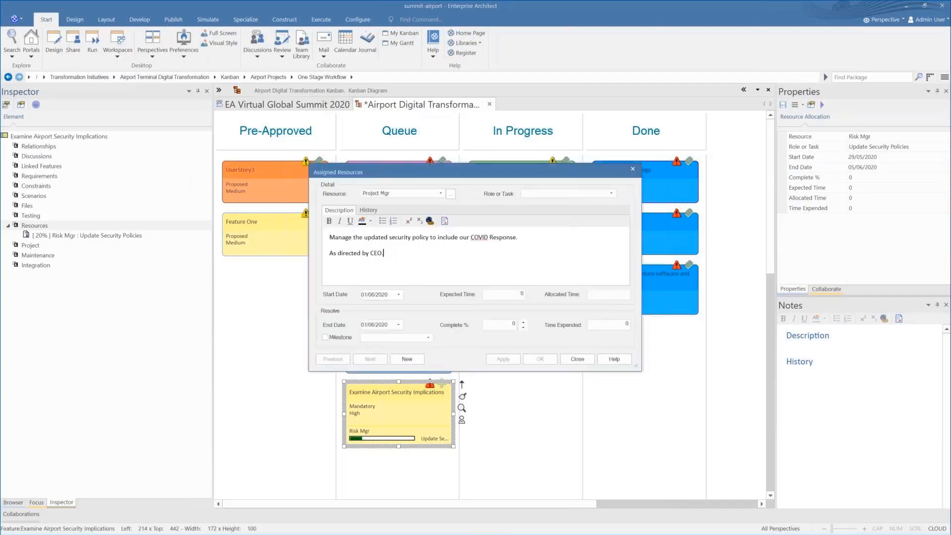
pyautogui.click(519, 294)
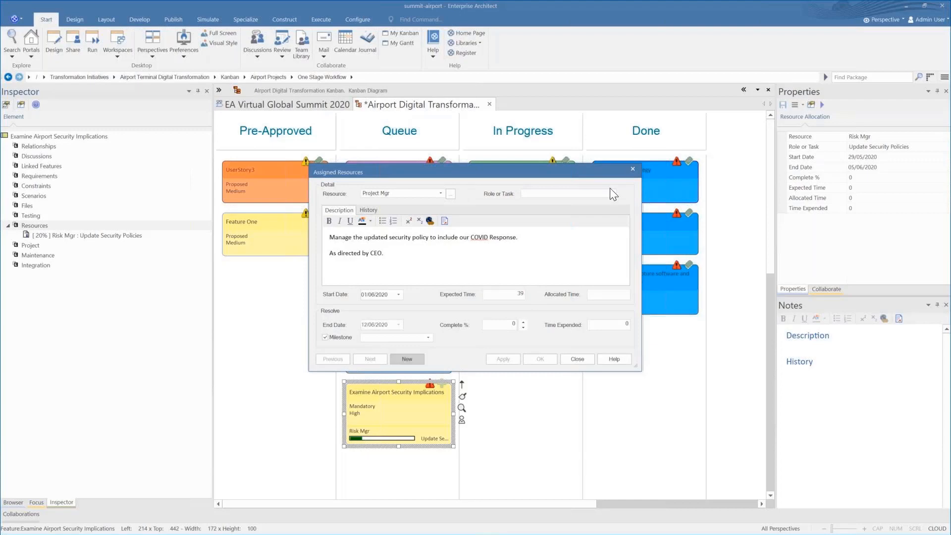
pyautogui.click(612, 193)
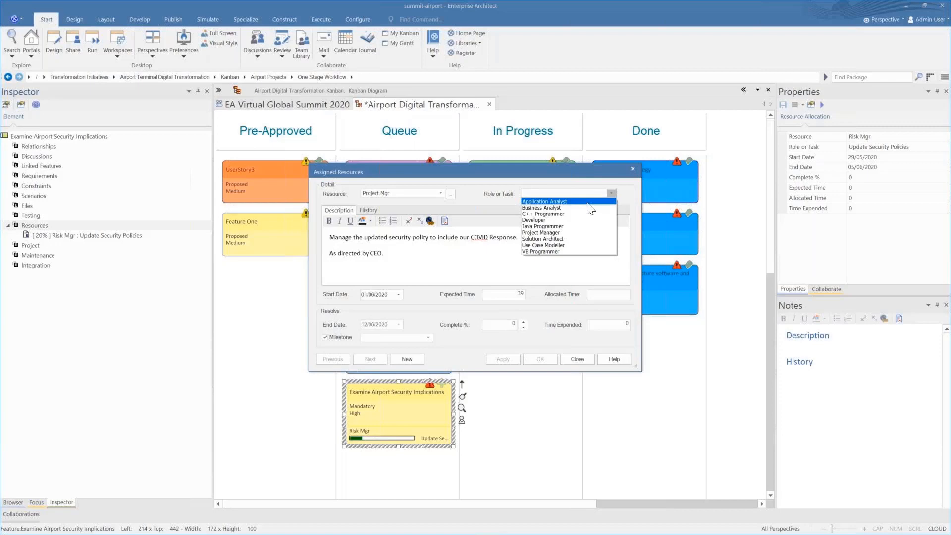
pyautogui.click(570, 233)
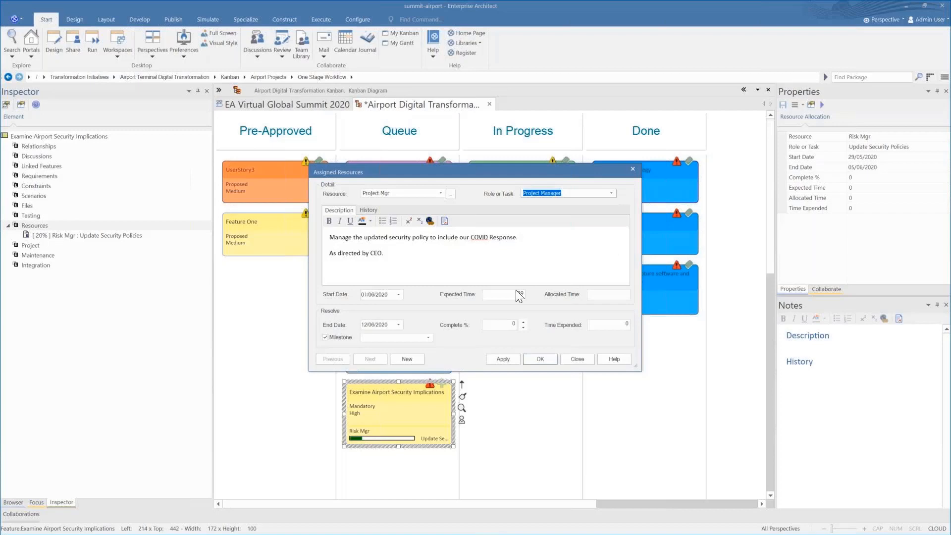
pyautogui.click(540, 359)
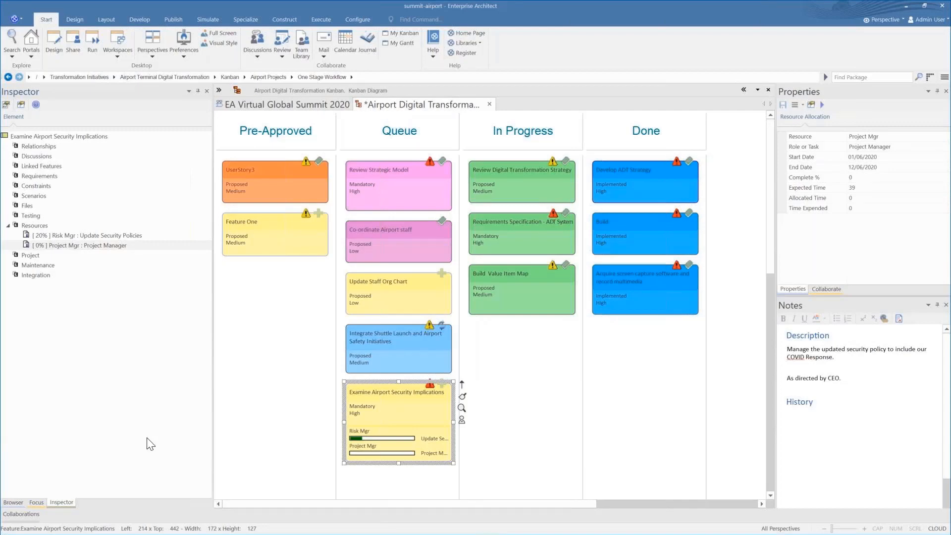
# Find the diagrams matching "Decision Makers" and open the Airport Decision Makers diagram.
pyautogui.click(36, 502)
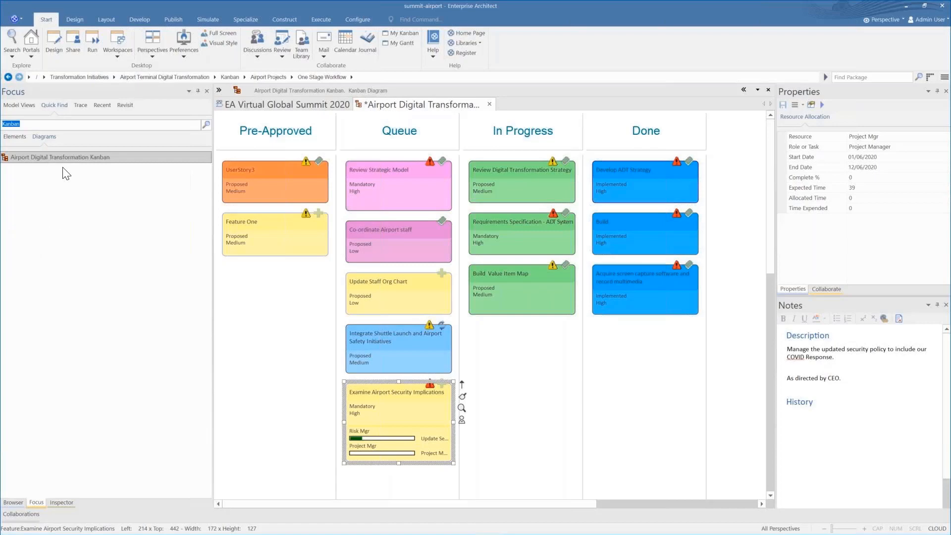
pyautogui.write('Decision Maker')
pyautogui.press('Return')
pyautogui.doubleClick(32, 157)
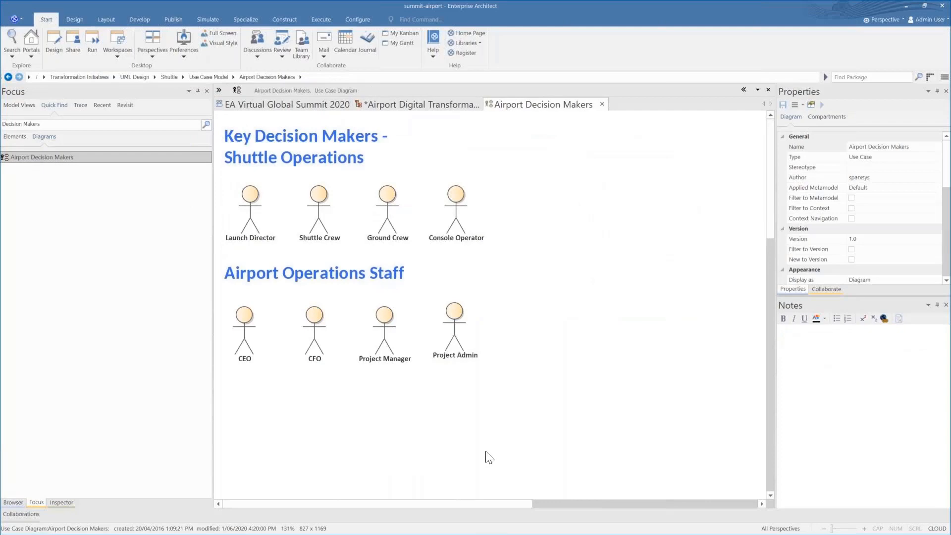
# View the chat with Project Mgr and the comments for the Project Manager actor.
pyautogui.click(384, 339)
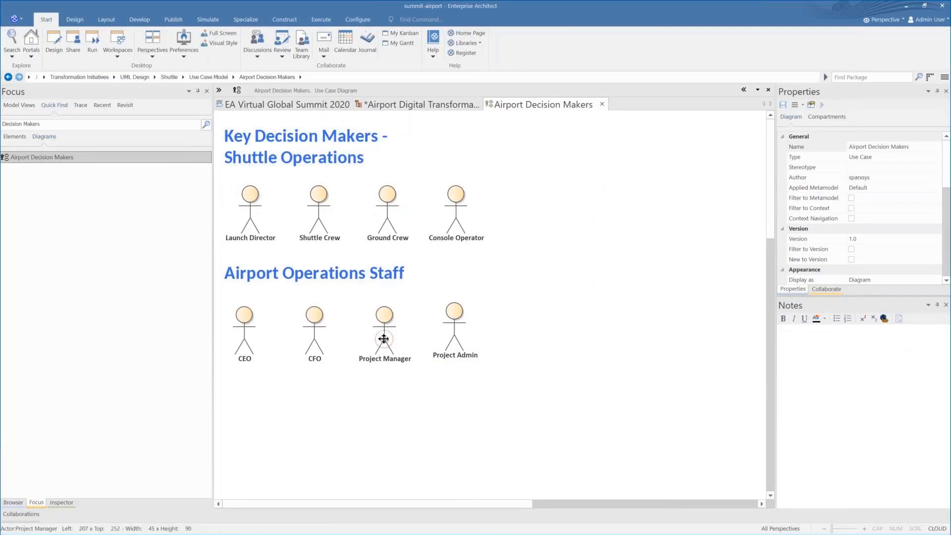
pyautogui.moveTo(414, 365)
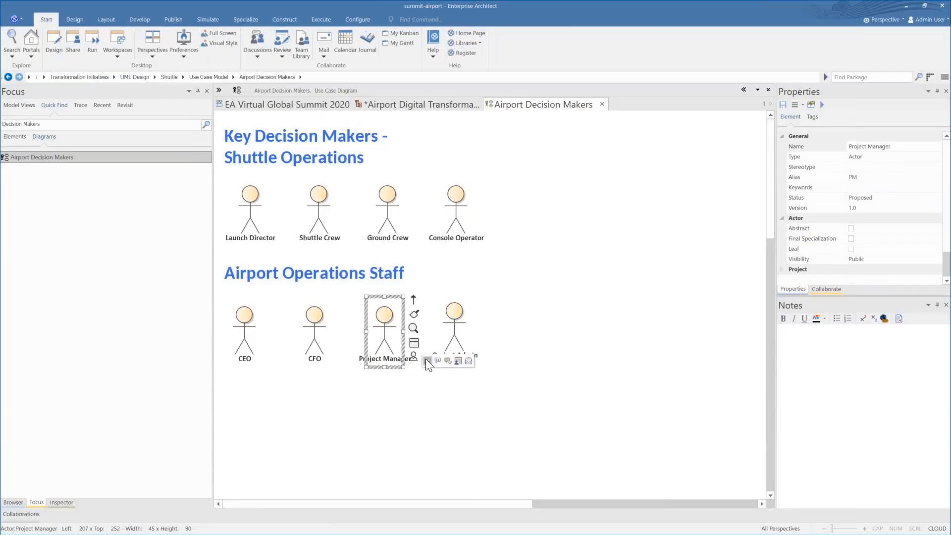
pyautogui.click(426, 360)
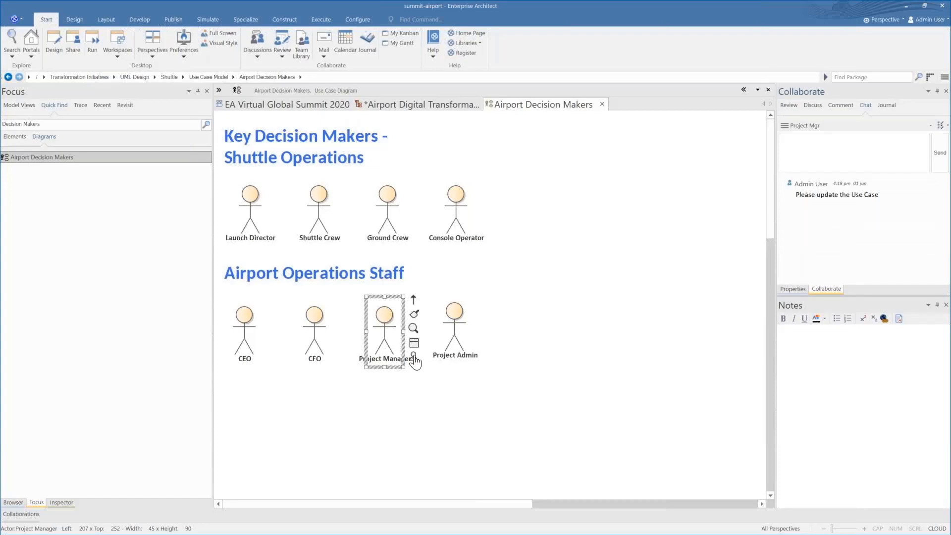
pyautogui.click(414, 357)
pyautogui.click(437, 360)
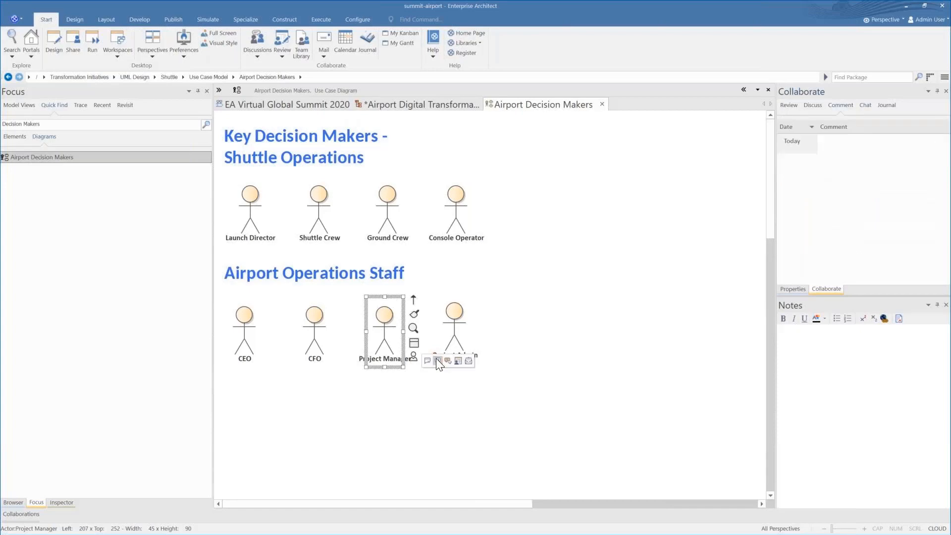
# Post a discussion on the Project Manager actor: "Updated Security Process, please discuss any issues that arise.".
pyautogui.click(447, 361)
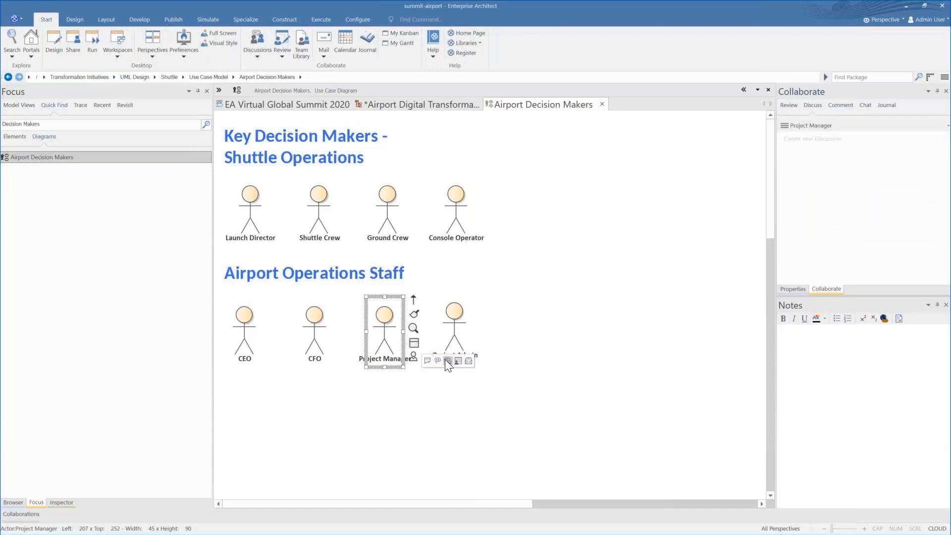
pyautogui.click(791, 144)
pyautogui.write('Updated Security Process, please discuss any issues that arise.')
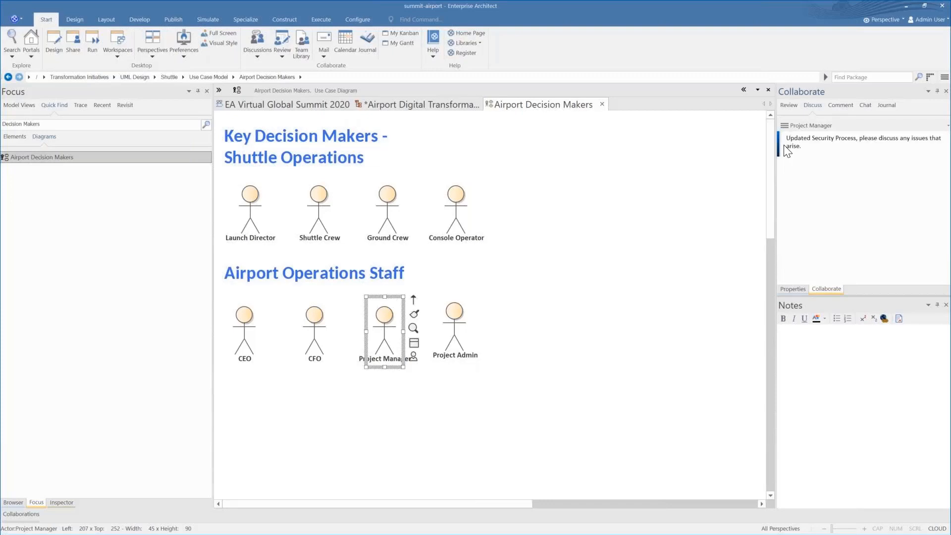
pyautogui.press('Return')
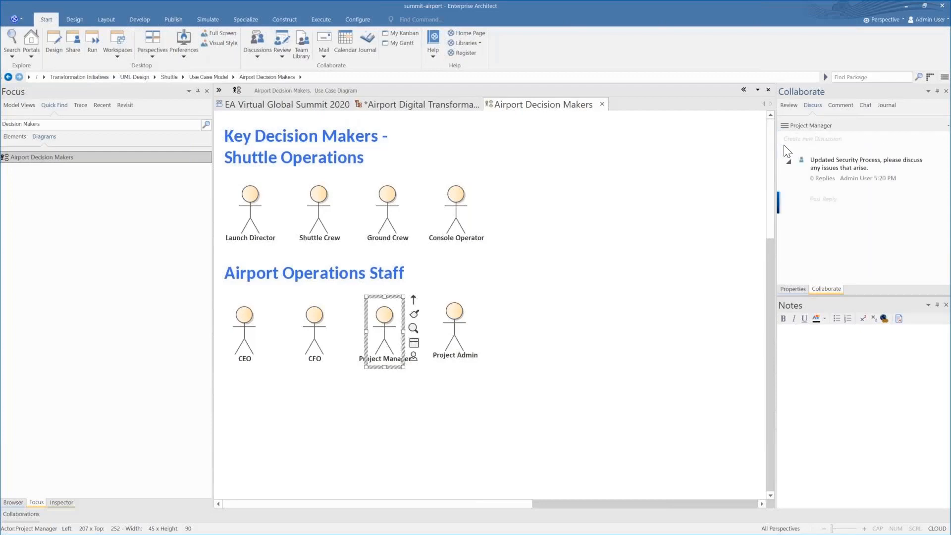
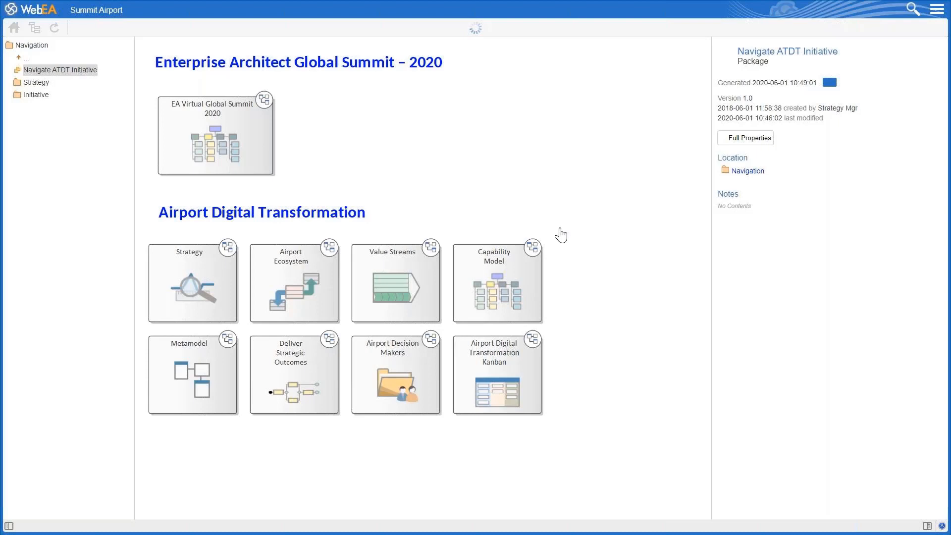
# Open the recent discussions from the watchlist summary and view the Improve safety class.
pyautogui.click(936, 11)
pyautogui.click(886, 58)
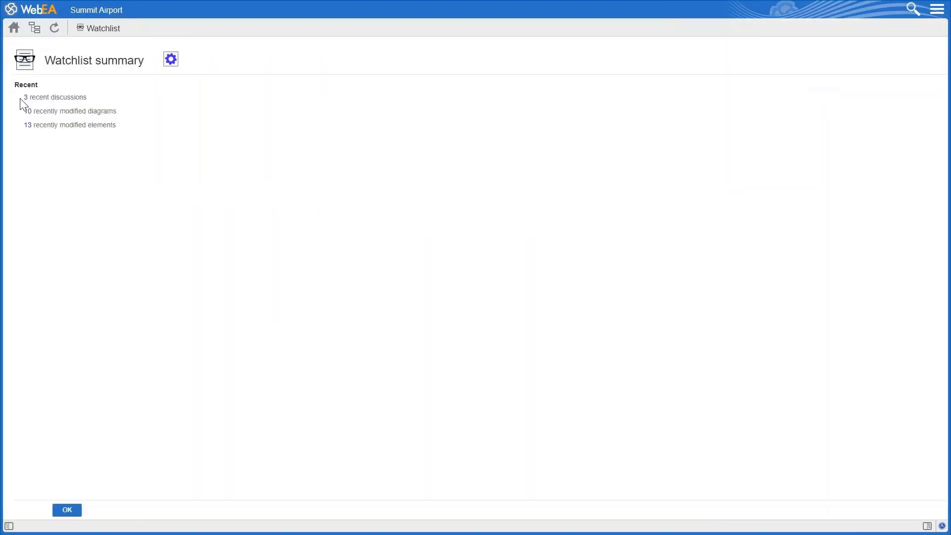
pyautogui.click(24, 97)
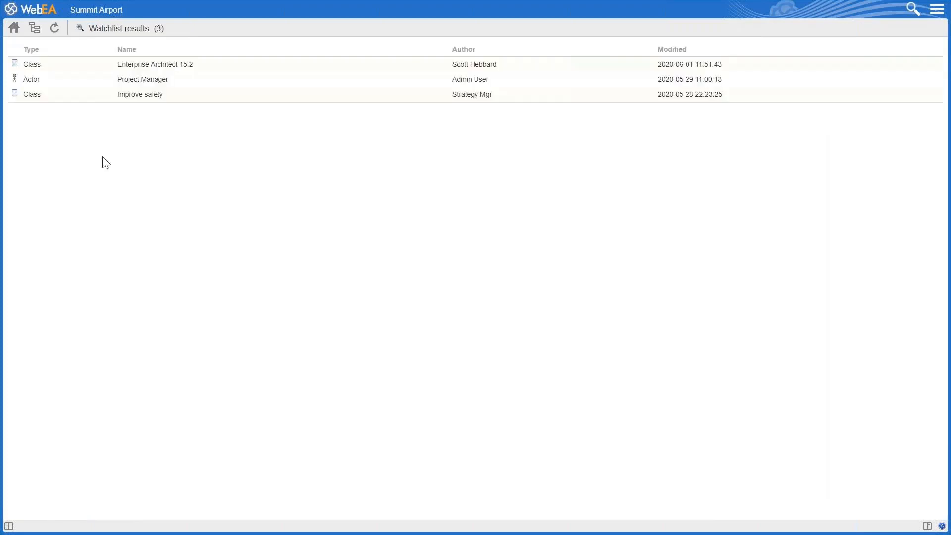
pyautogui.click(129, 98)
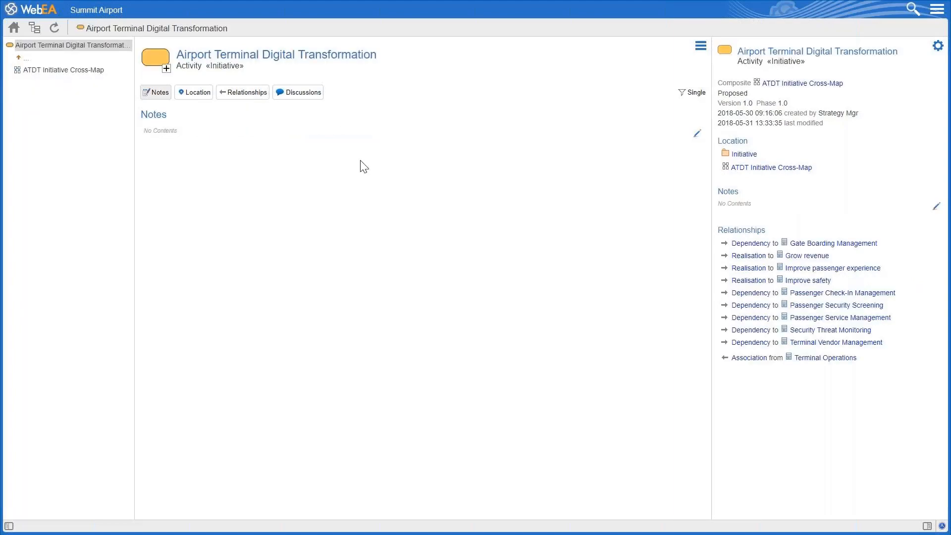
# Start a new change on Airport Terminal Digital Transformation named "Upgrade ATDT to include social distancing policy" with status Active.
pyautogui.click(700, 45)
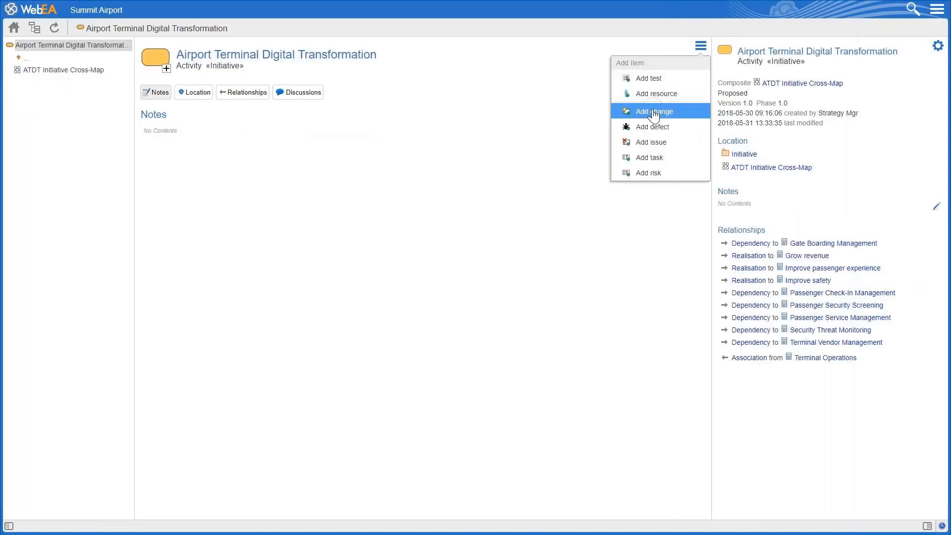
pyautogui.click(654, 112)
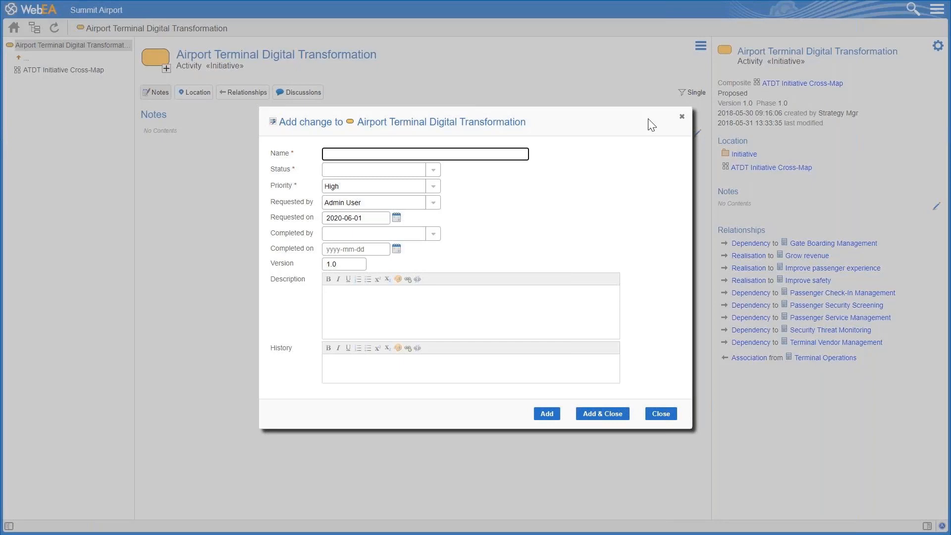
pyautogui.write('Upgrade ATDT to include social distan')
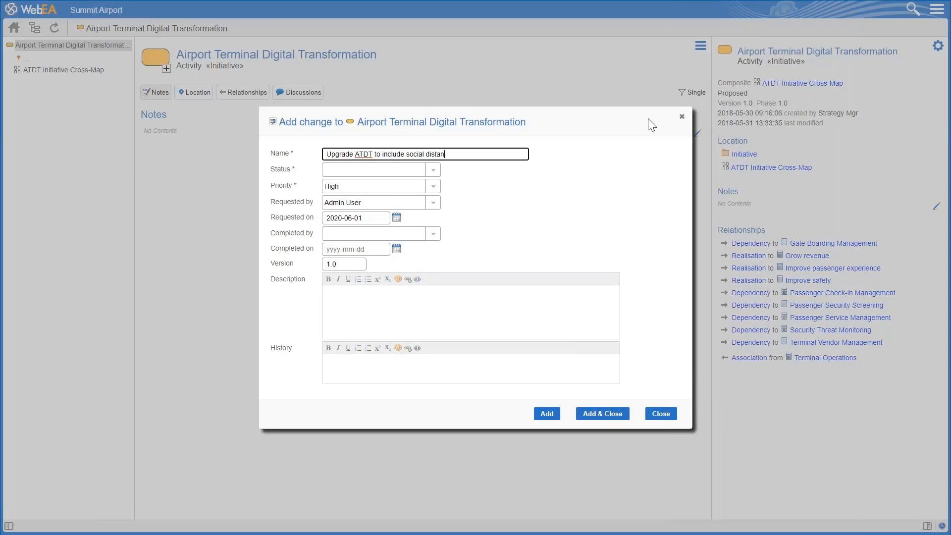
pyautogui.write('cing policy')
pyautogui.click(432, 169)
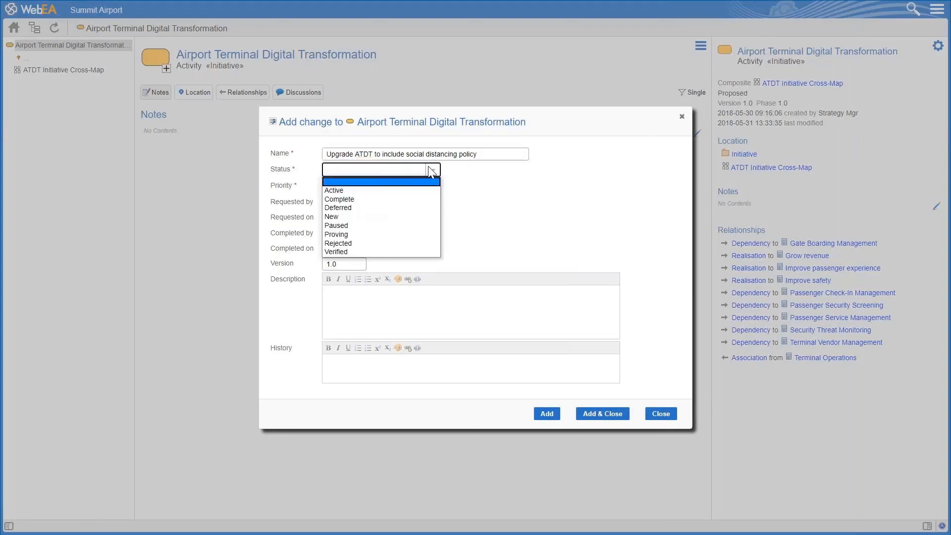
pyautogui.click(361, 191)
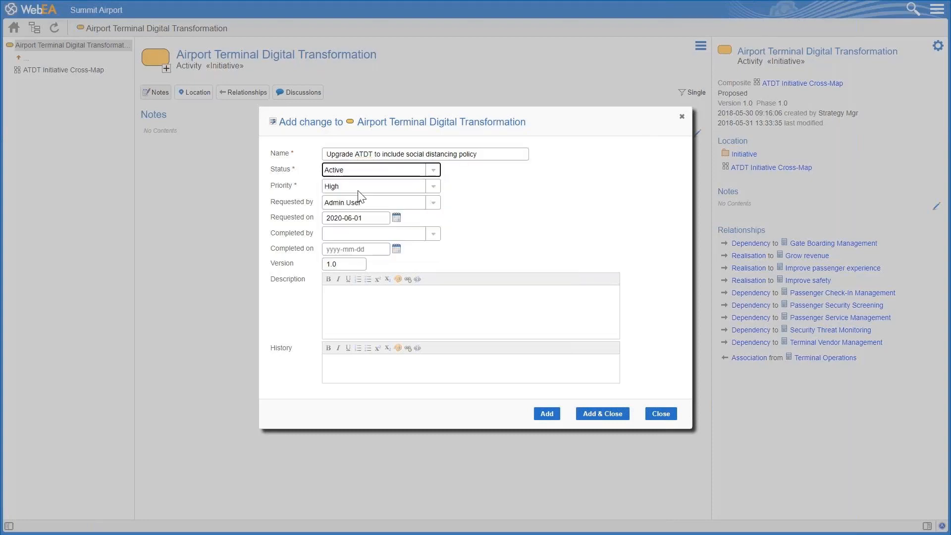
# Set the change's completer to Project Mgr, completion date to 2020-06-26 and description to "The CEO has made this a top priority. Please assign a developer immediately.".
pyautogui.click(434, 235)
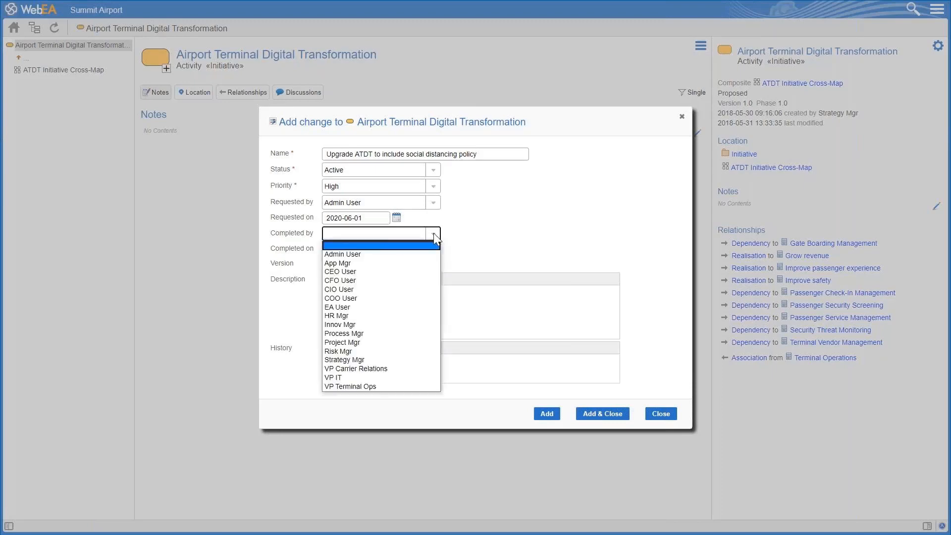
pyautogui.click(367, 342)
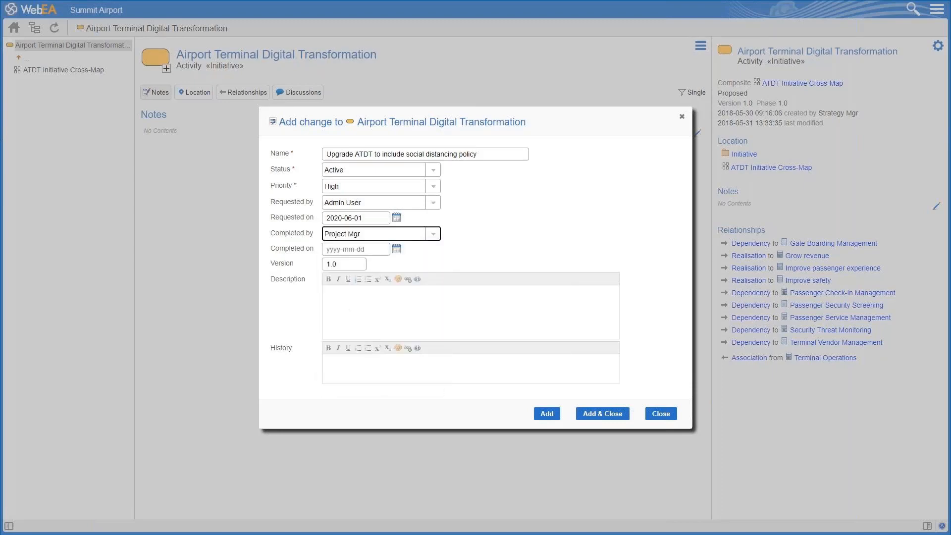
pyautogui.click(397, 248)
pyautogui.click(397, 249)
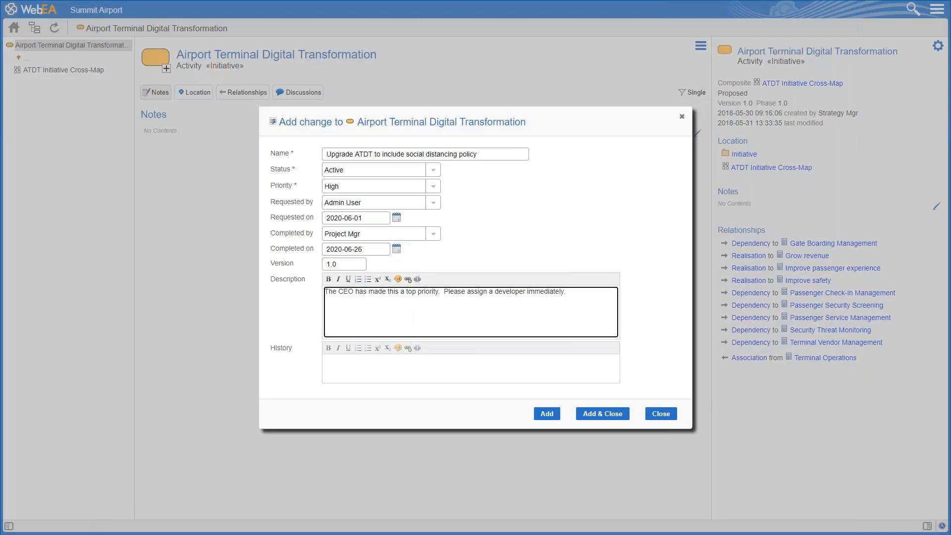
# Save with history "ATDT project safety policy was designed to improve the safety and security of our passengers. Social distancing was not part of the original design specification.".
pyautogui.click(327, 360)
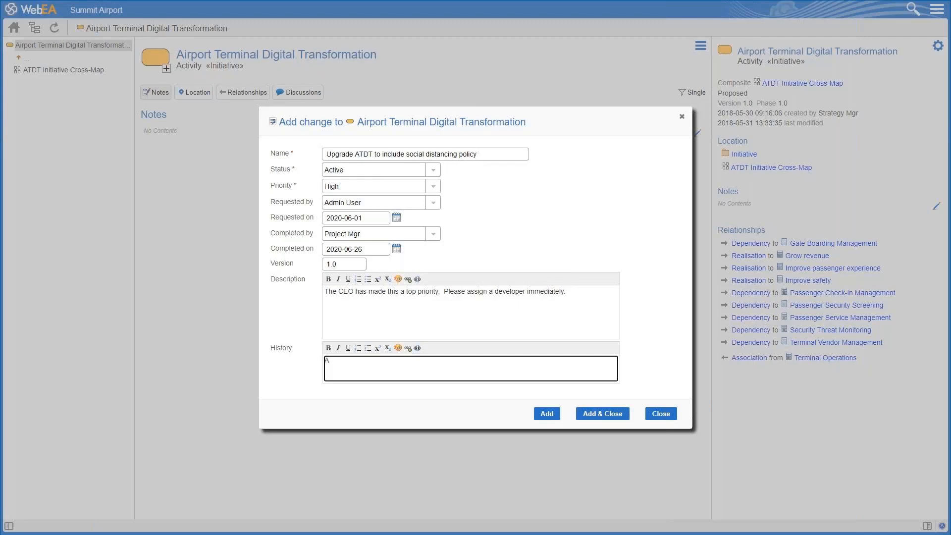
pyautogui.write('TDT project safety policy was d')
pyautogui.write('esigned to improve the safety and security of our passeng')
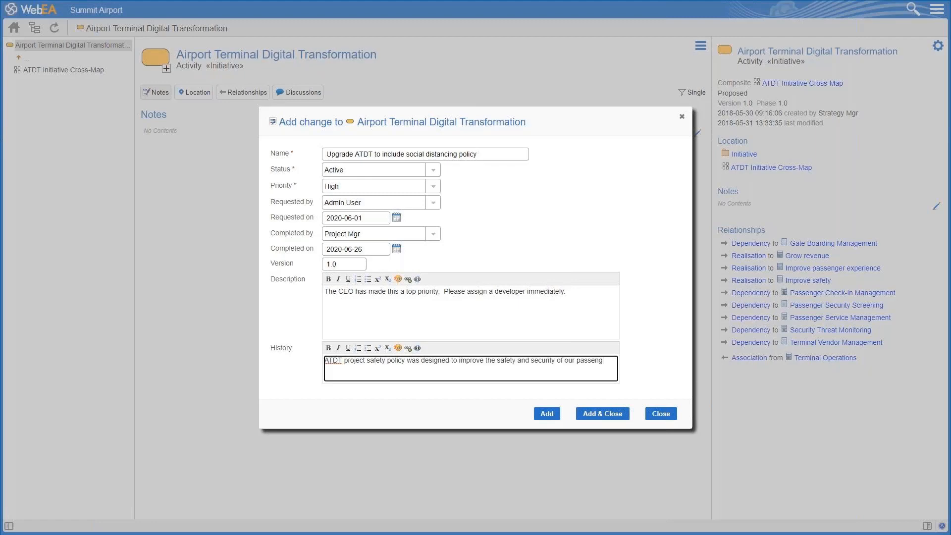
pyautogui.write('ers. Social distancing was not part of the original design specification.')
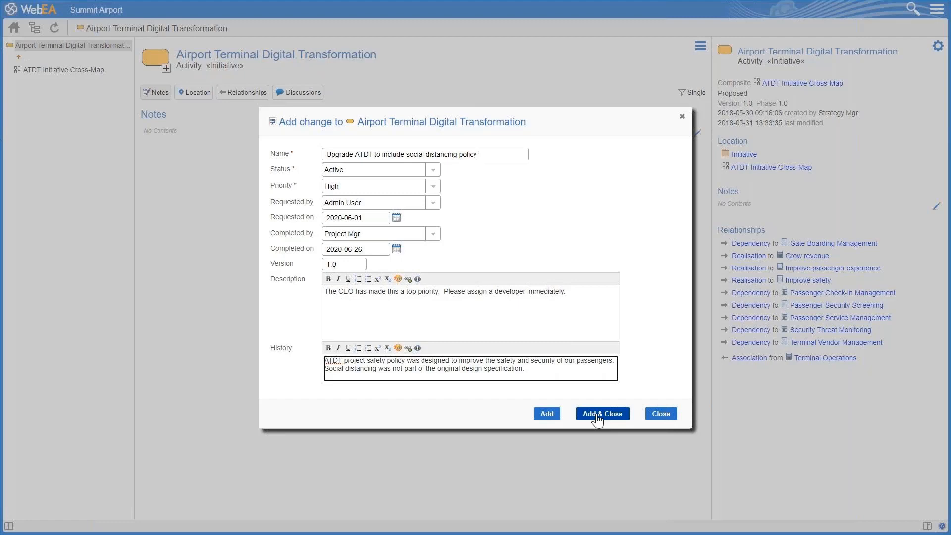
pyautogui.click(598, 419)
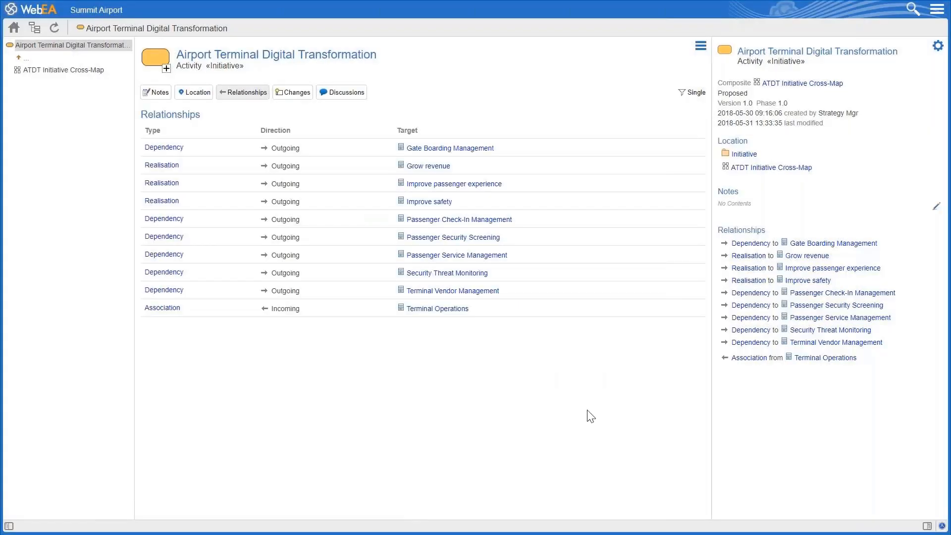
# Check the changes of Airport Terminal Digital Transformation and post the discussion "Please review the changes on this diagram." on it.
pyautogui.click(291, 92)
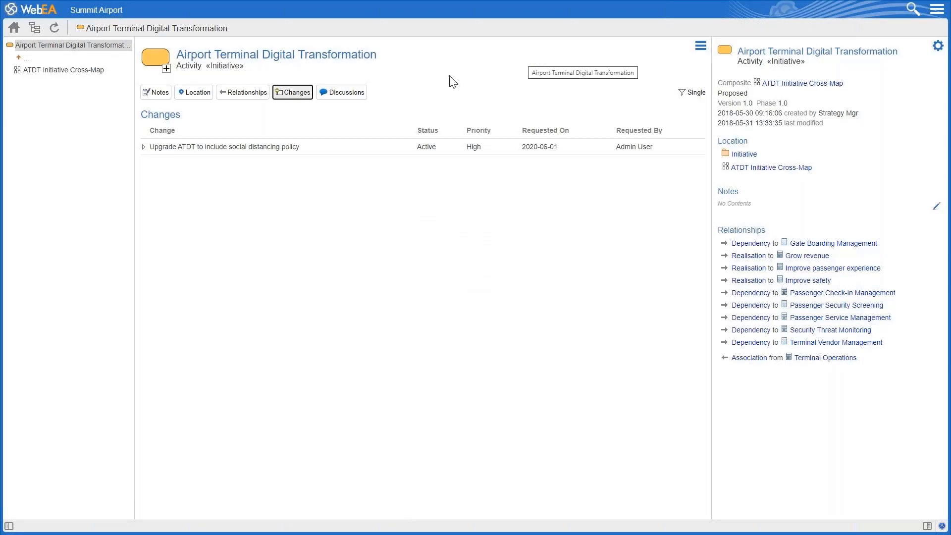
pyautogui.click(342, 92)
pyautogui.write('P')
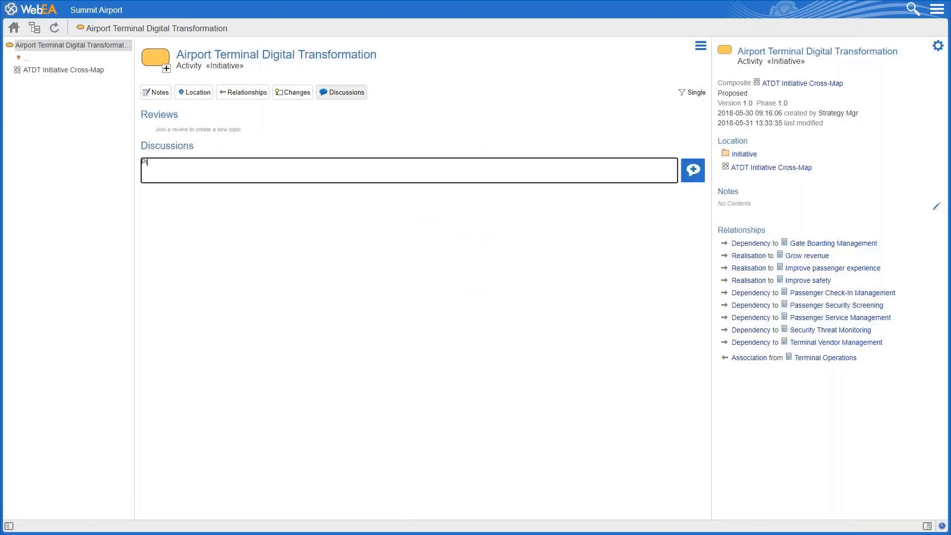
pyautogui.write('lease')
pyautogui.write('review the changes on thi diagram')
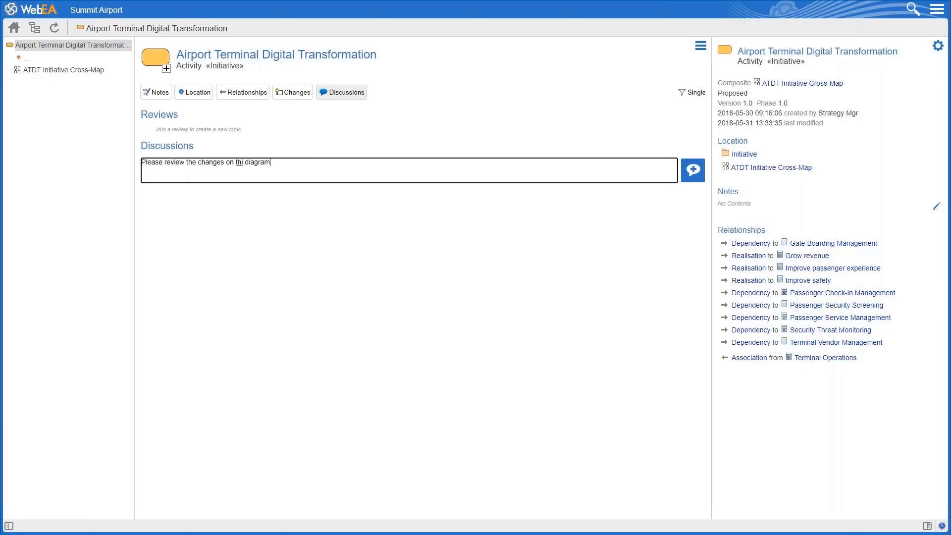
pyautogui.write('.')
pyautogui.click(243, 162)
pyautogui.write('s')
pyautogui.write('.')
pyautogui.press('Return')
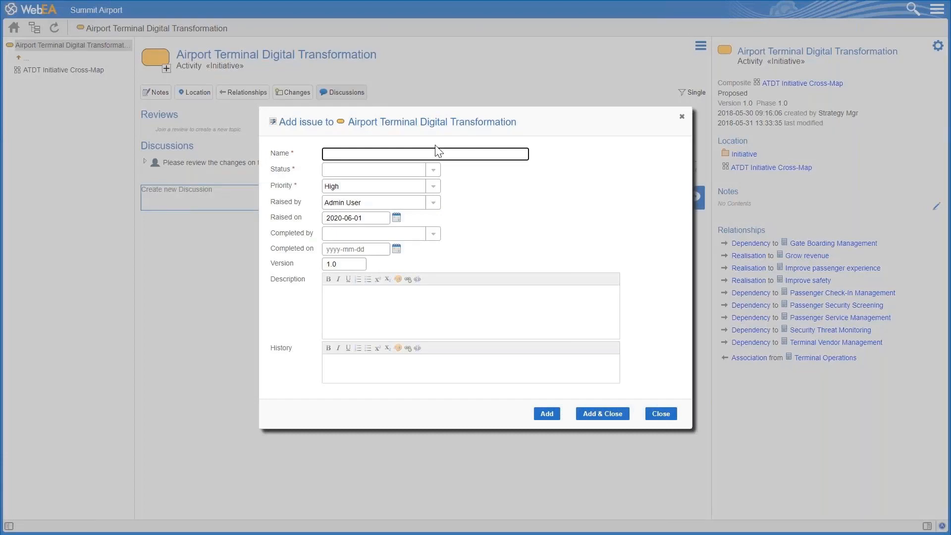
# Name the new Airport Terminal Digital Transformation issue "Missing Policy - Social Distancing" and set its status to Active.
pyautogui.write('Missing Policy - Social Di')
pyautogui.write('stanc')
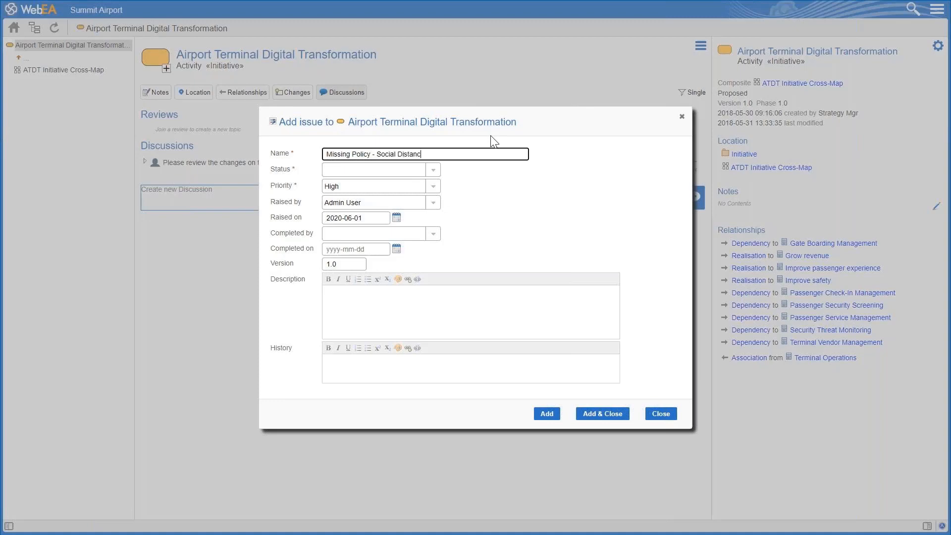
pyautogui.write('ing')
pyautogui.click(377, 170)
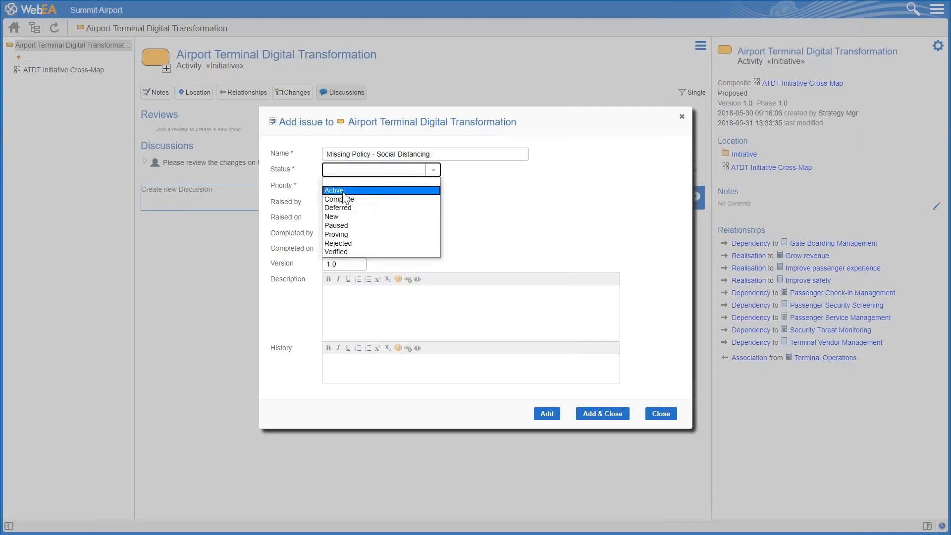
pyautogui.click(343, 191)
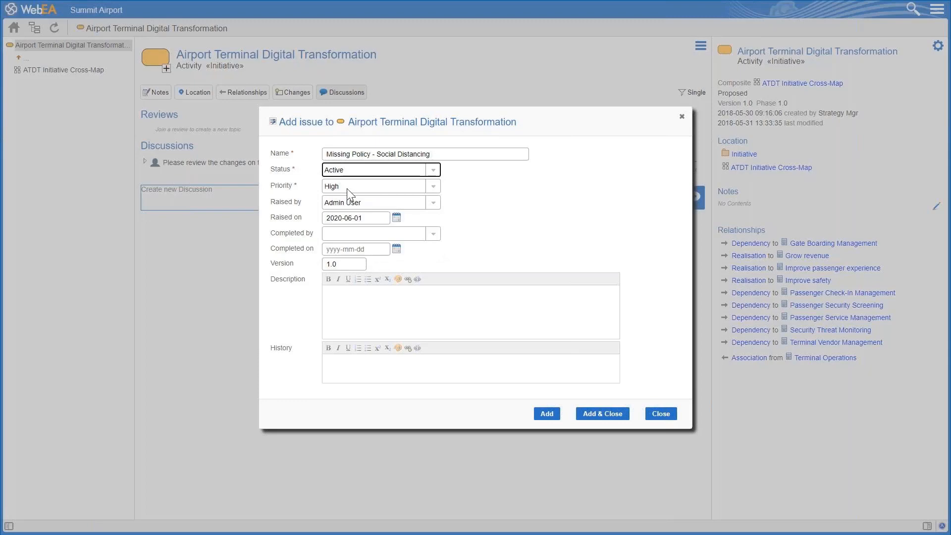
# Set the issue to be completed by Risk Mgr on 2020-06-26.
pyautogui.click(416, 233)
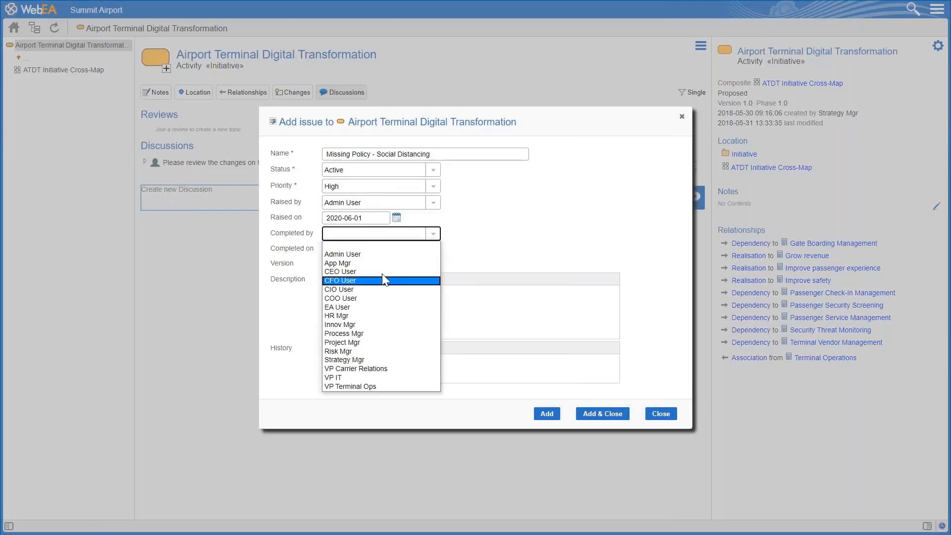
pyautogui.click(365, 352)
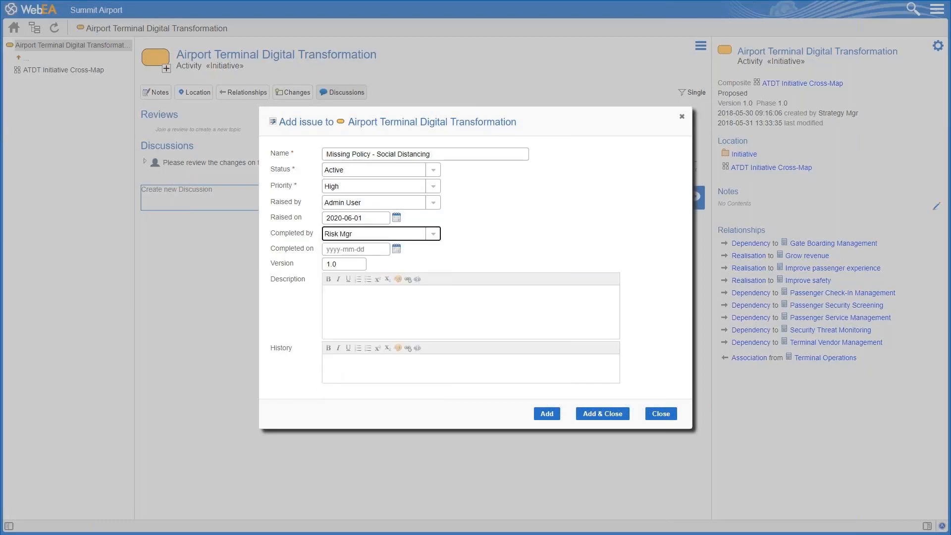
pyautogui.click(396, 249)
pyautogui.click(397, 313)
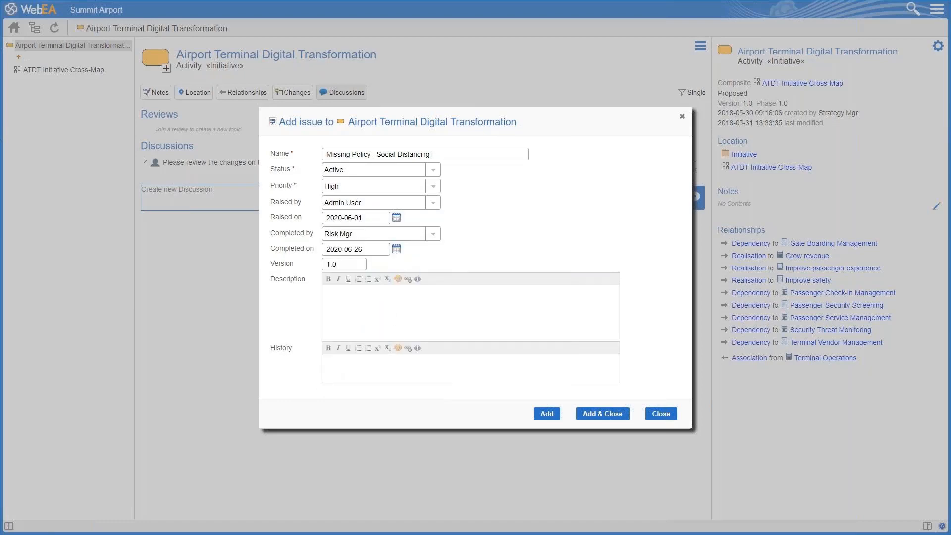
# Describe the issue as "No social distancing policy for airport." and add it to Airport Terminal Digital Transformation.
pyautogui.click(381, 312)
pyautogui.write('No ')
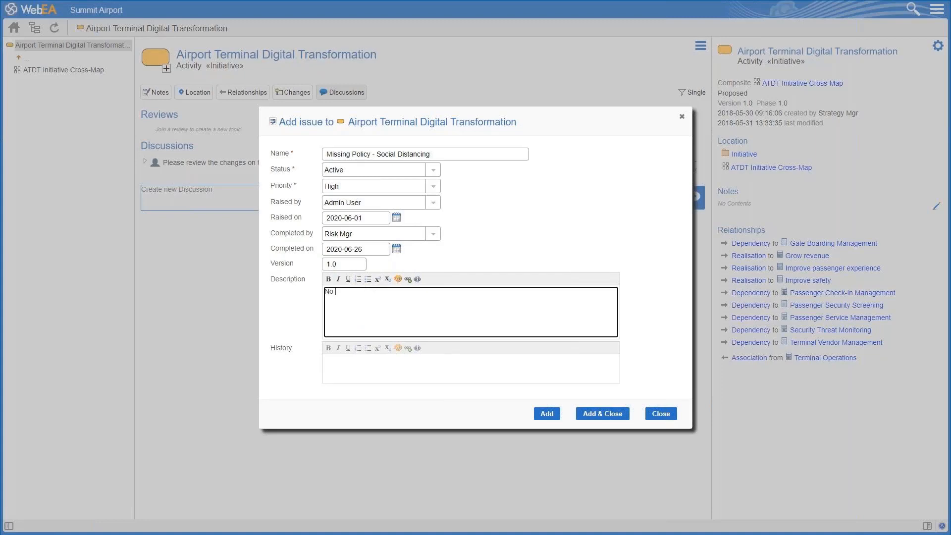
pyautogui.write('social distancing policy for airport.')
pyautogui.click(614, 415)
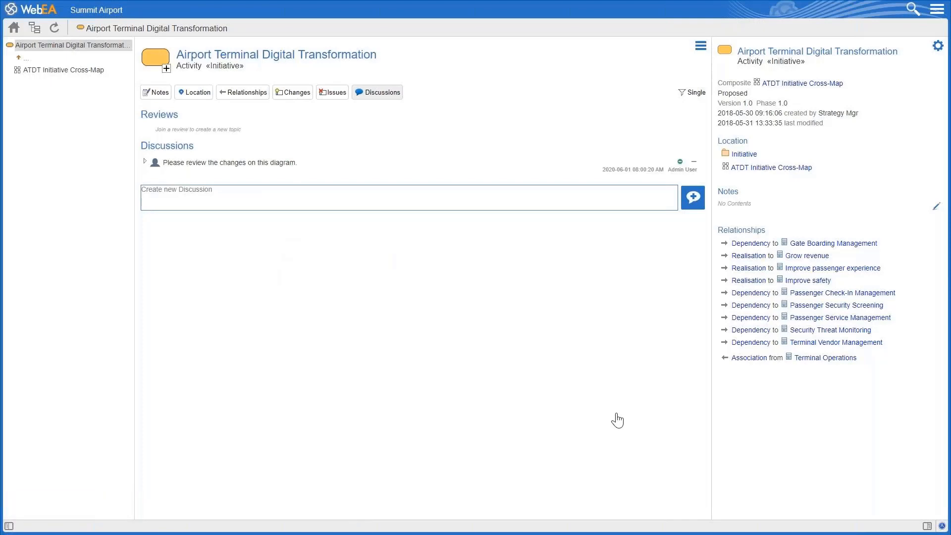
# Return to the model's home diagram and open the ATDT Strategy Cross-Map under Strategy.
pyautogui.click(16, 31)
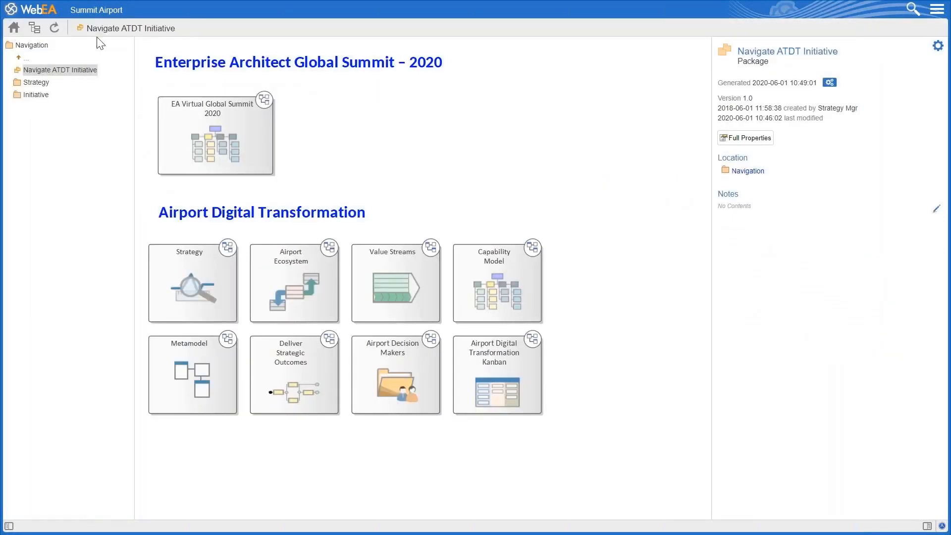
pyautogui.click(189, 287)
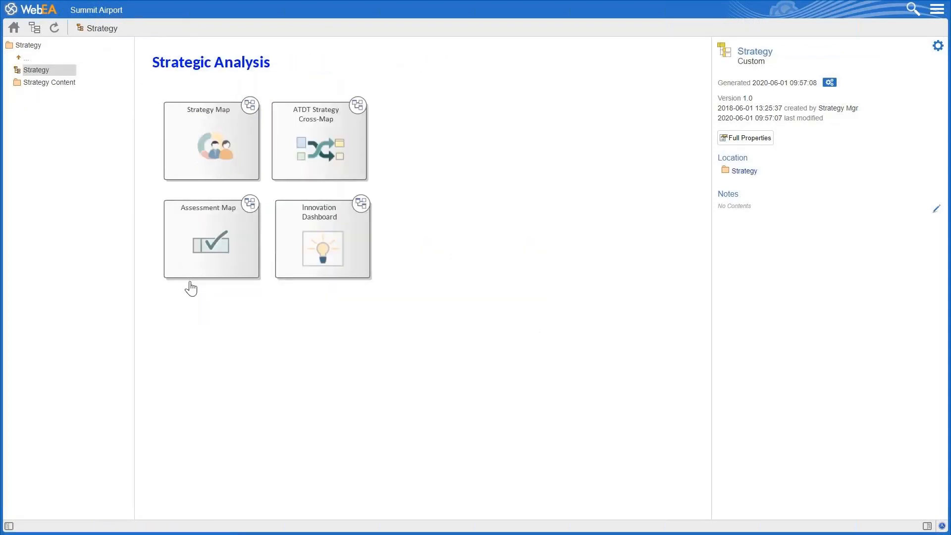
pyautogui.click(322, 150)
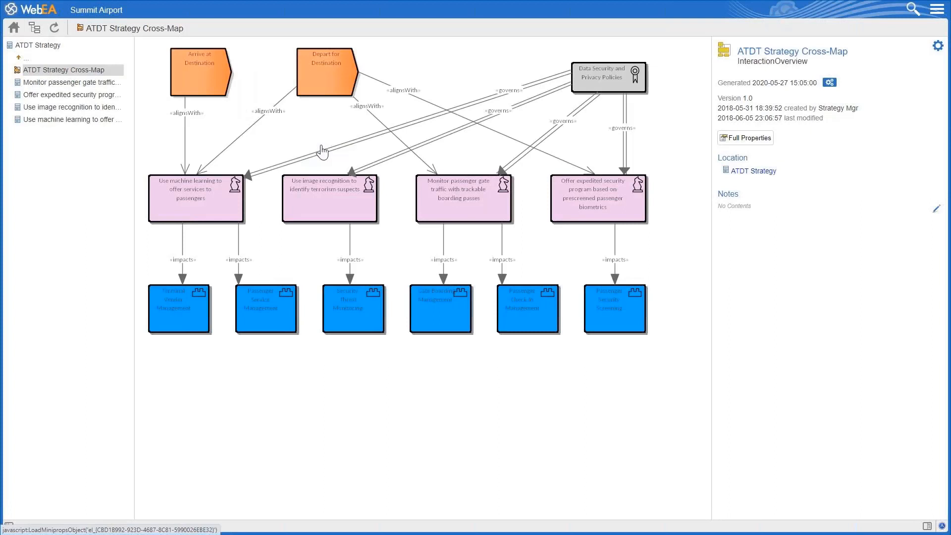
# Save the note "Need to update policy." on the Data Security and Privacy Policies element.
pyautogui.click(621, 80)
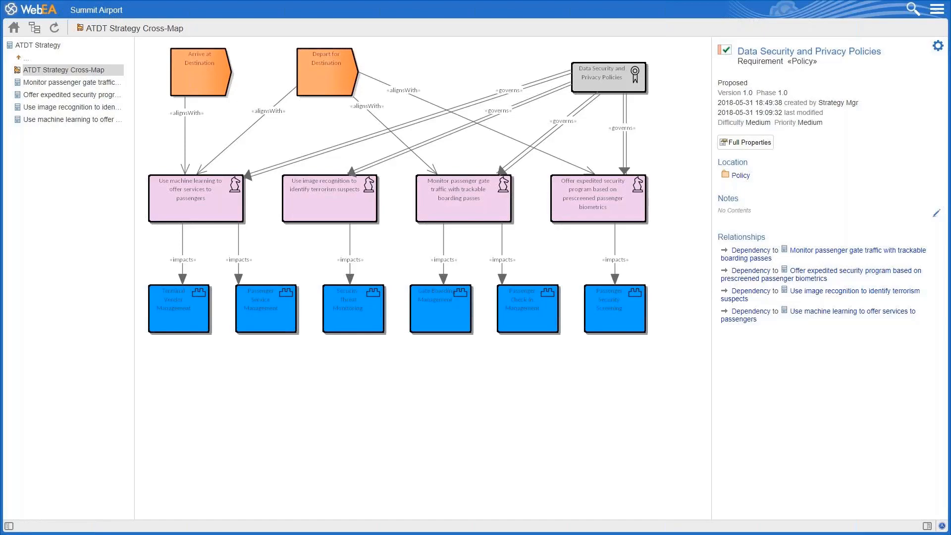
pyautogui.click(935, 213)
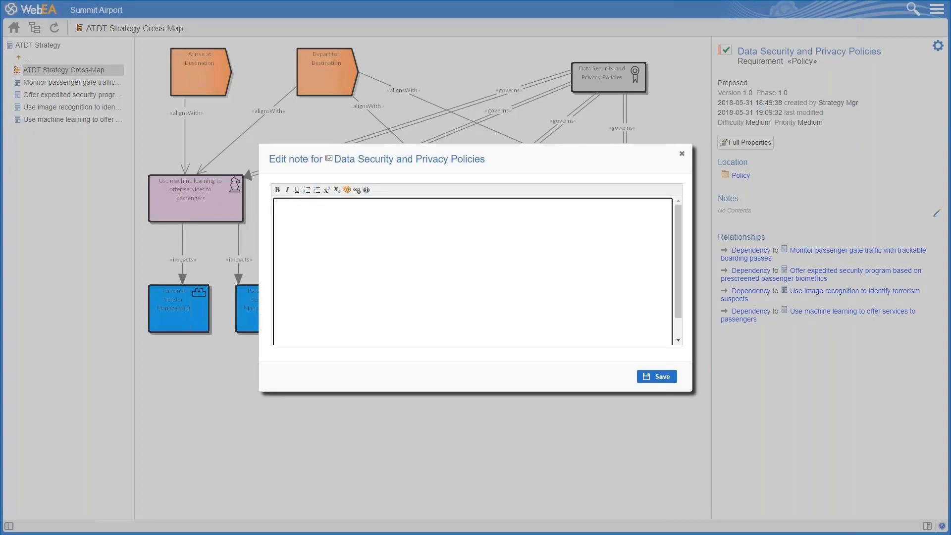
pyautogui.write('Need to update policy.')
pyautogui.click(657, 377)
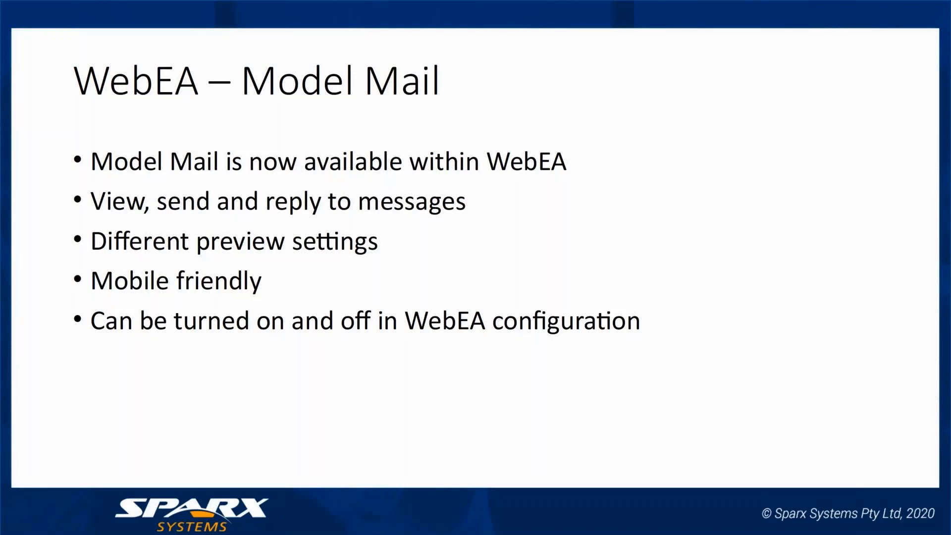
pyautogui.press('Right')
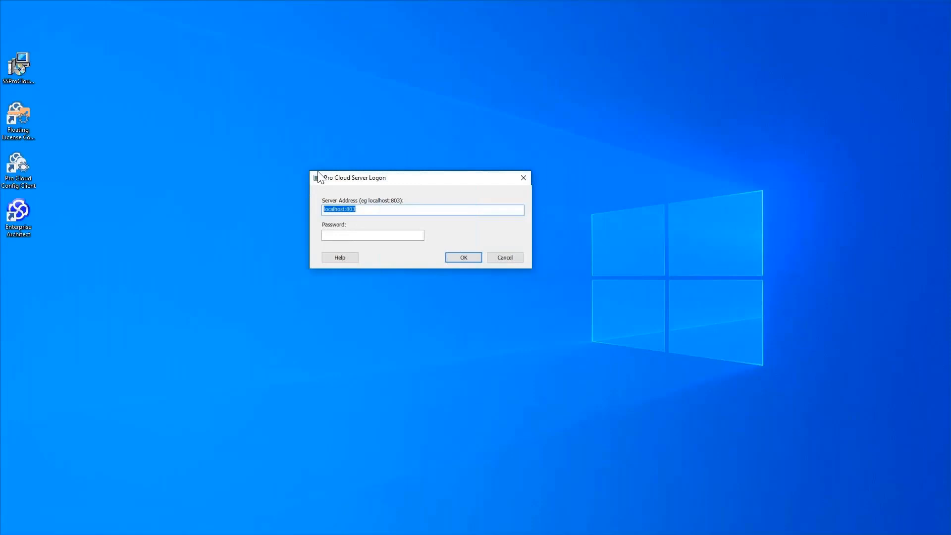
# Switch to the Pro Cloud Server Configuration Client and log on to localhost:803 with the server password.
pyautogui.moveTo(318, 172); pyautogui.dragTo(243, 170)
pyautogui.click(249, 234)
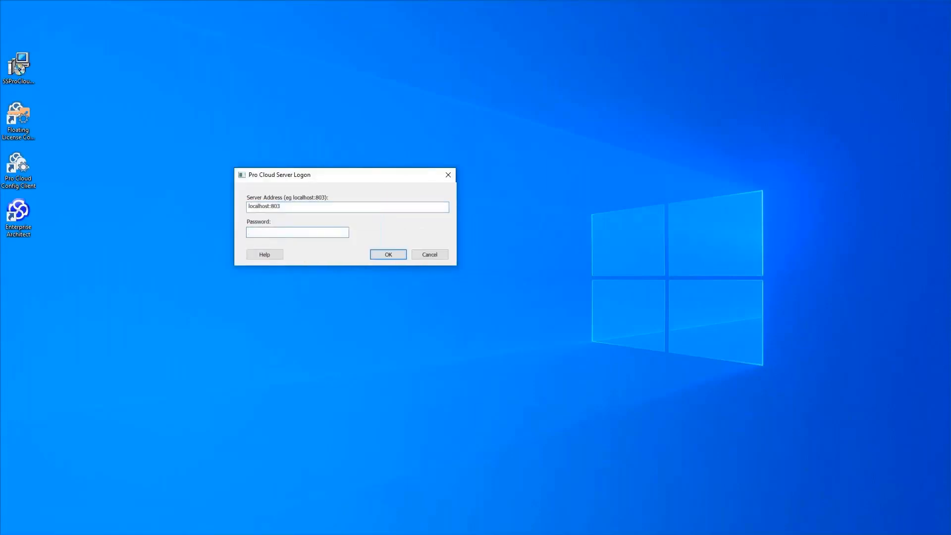
pyautogui.write('••••••••')
pyautogui.press('Return')
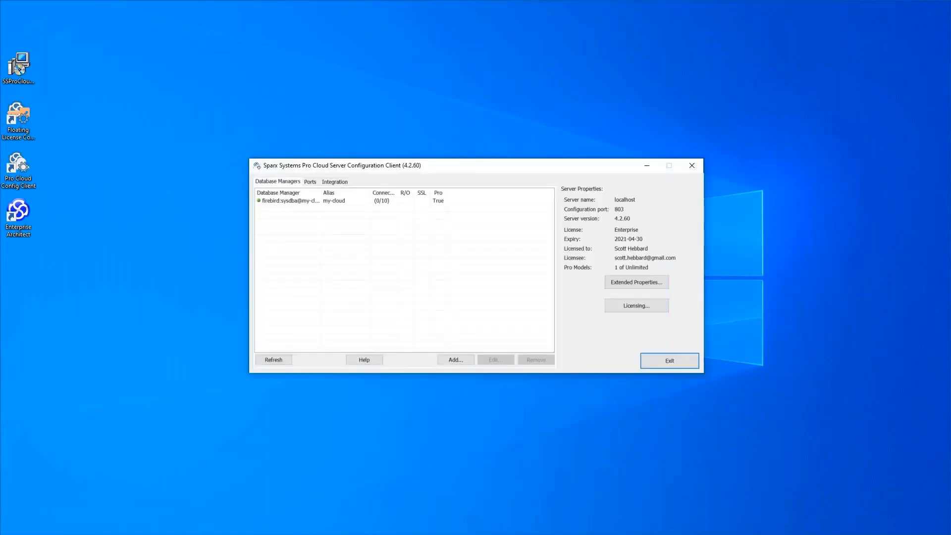
# Open the my-cloud database manager's configuration and check its Enable Pro Features setting for OSLC, WebEA and Integration.
pyautogui.click(341, 202)
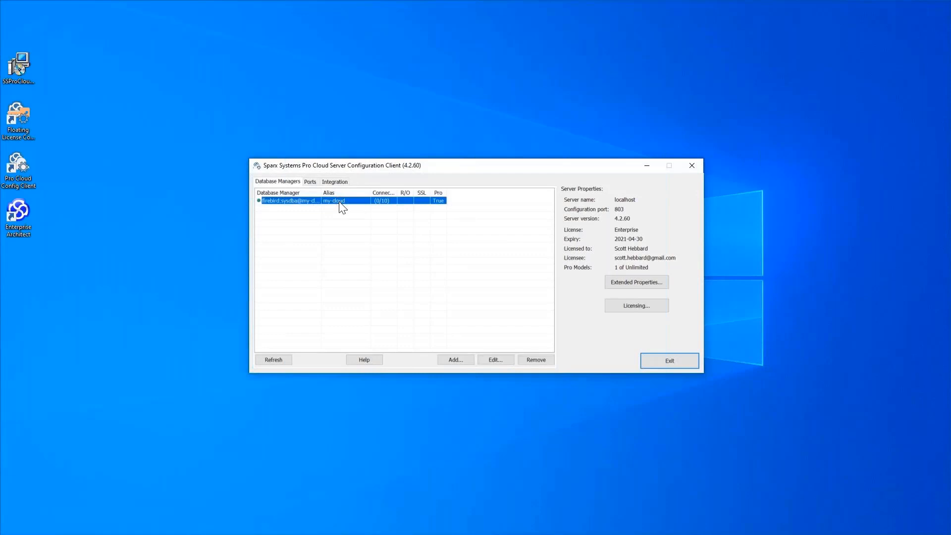
pyautogui.click(503, 358)
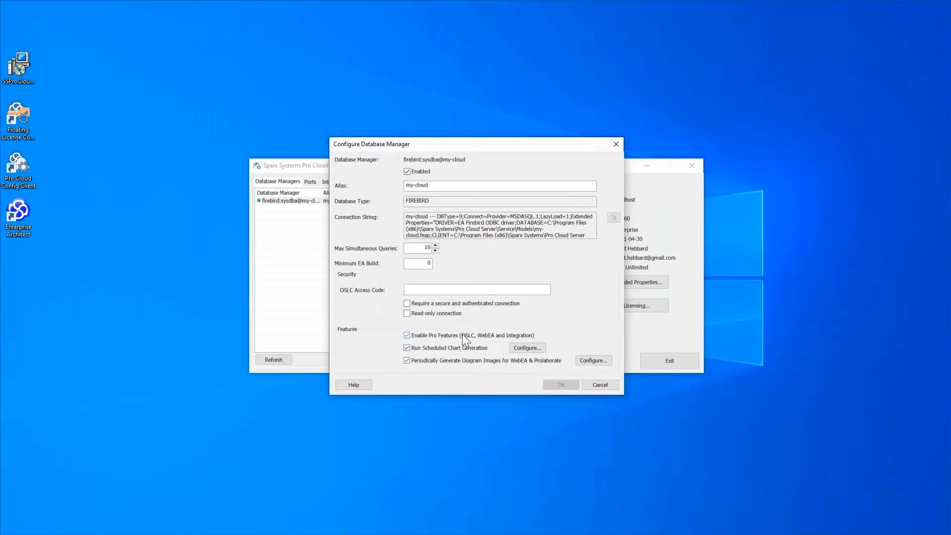
pyautogui.click(412, 339)
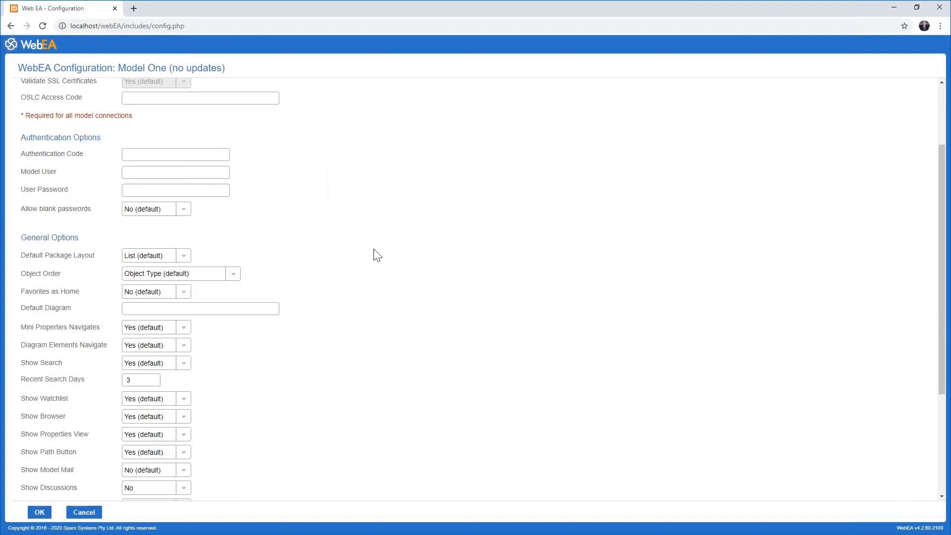
# In the WebEA configuration of Model One (no updates), set Show Watchlist, Show Browser and Show Model Mail to Yes and save.
pyautogui.click(184, 251)
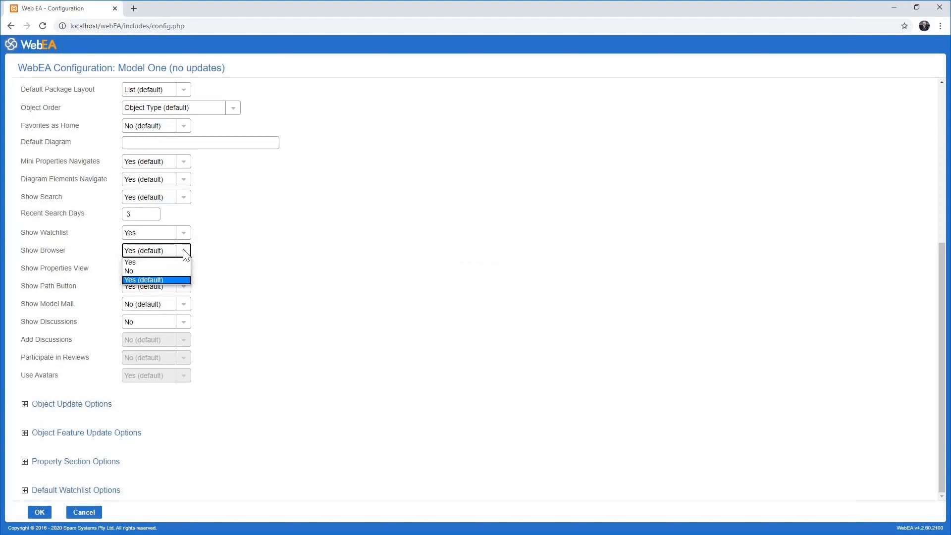
pyautogui.click(173, 262)
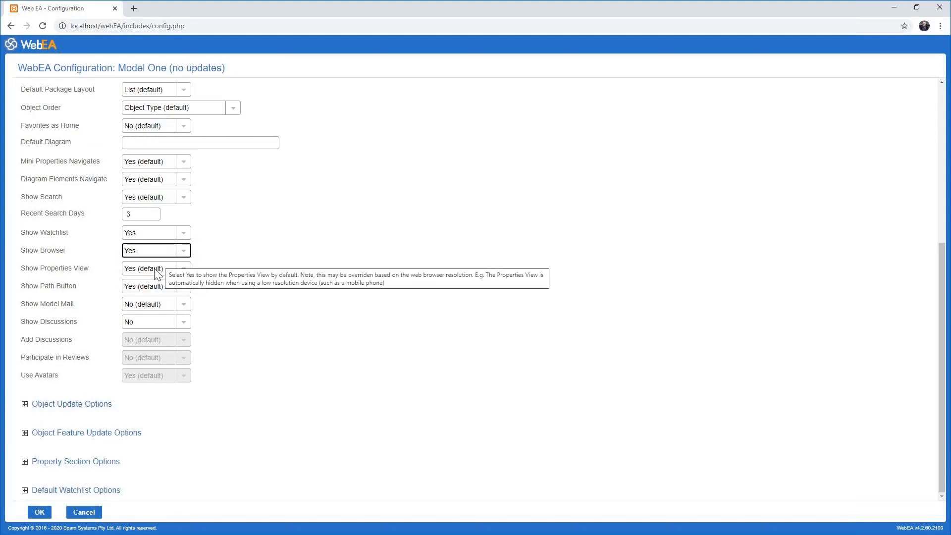
pyautogui.click(183, 304)
pyautogui.click(173, 315)
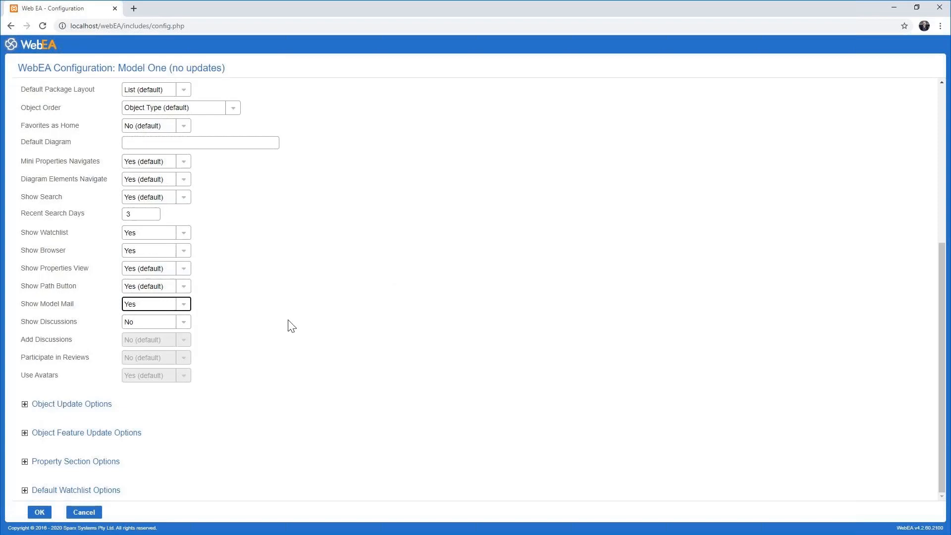
pyautogui.click(40, 512)
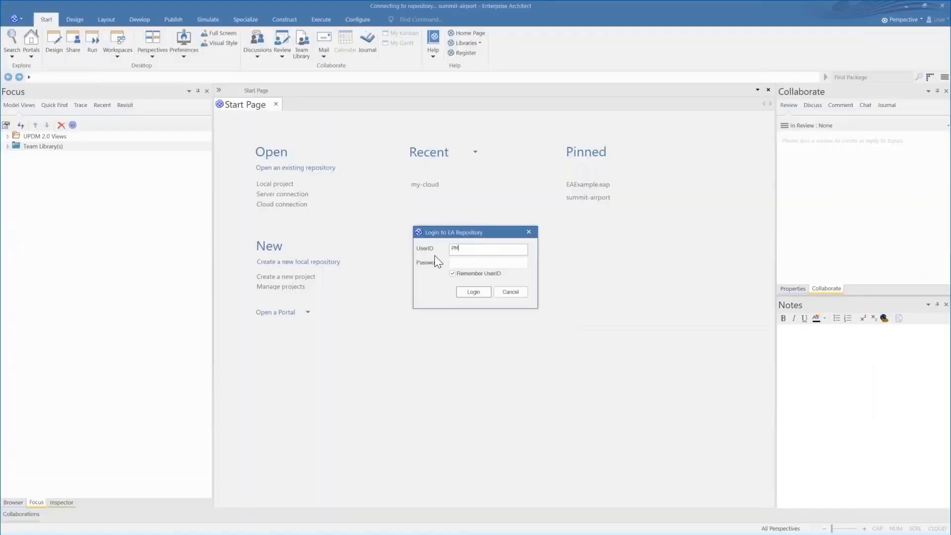
# In Enterprise Architect, log in to the summit-airport repository with the project manager's account password and open the new chat from Admin User.
pyautogui.click(460, 261)
pyautogui.write('••')
pyautogui.click(468, 293)
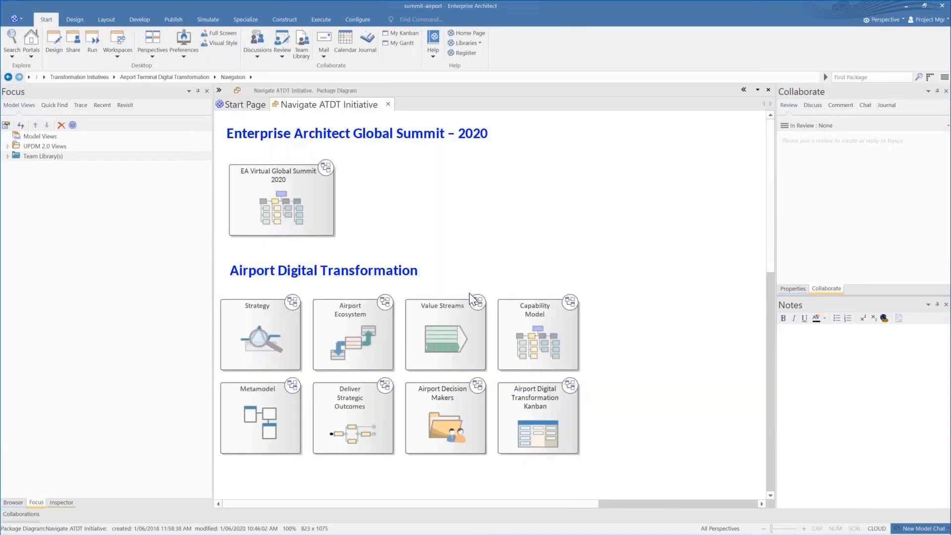
pyautogui.click(910, 530)
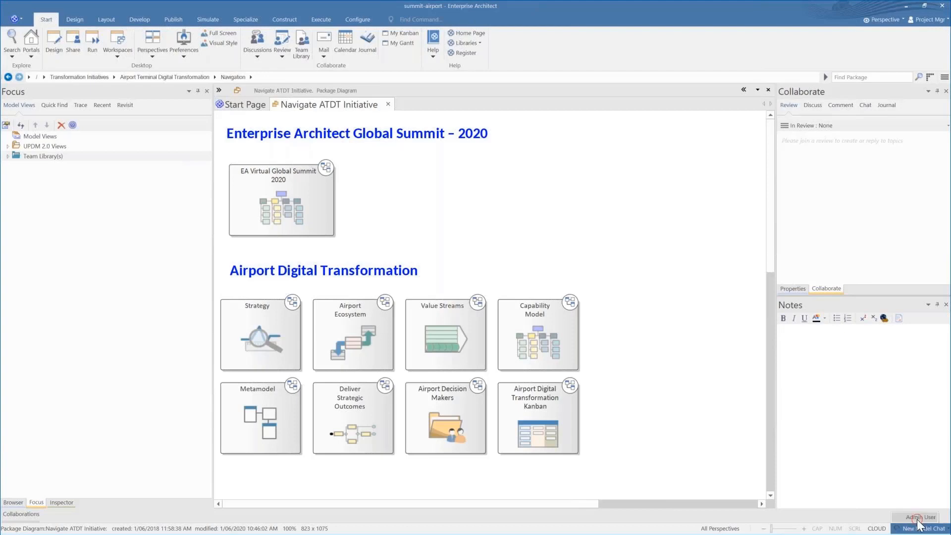
pyautogui.click(916, 517)
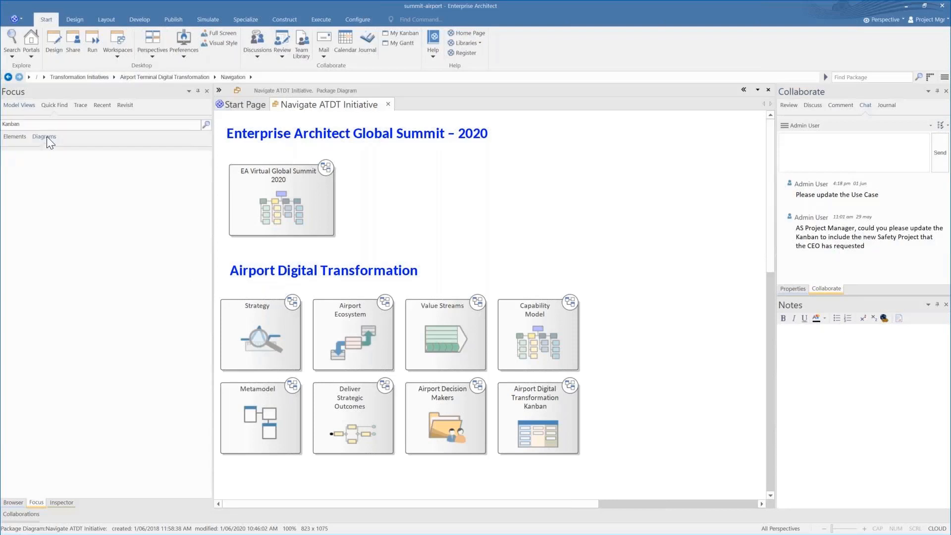
# Add a Feature named "New Safety Project" to the Pre-Approved lane of the Airport Digital Transformation Kanban.
pyautogui.rightClick(257, 275)
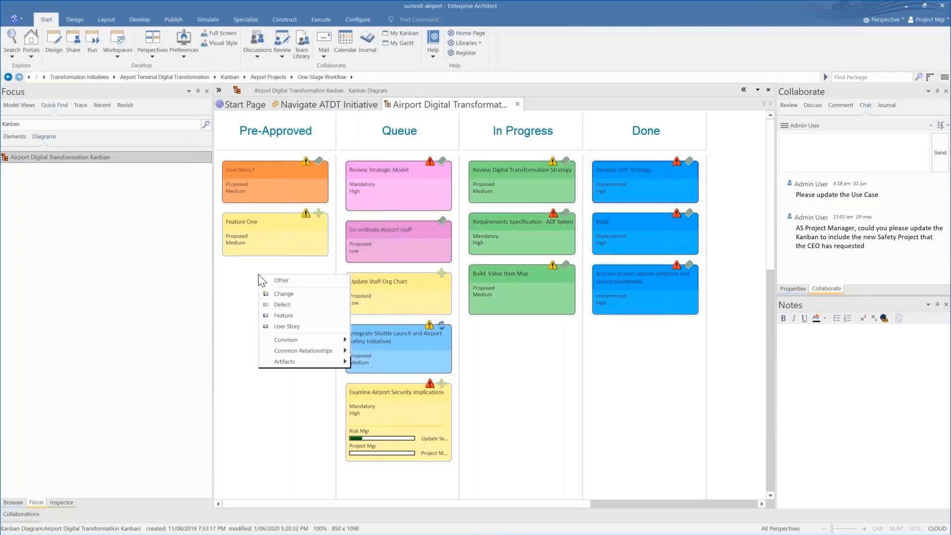
pyautogui.click(275, 315)
pyautogui.write('New Safety Project')
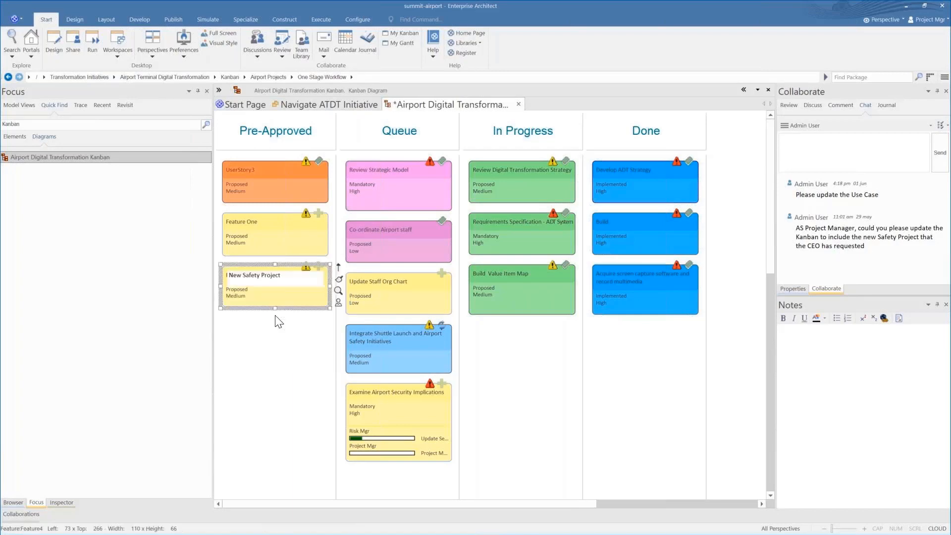
pyautogui.press('Return')
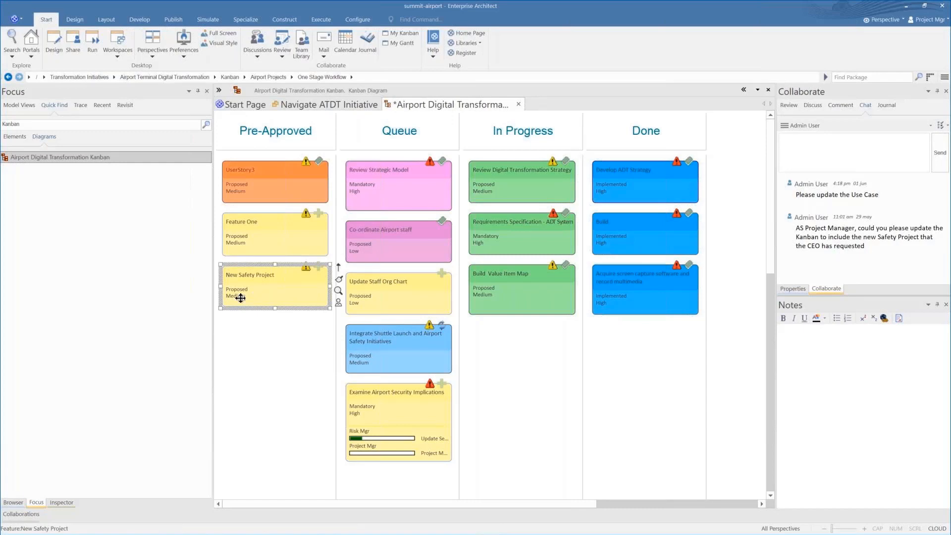
# Set the priority of the New Safety Project feature to High.
pyautogui.click(792, 289)
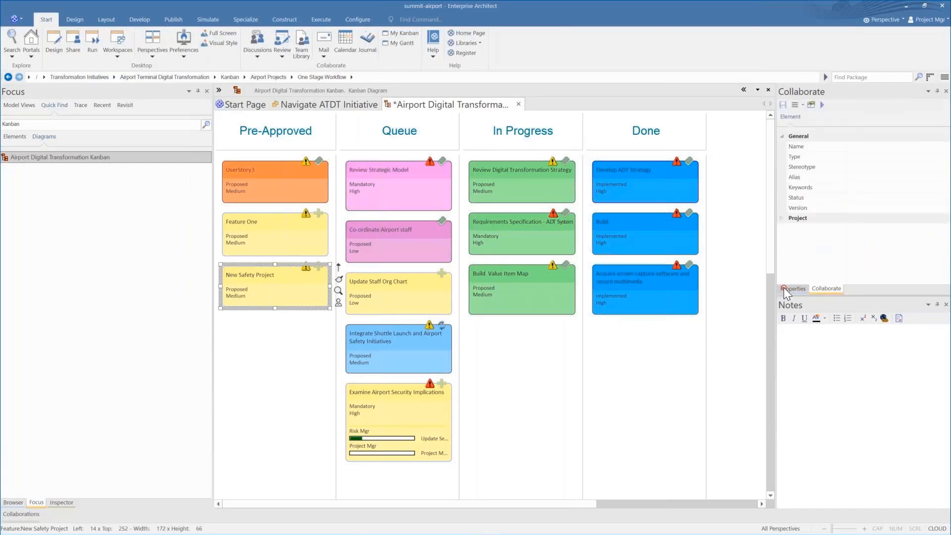
pyautogui.click(784, 287)
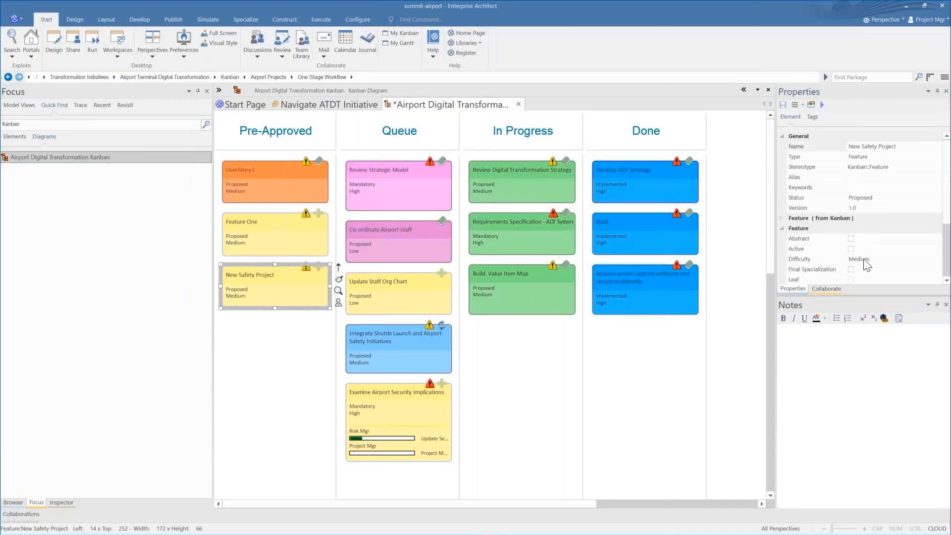
pyautogui.scroll(-1, 869, 262)
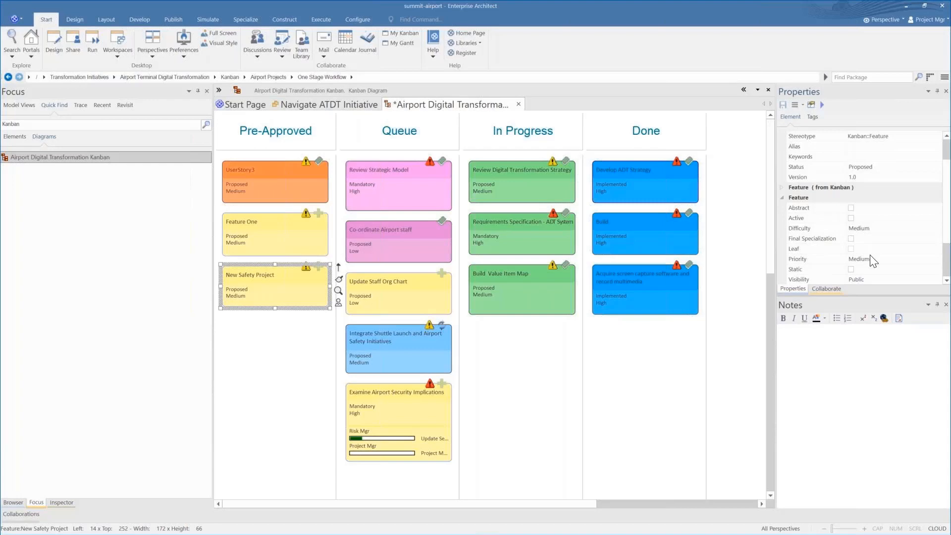
pyautogui.click(872, 259)
pyautogui.click(937, 261)
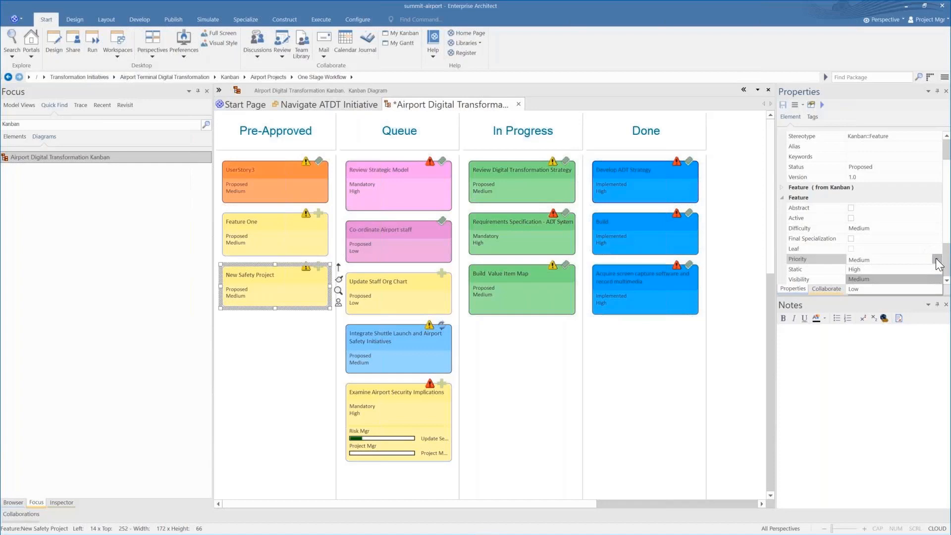
pyautogui.click(879, 270)
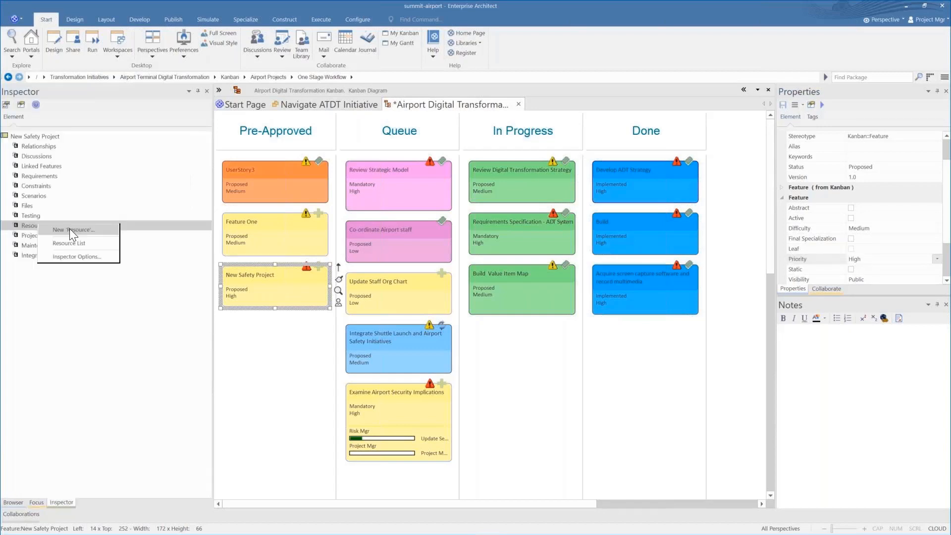
# Assign Strategy Mgr to New Safety Project as Solution Architect, ending 26/06/2020, with a description requesting a social distancing proposal and an impact analysis.
pyautogui.click(70, 230)
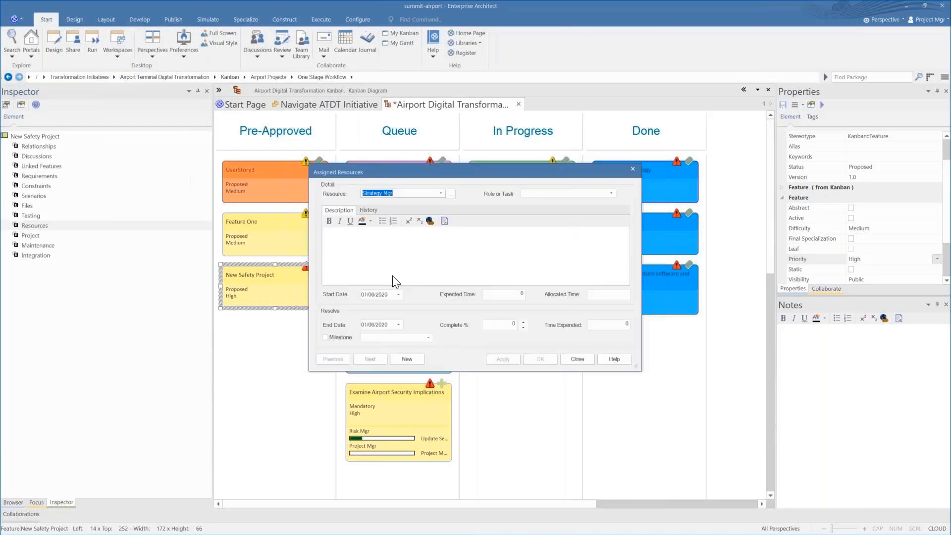
pyautogui.click(610, 191)
pyautogui.click(552, 242)
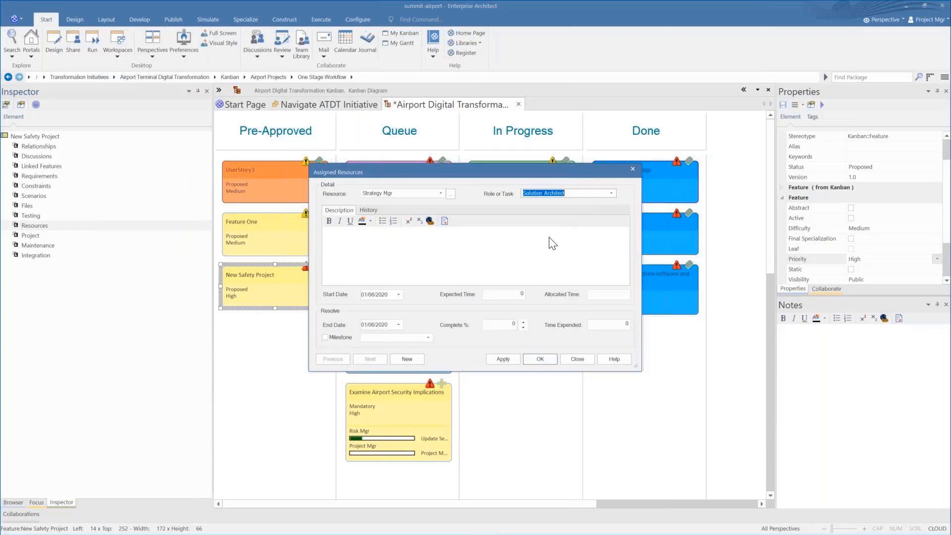
pyautogui.click(399, 324)
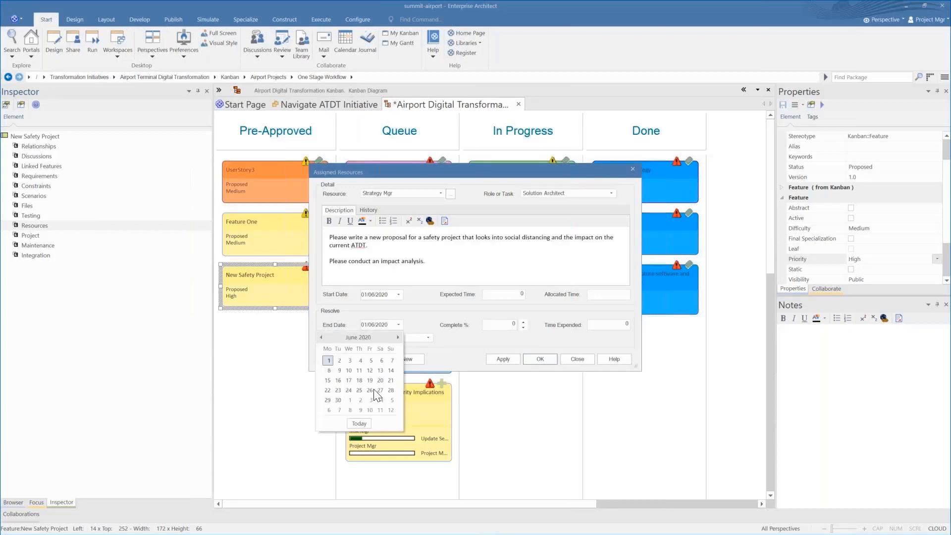
pyautogui.click(370, 390)
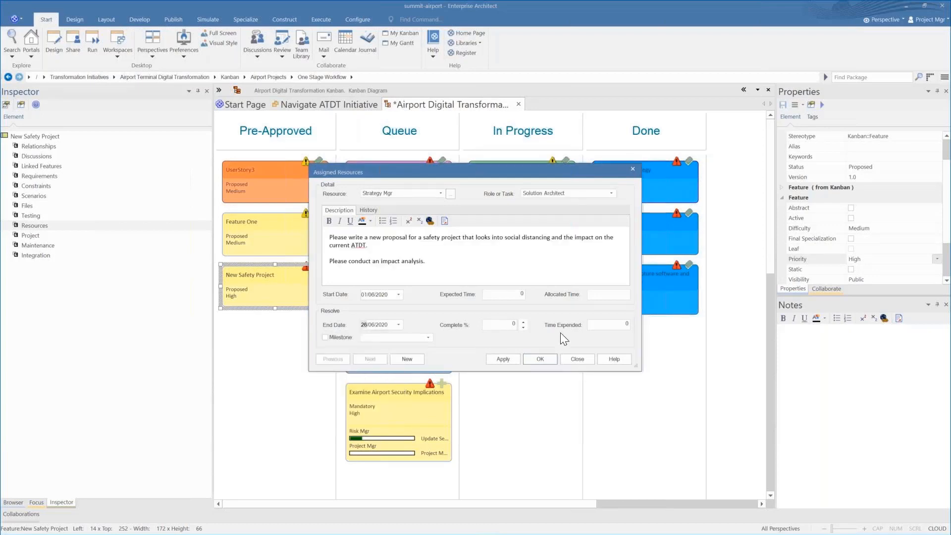
pyautogui.click(540, 359)
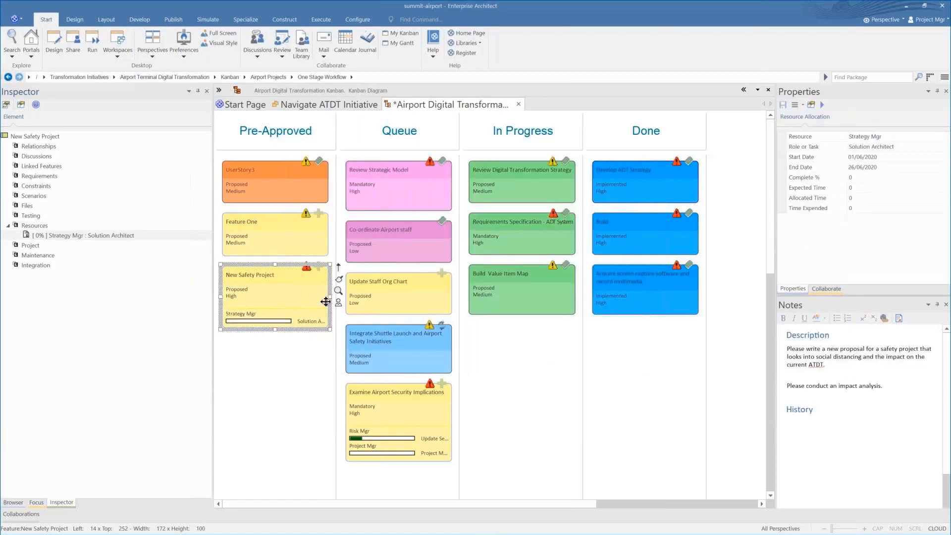
# Compose a model message to Strategy Team about an urgent update from the CEO, linking the New Safety Project feature and noting the ATDT Design impact.
pyautogui.click(43, 508)
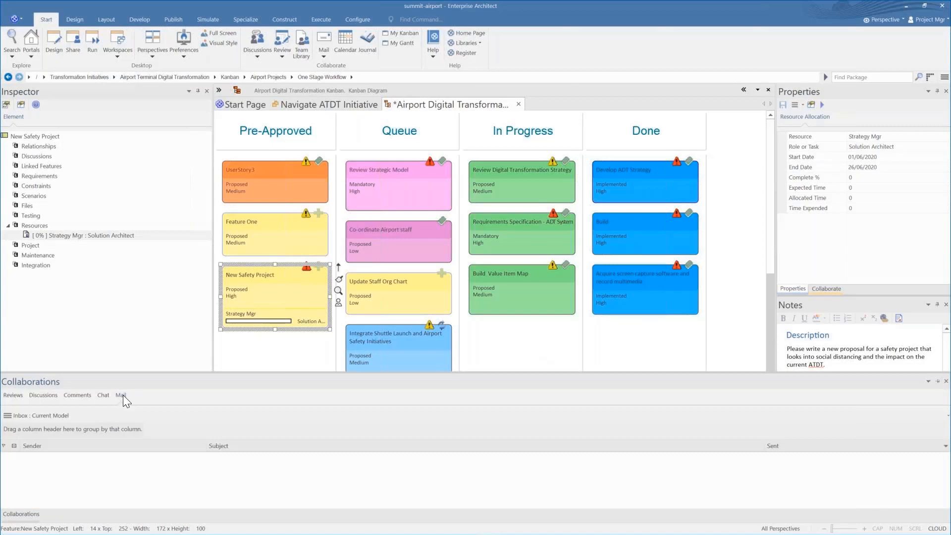
pyautogui.click(613, 203)
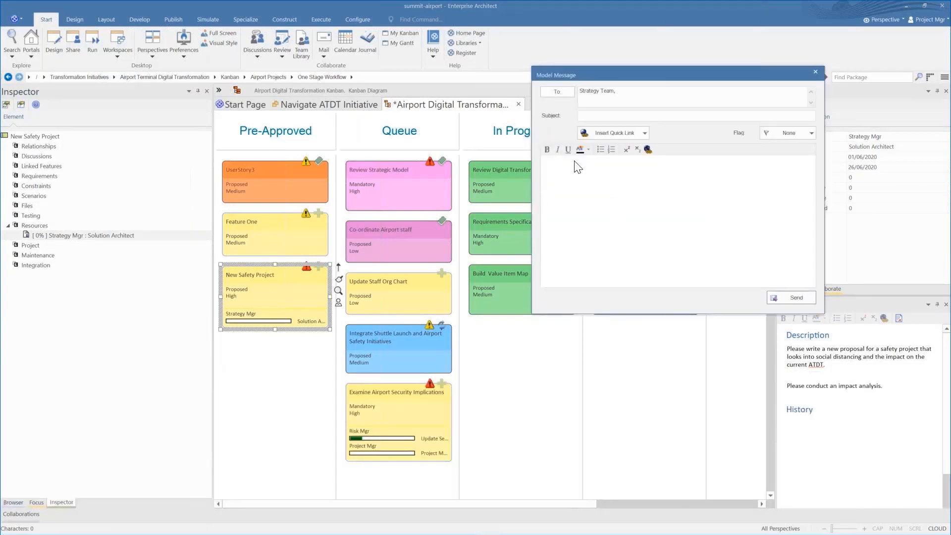
pyautogui.write('Dear Strategy Team,  Please note an urgent update from the CEO.')
pyautogui.click(637, 133)
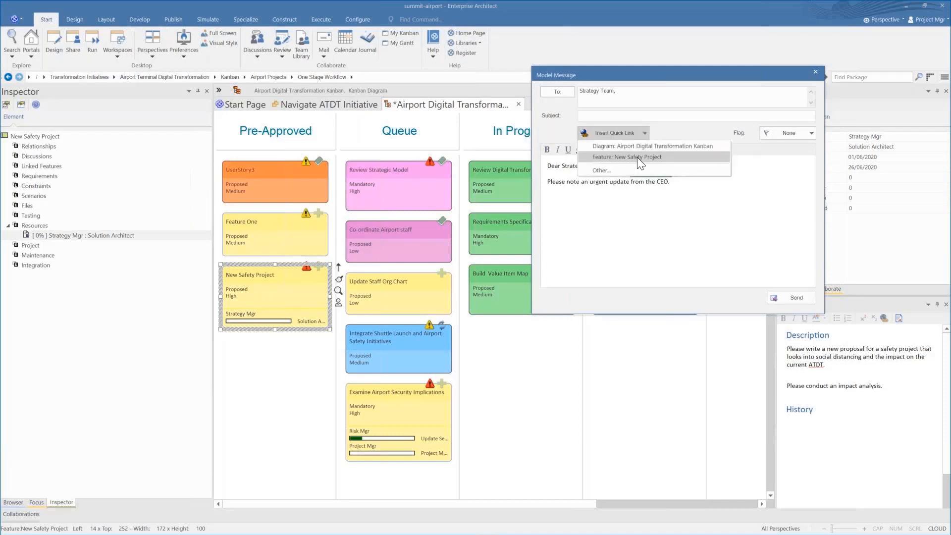
pyautogui.click(637, 157)
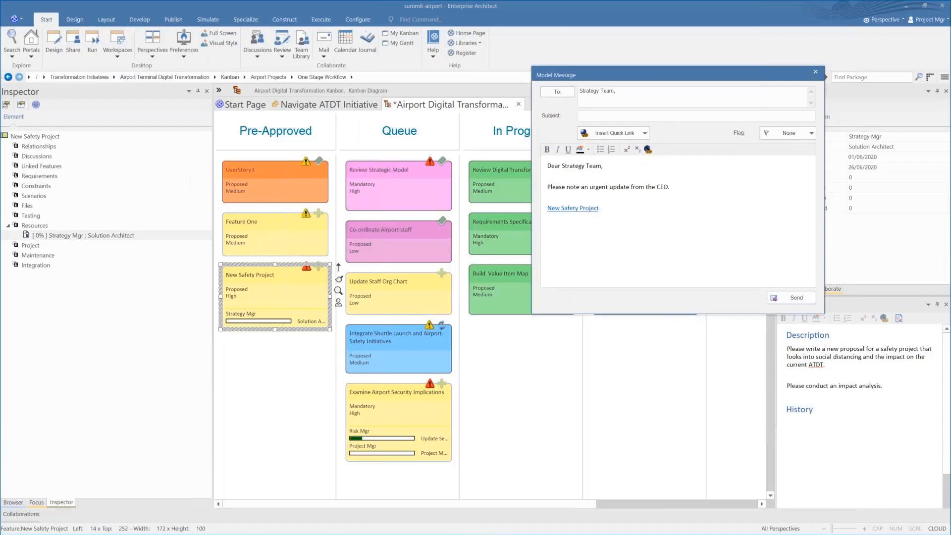
pyautogui.write('This will impact the ATDT Design.')
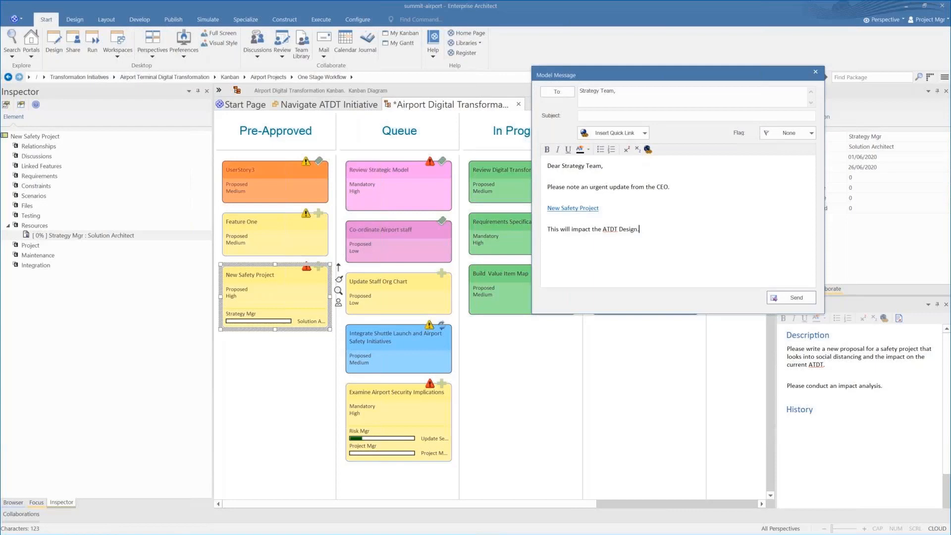
# List the diagrams modified in the last day and open Depart for Destination Specification.
pyautogui.click(37, 502)
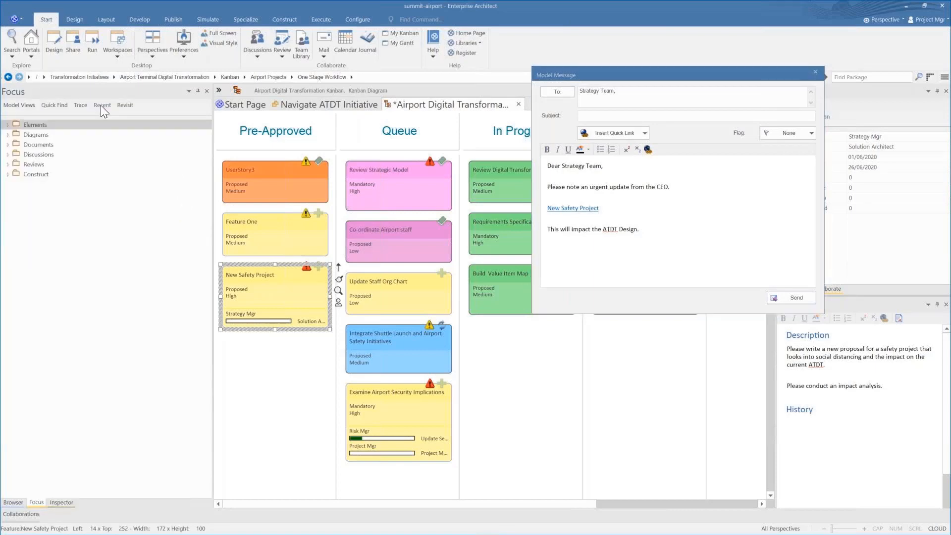
pyautogui.click(7, 134)
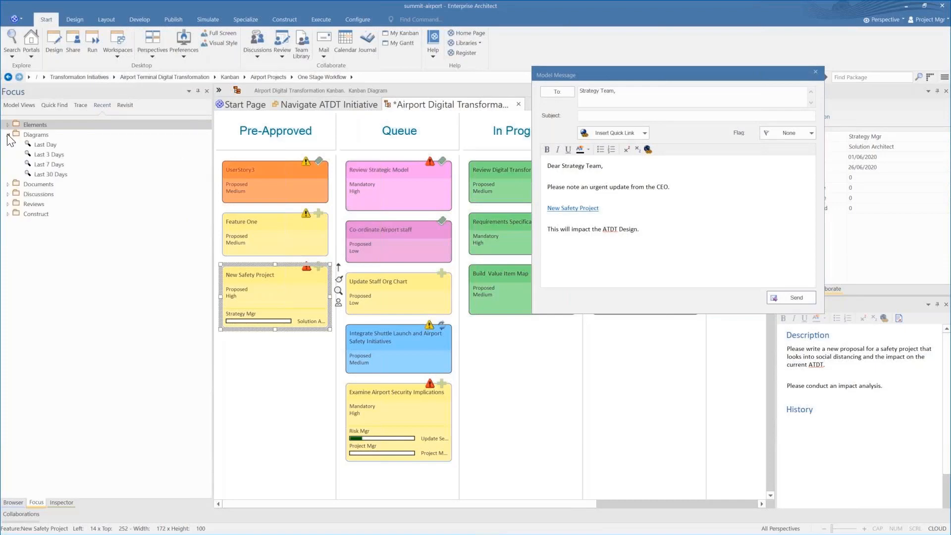
pyautogui.click(31, 145)
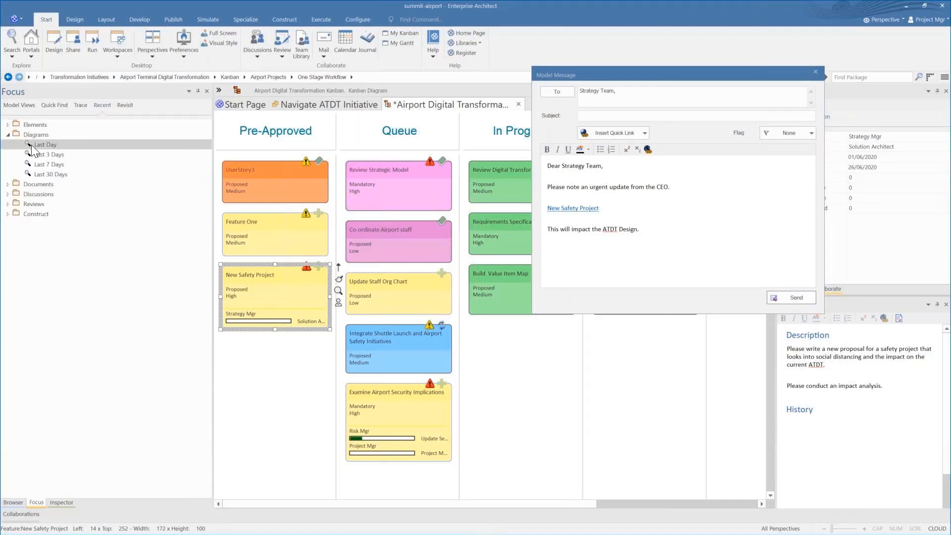
pyautogui.doubleClick(31, 145)
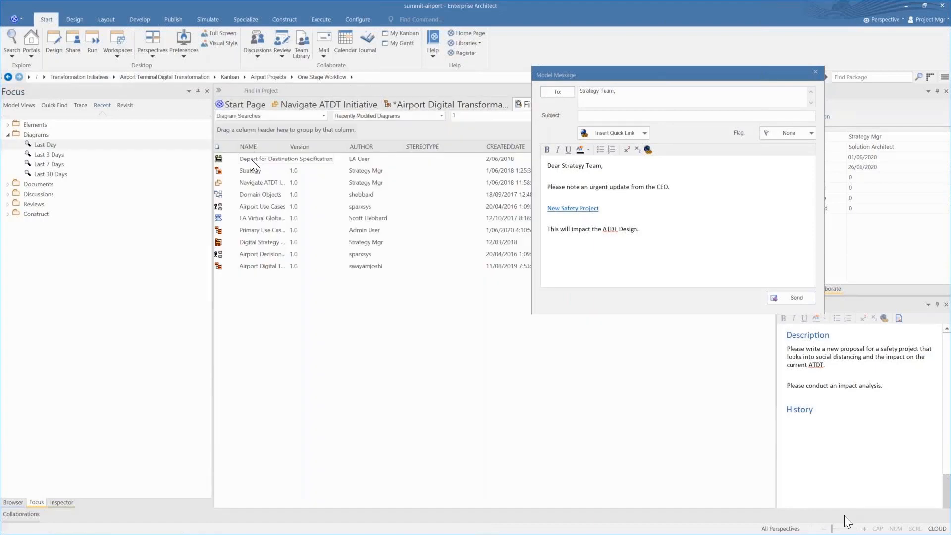
pyautogui.click(251, 159)
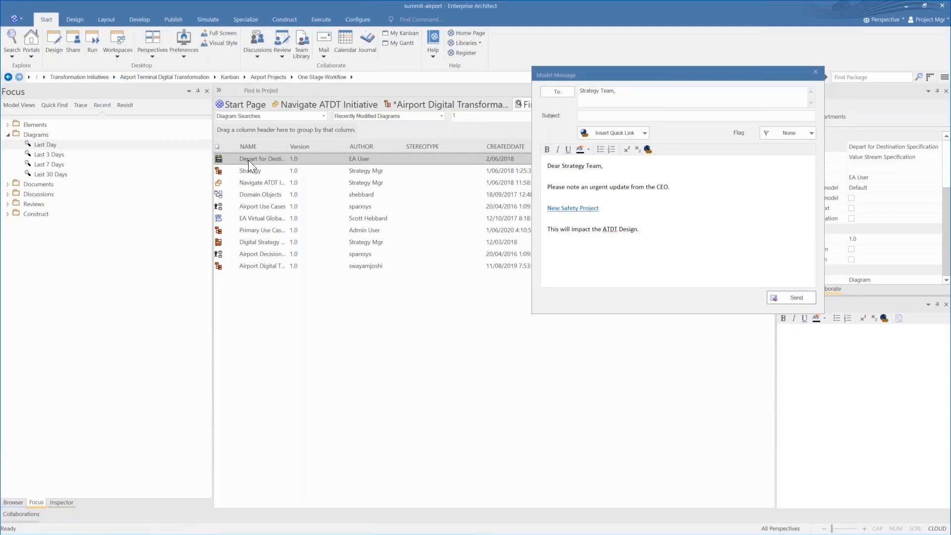
pyautogui.doubleClick(248, 160)
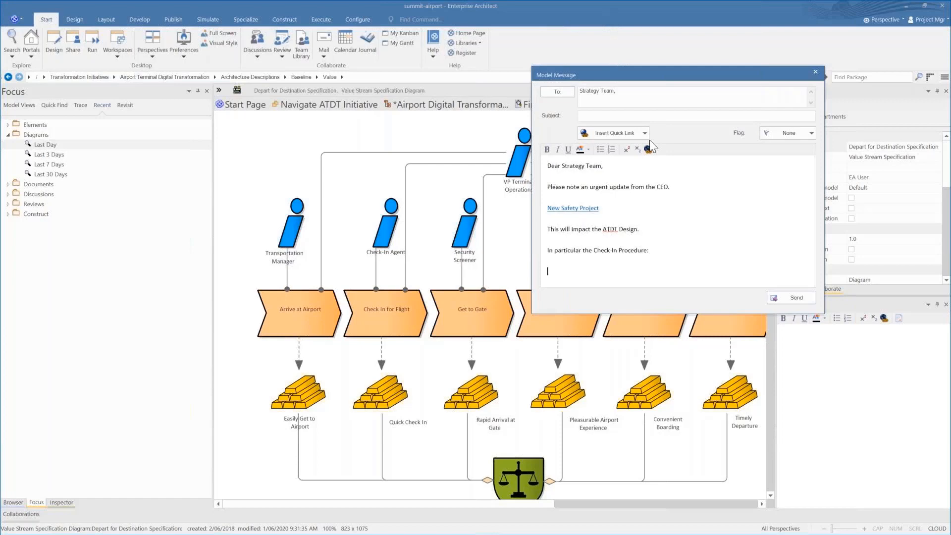
# Link the open diagram in the message for the Check-In Procedure and send it as "Urgent Safety Project", adding CEO User and Admin User as recipients.
pyautogui.click(645, 148)
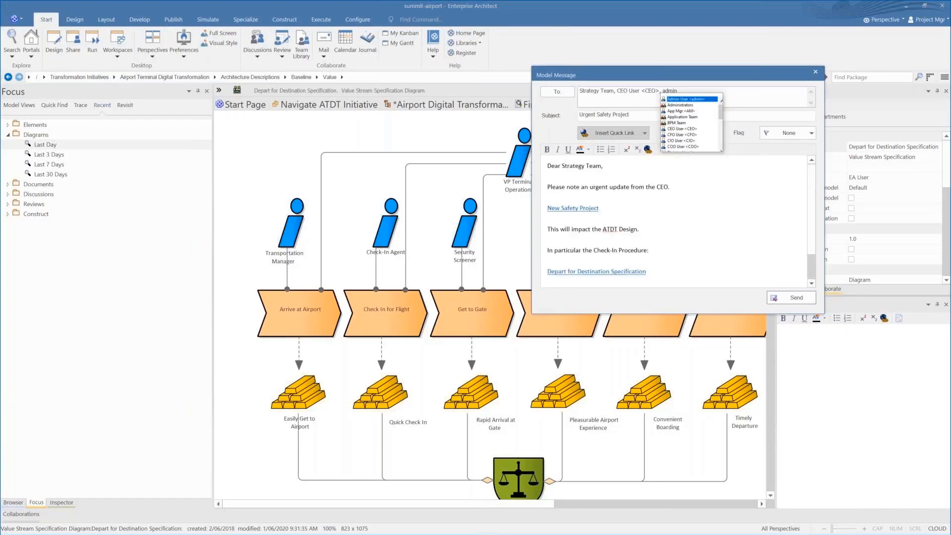
pyautogui.press('Return')
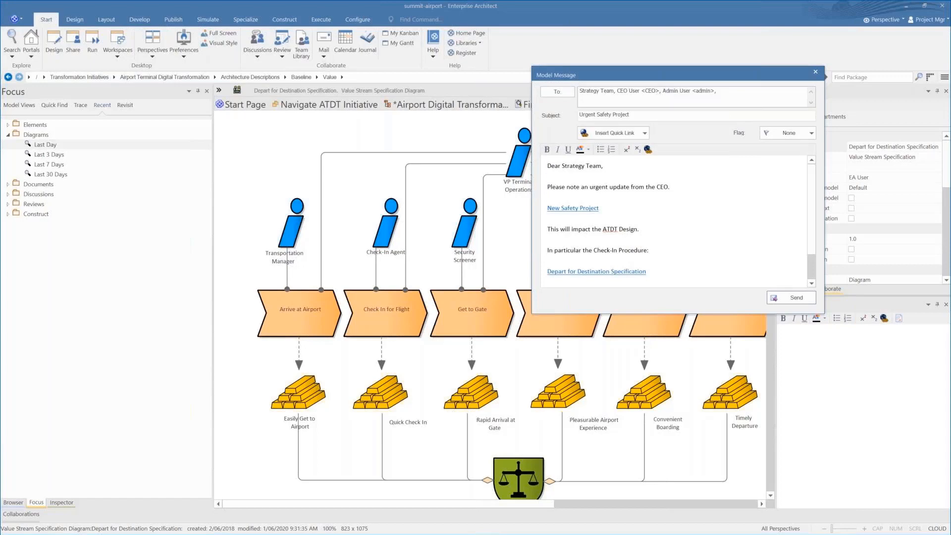
pyautogui.click(793, 298)
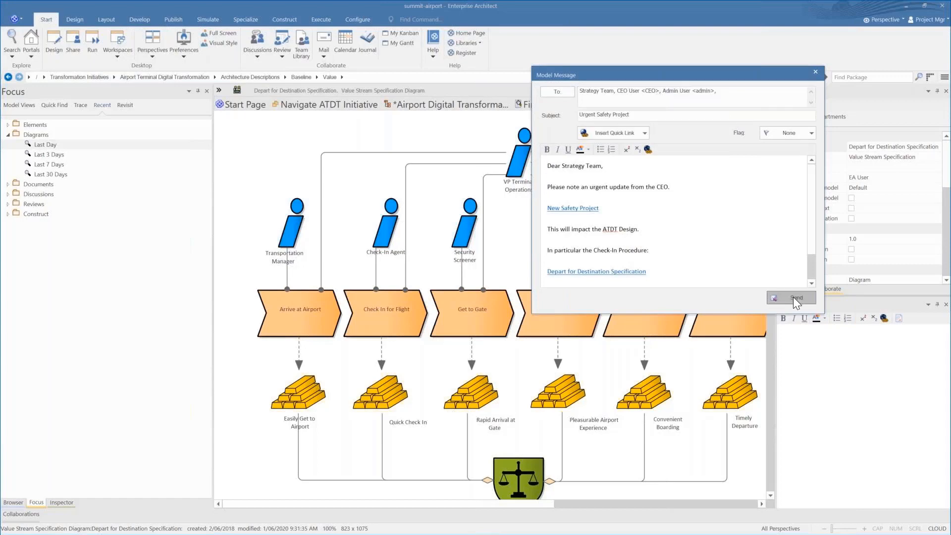
# Post a discussion on the Check In for Flight stage reading "This will be impacted by new COVID 19 regulations.".
pyautogui.click(379, 318)
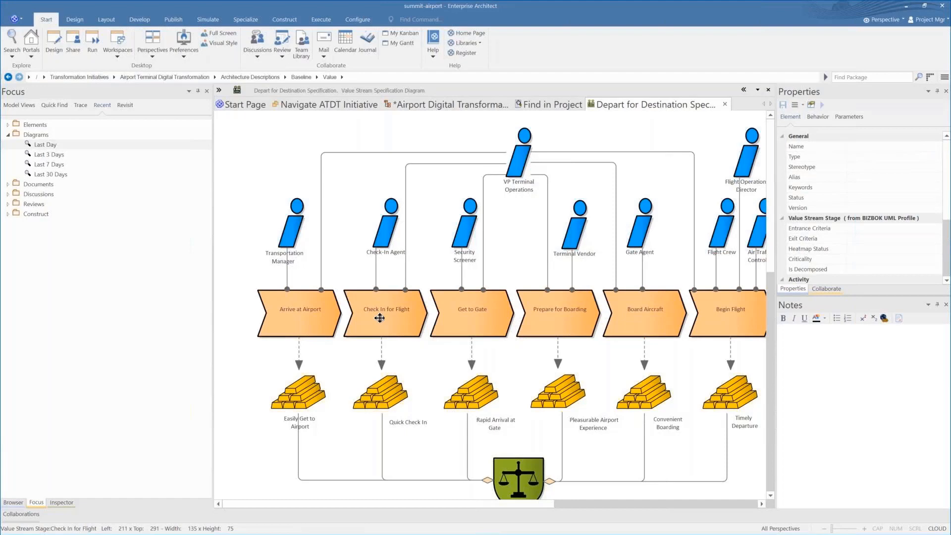
pyautogui.click(379, 317)
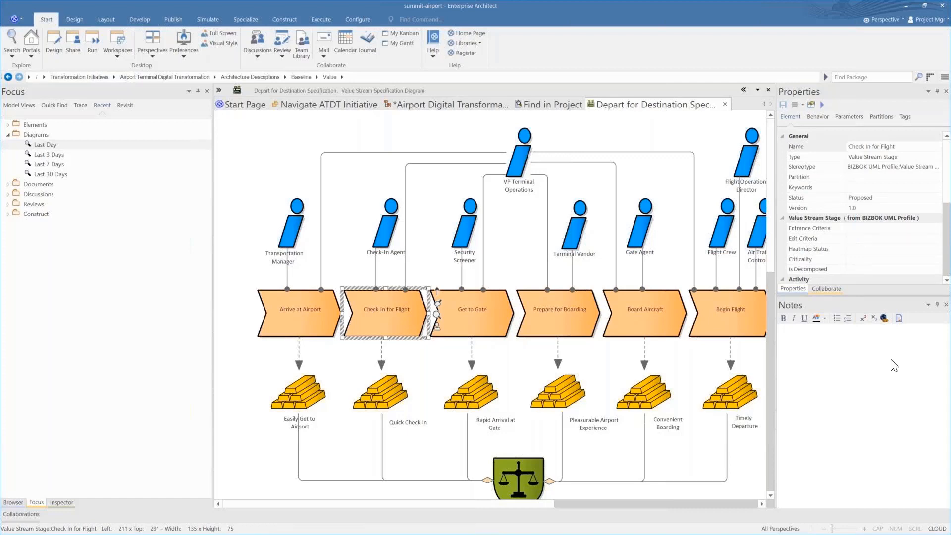
pyautogui.click(826, 288)
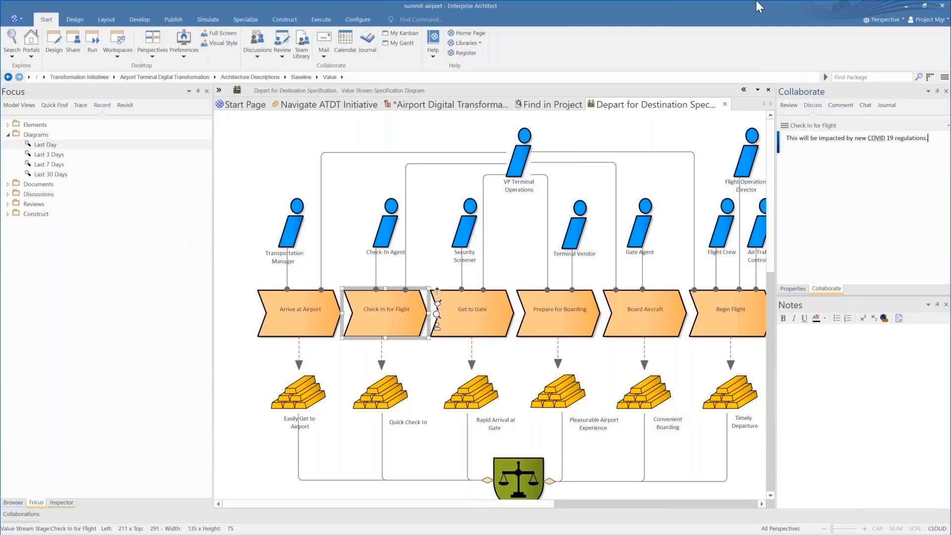
# Add a custom diagram to the Architecture Descriptions package and place the Check In for Flight value stream stage on it.
pyautogui.click(7, 135)
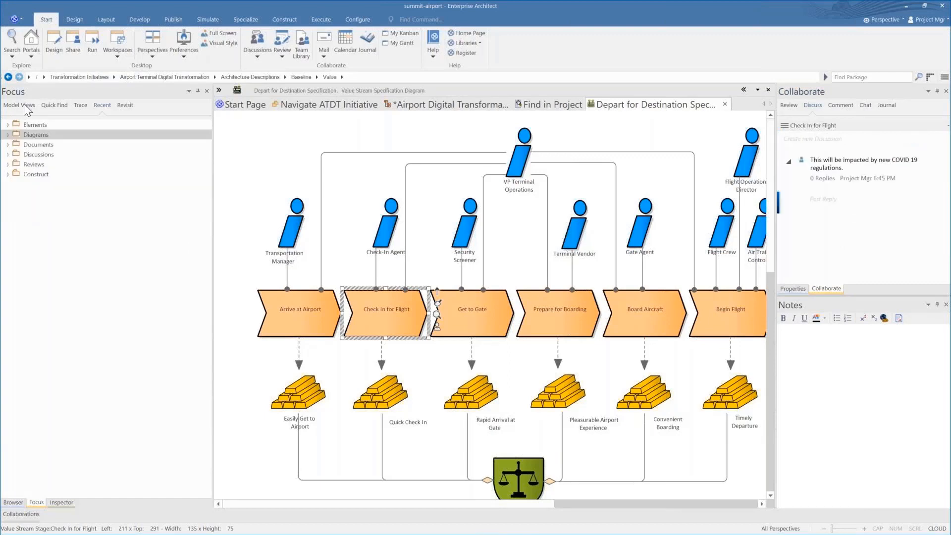
pyautogui.click(14, 502)
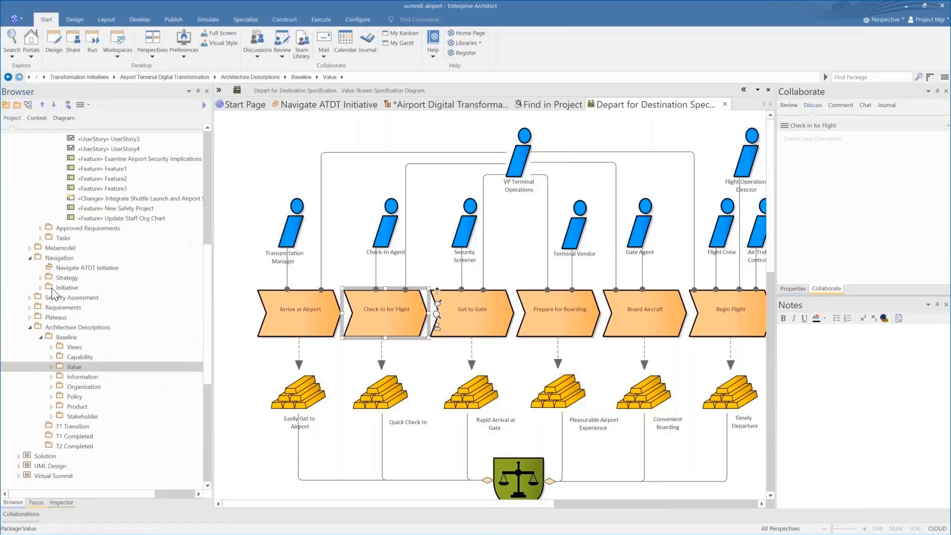
pyautogui.click(42, 337)
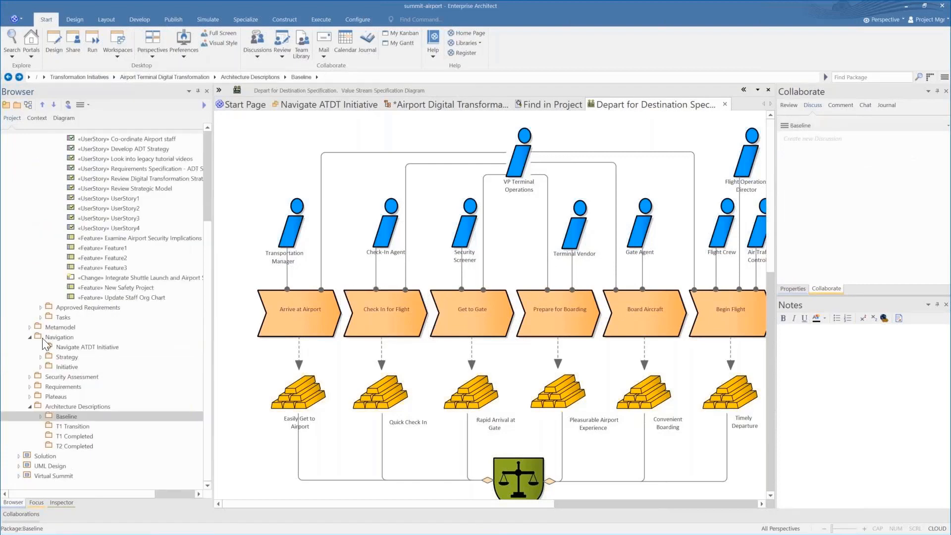
pyautogui.rightClick(85, 407)
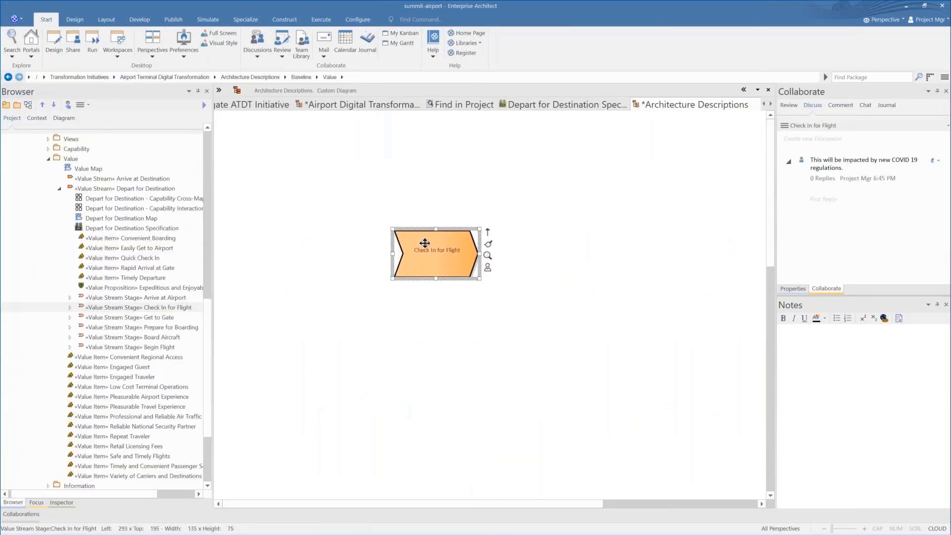
# Insert all elements related to Check In for Flight, up to 2 levels deep, with the diagram laid out on completion.
pyautogui.rightClick(424, 243)
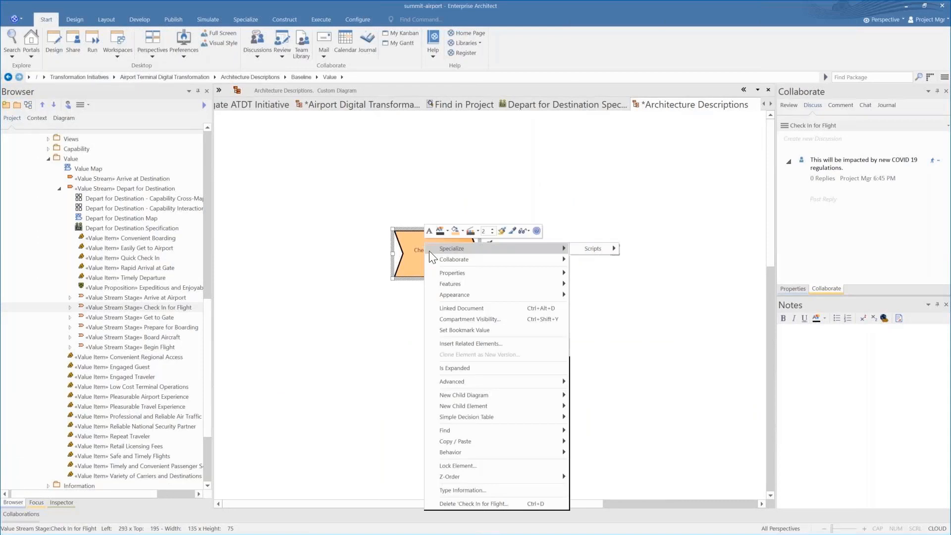
pyautogui.click(450, 344)
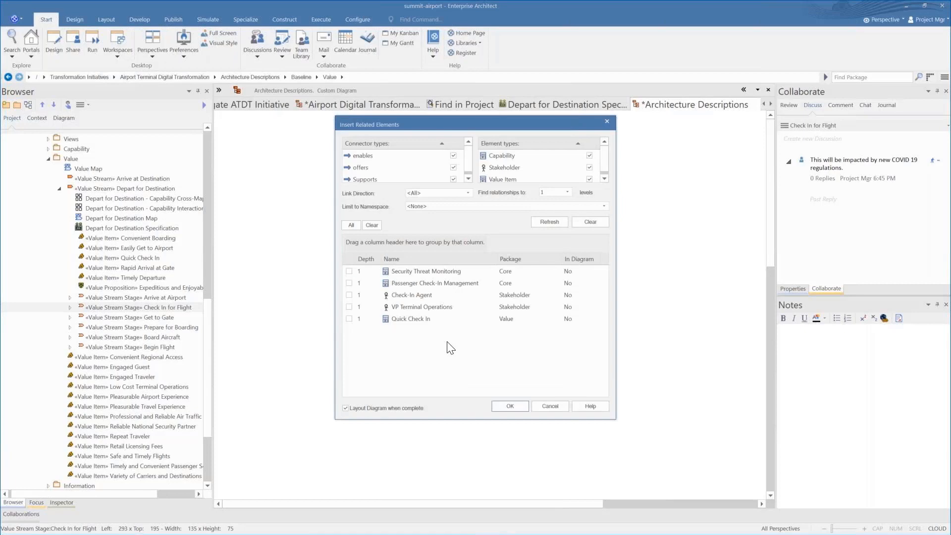
pyautogui.click(564, 192)
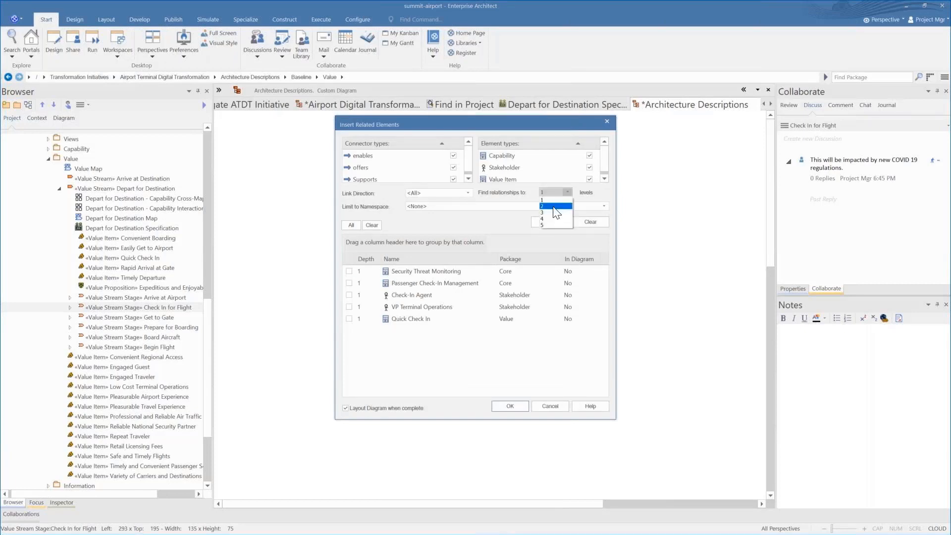
pyautogui.click(555, 206)
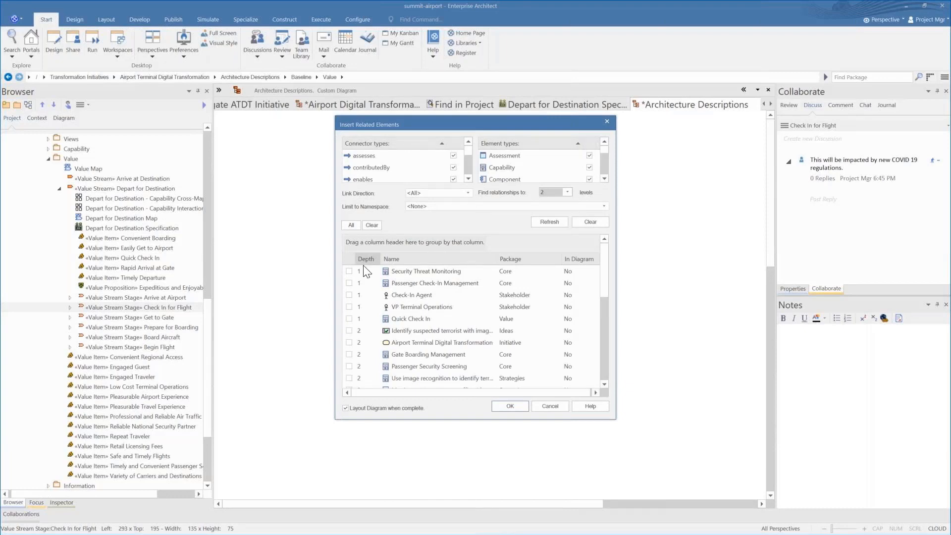
pyautogui.click(351, 225)
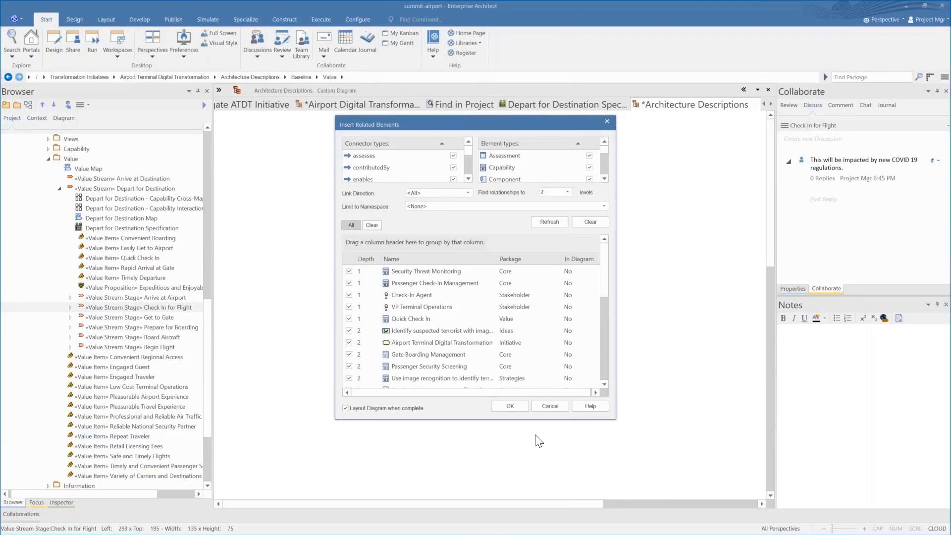
pyautogui.click(514, 408)
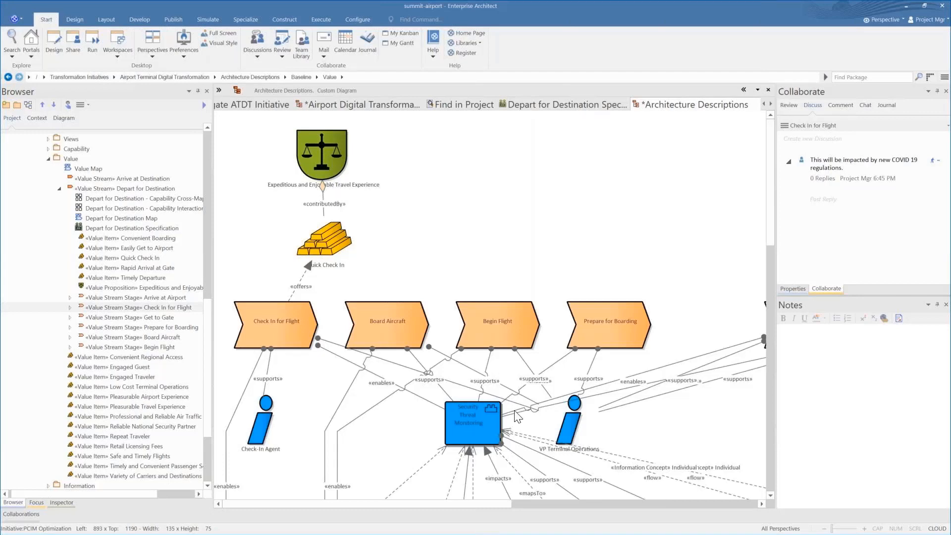
# Examine the stages, stakeholders and capabilities connected to Check In for Flight and save the Architecture Descriptions diagram.
pyautogui.click(261, 335)
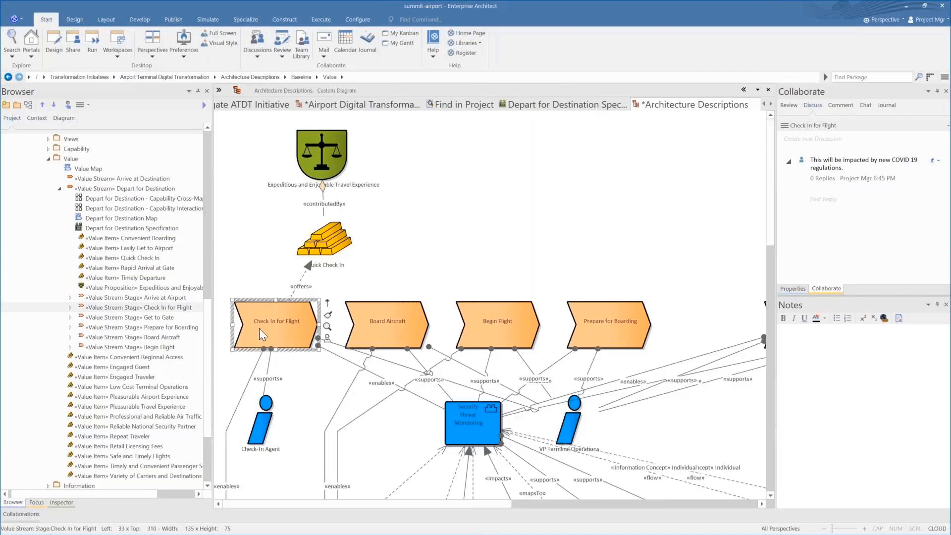
pyautogui.click(497, 331)
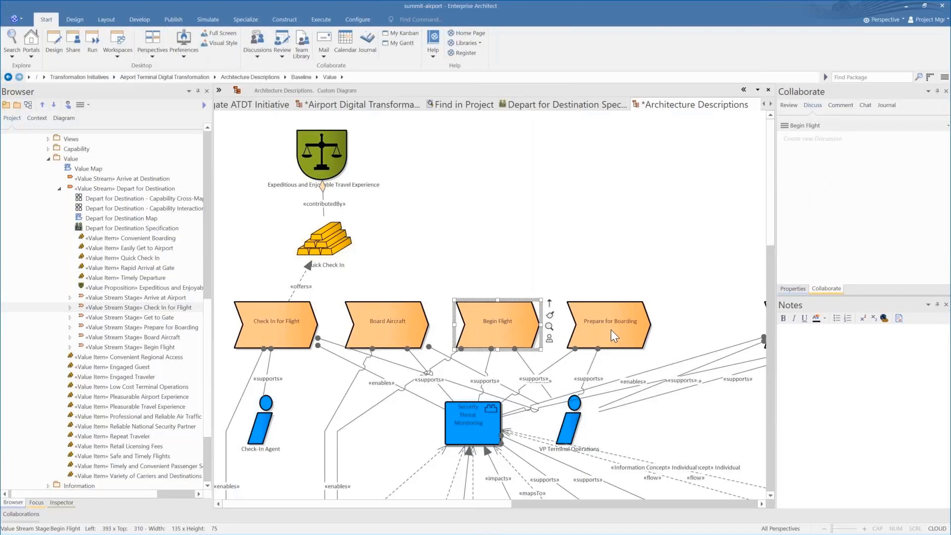
pyautogui.click(477, 423)
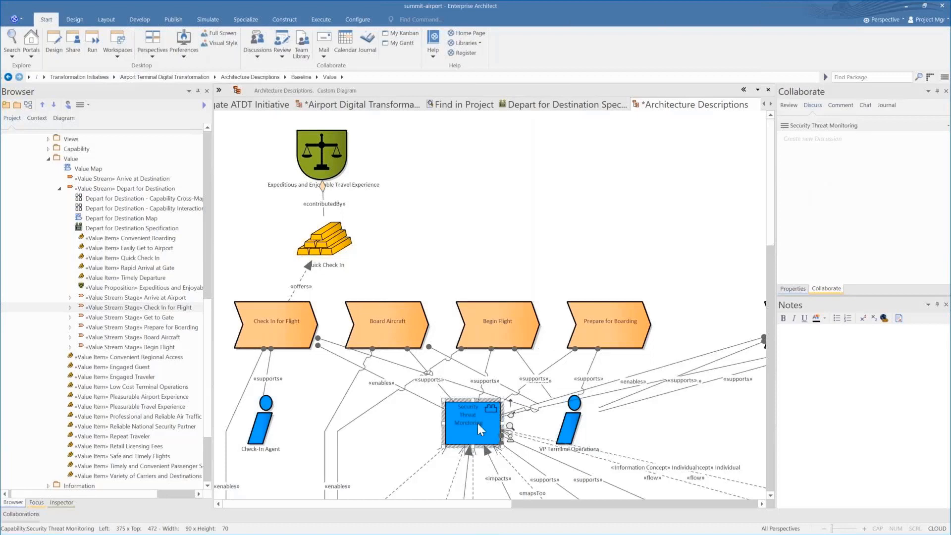
pyautogui.click(260, 423)
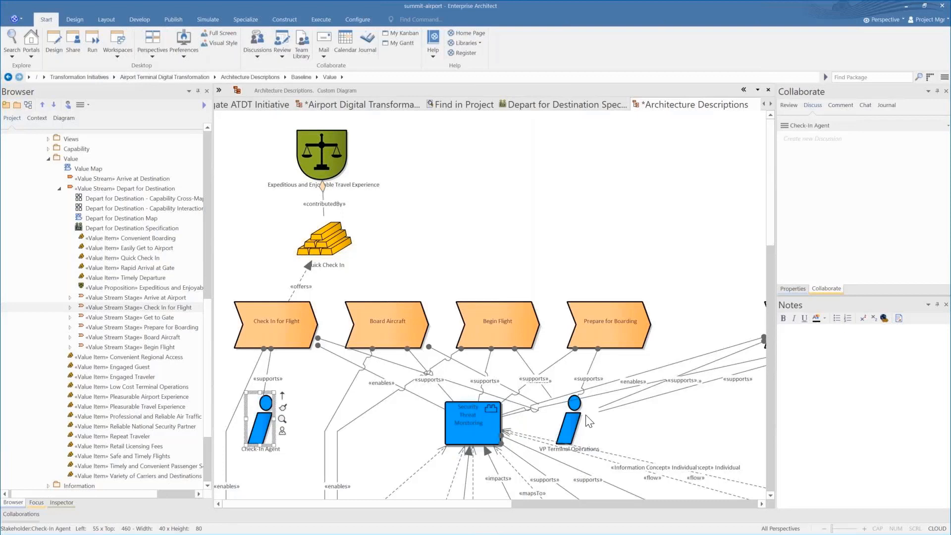
pyautogui.click(576, 417)
pyautogui.scroll(-6, 576, 396)
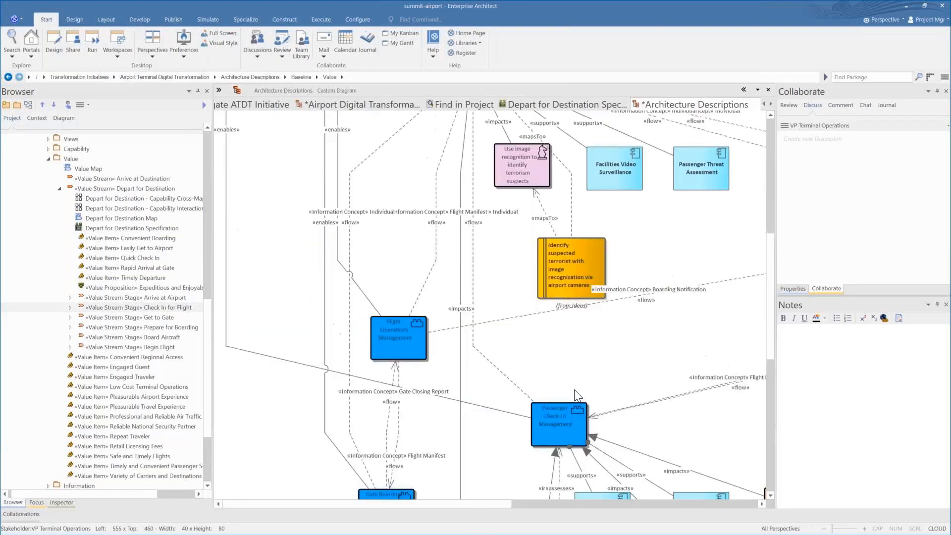
pyautogui.scroll(6, 576, 396)
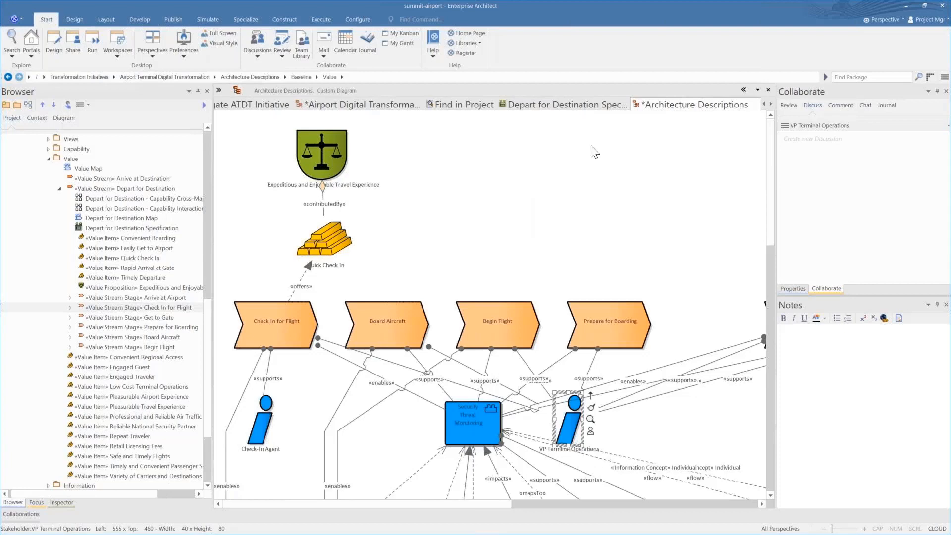
pyautogui.hotkey('ctrl', 's')
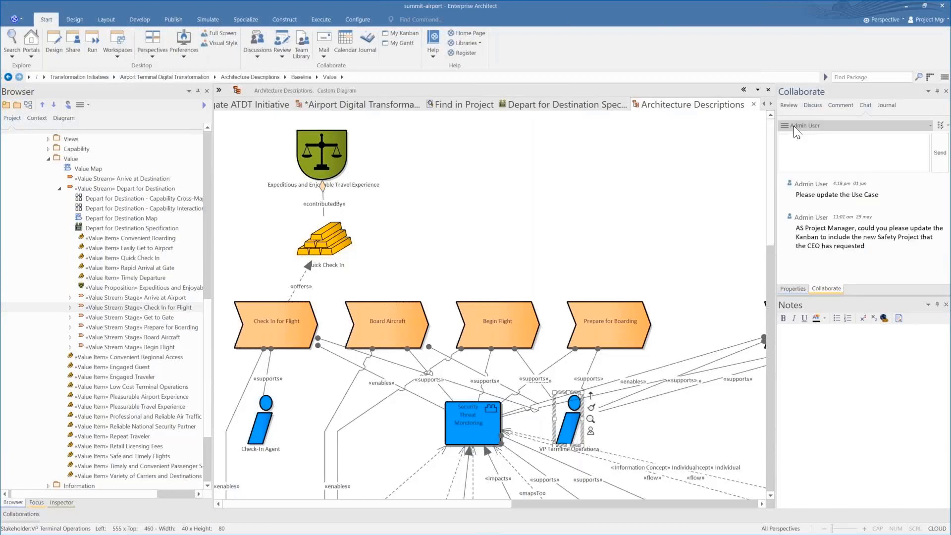
# Post a chat message to the PMO group reading "To the PMO Office, please check out the Impact analysis diagram, to see the impact the new COVID policy may have on airport security.".
pyautogui.click(802, 143)
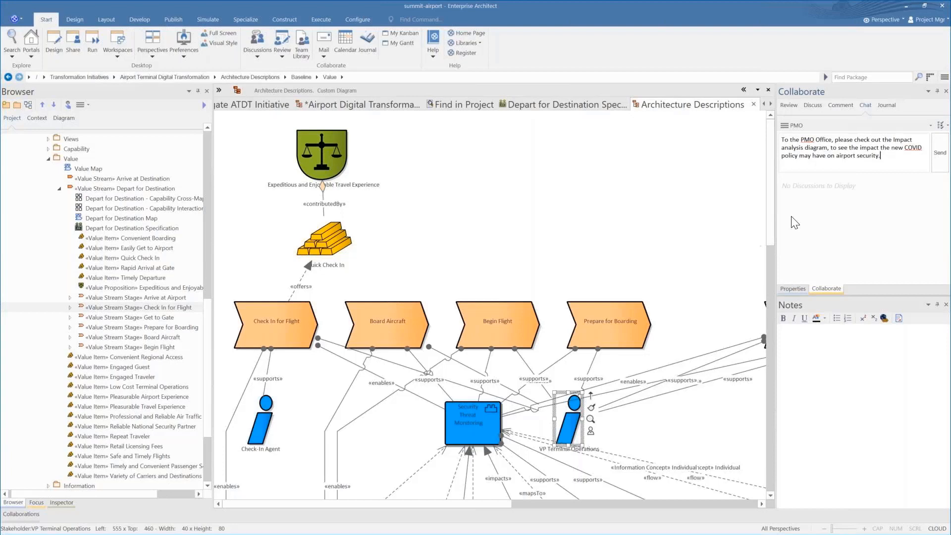
pyautogui.click(939, 153)
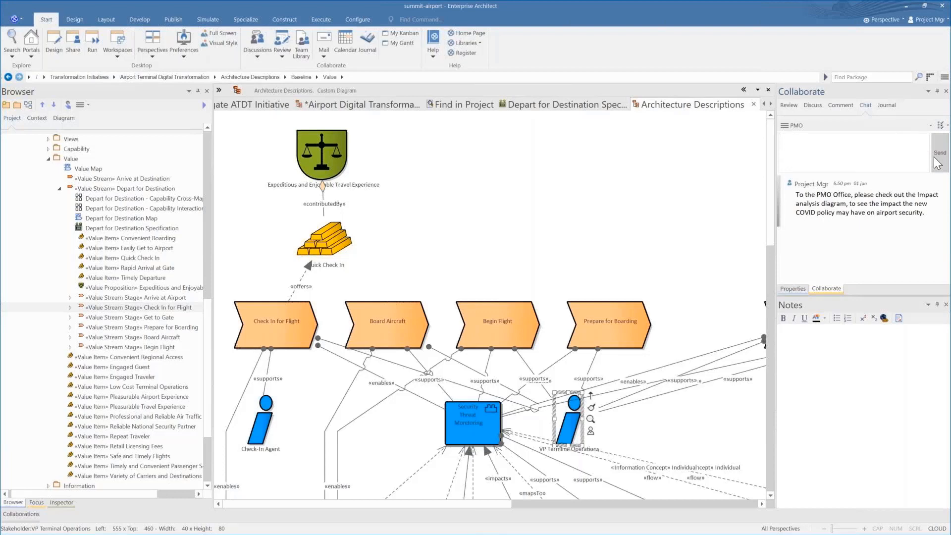
# Write a model mail to Project Mgr with subject "Impact Analysis" reading "Please review this diagram:" and a link to the Architecture Descriptions diagram.
pyautogui.click(567, 190)
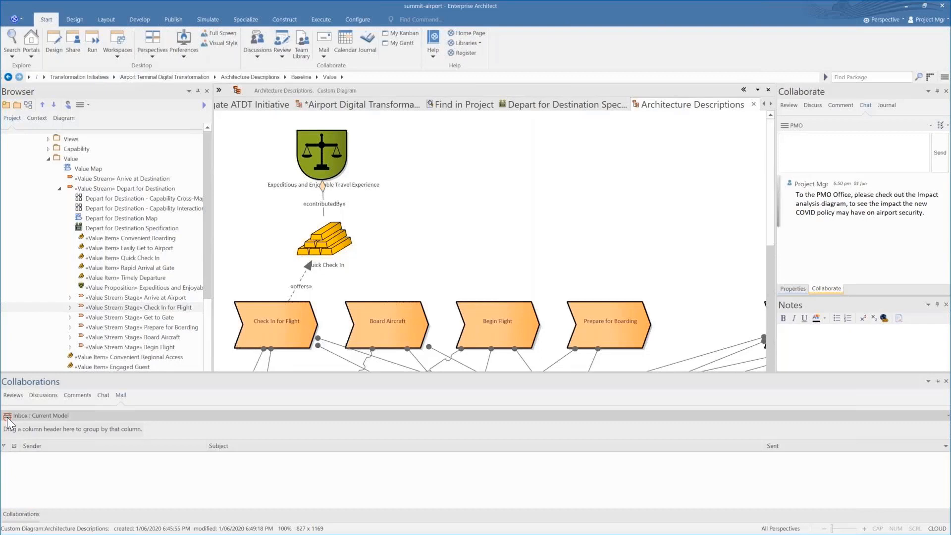
pyautogui.click(8, 417)
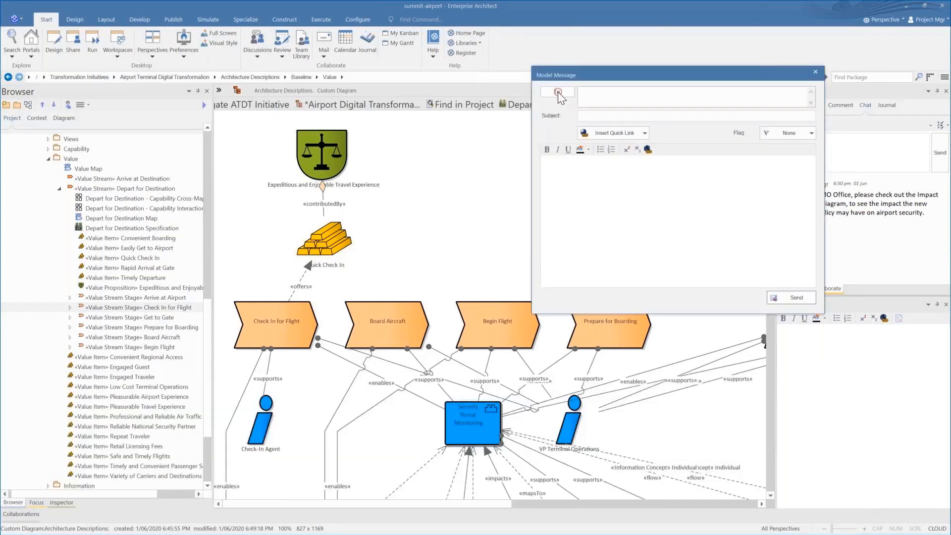
pyautogui.click(558, 92)
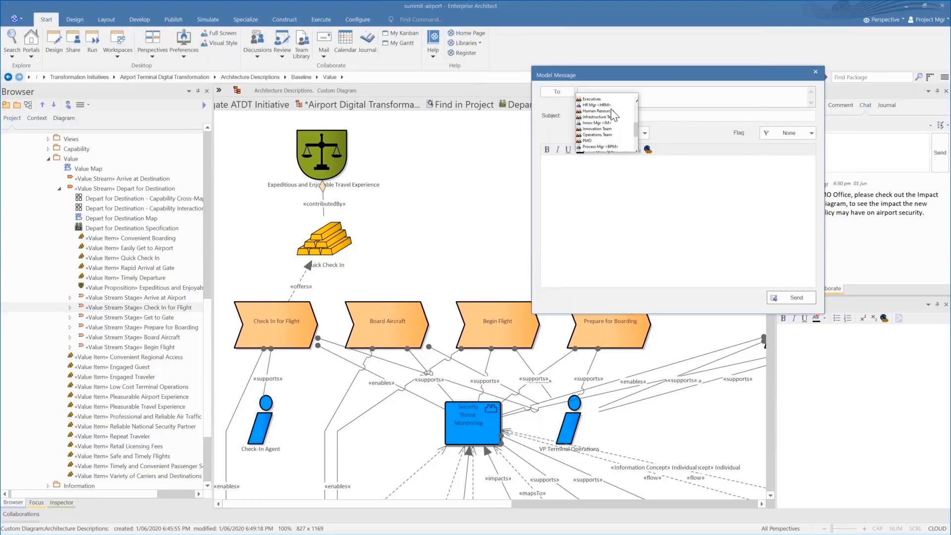
pyautogui.scroll(-1, 612, 128)
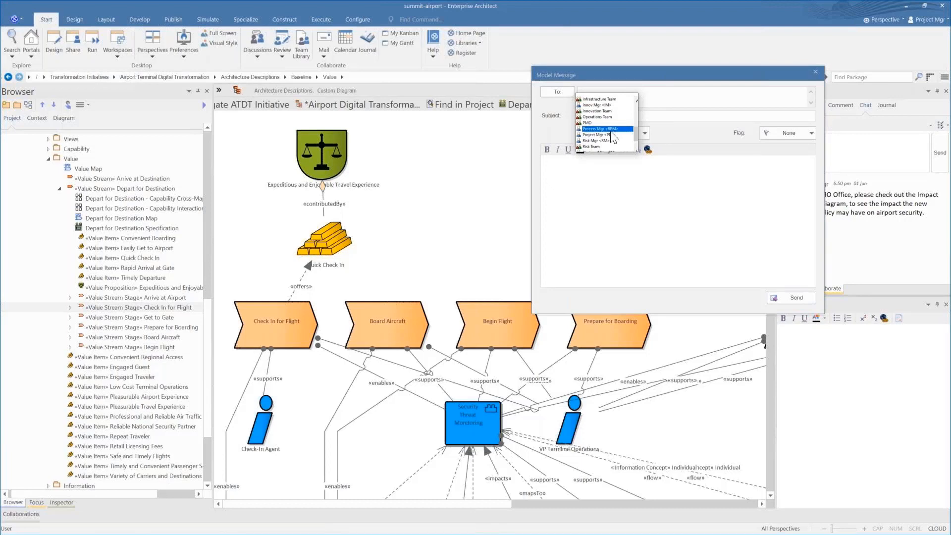
pyautogui.click(612, 134)
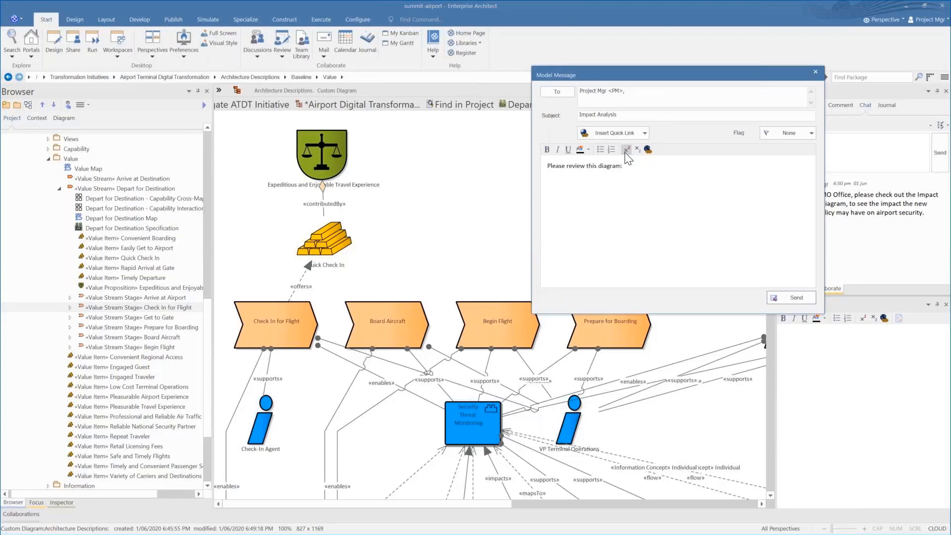
pyautogui.click(645, 149)
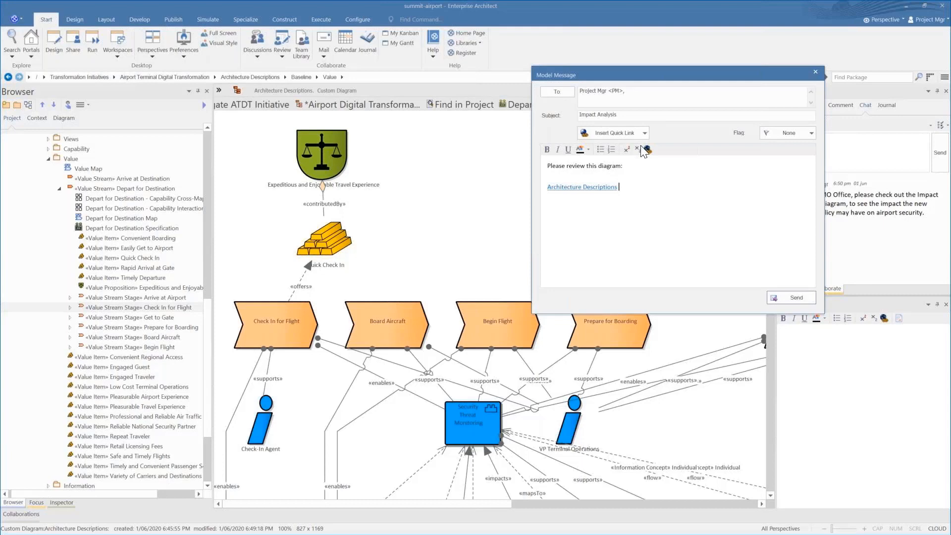
# Add a formal review for the Value package with start date 26/06/2020 and end date 01/06/2020.
pyautogui.click(783, 126)
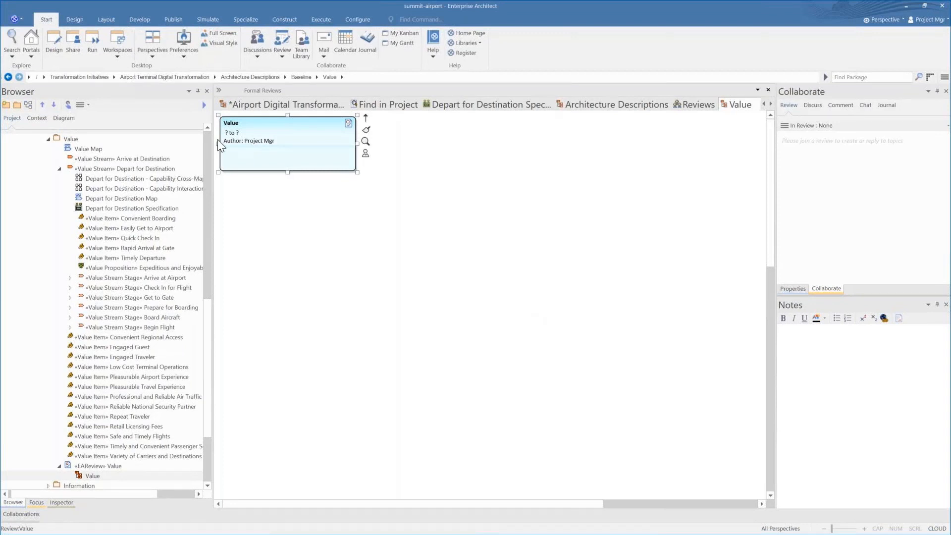
pyautogui.doubleClick(230, 134)
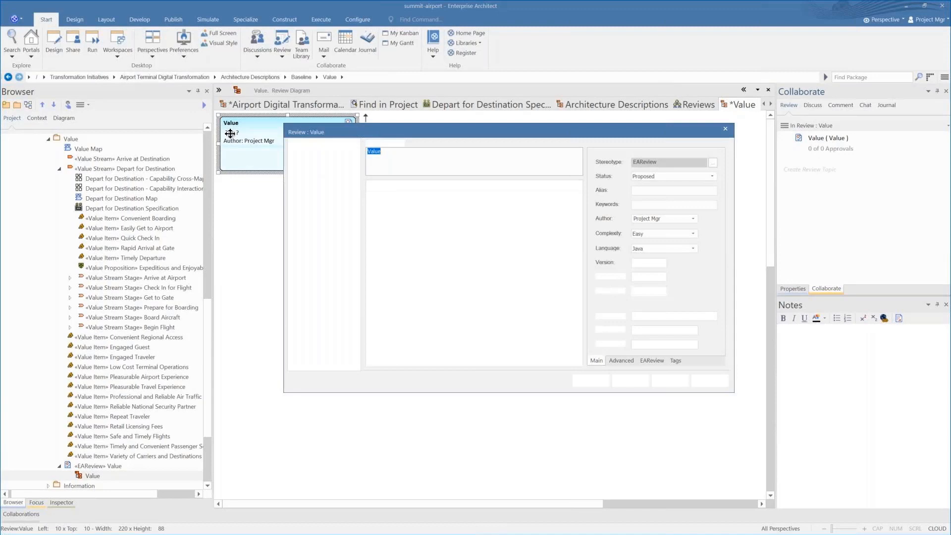
pyautogui.click(623, 361)
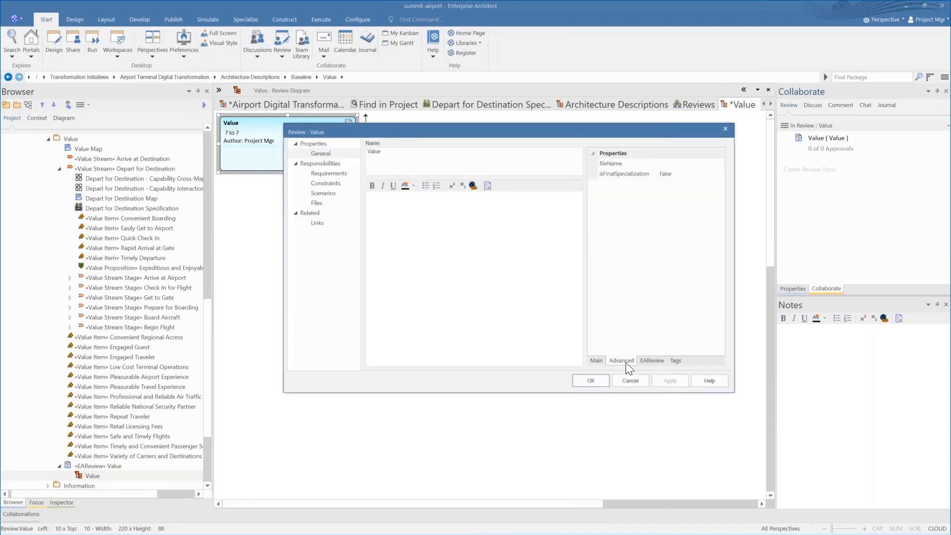
pyautogui.click(651, 360)
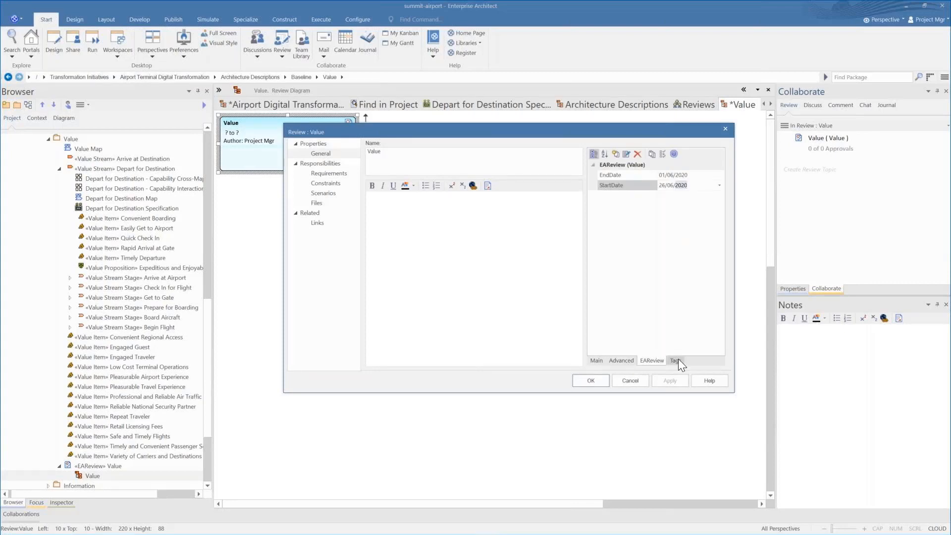
pyautogui.press('Return')
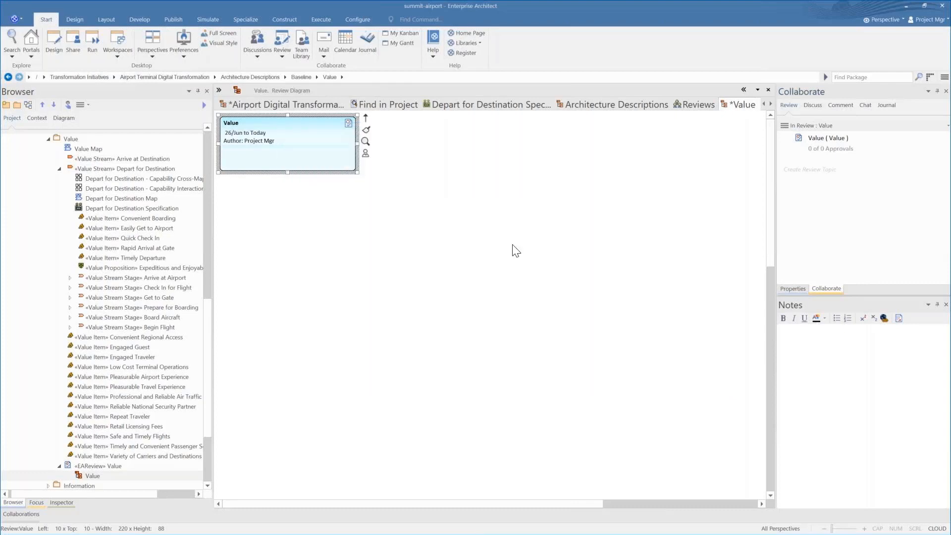
# Add the CEO User as an approver of the Value review.
pyautogui.click(784, 126)
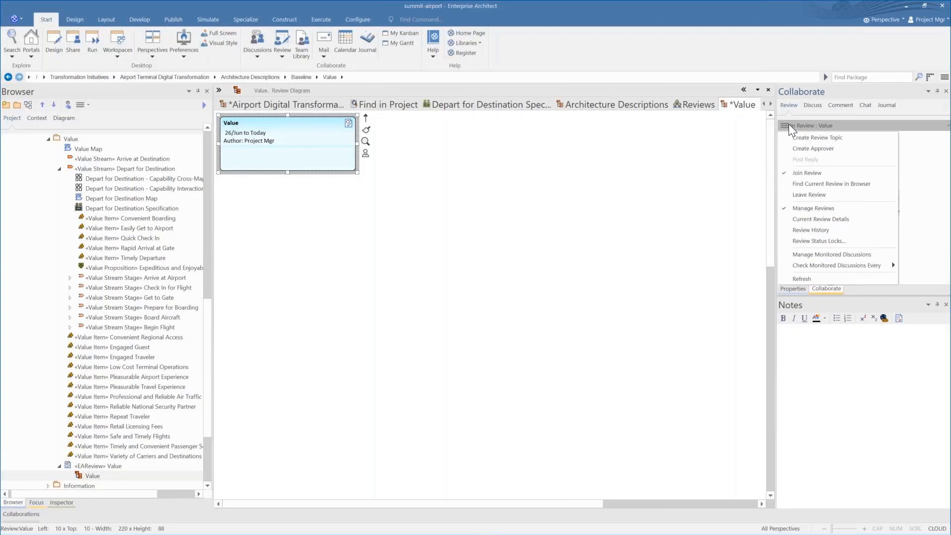
pyautogui.click(813, 149)
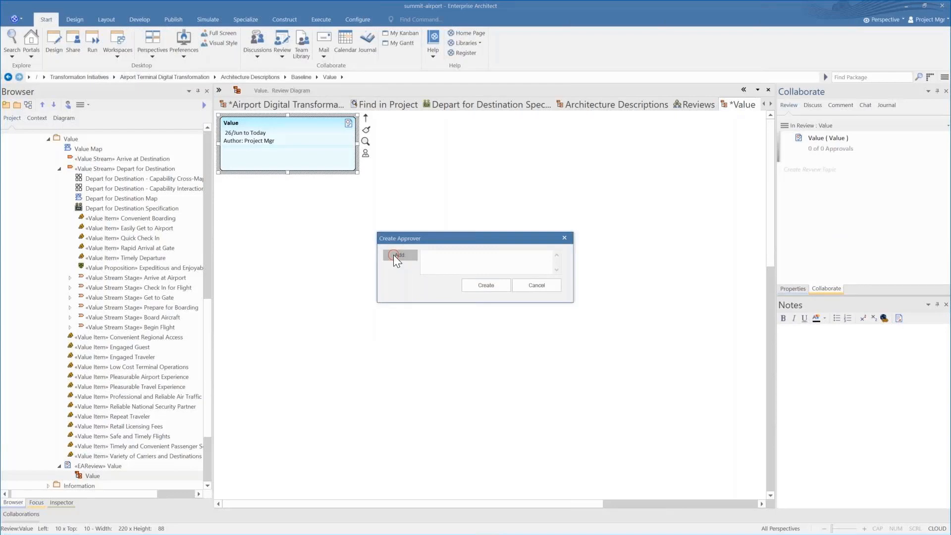
pyautogui.click(395, 255)
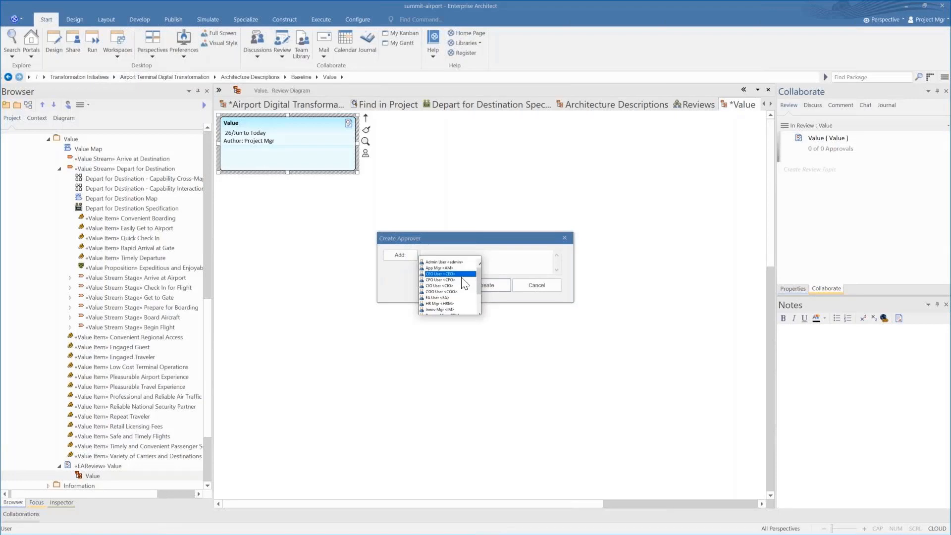
pyautogui.click(462, 274)
pyautogui.click(487, 284)
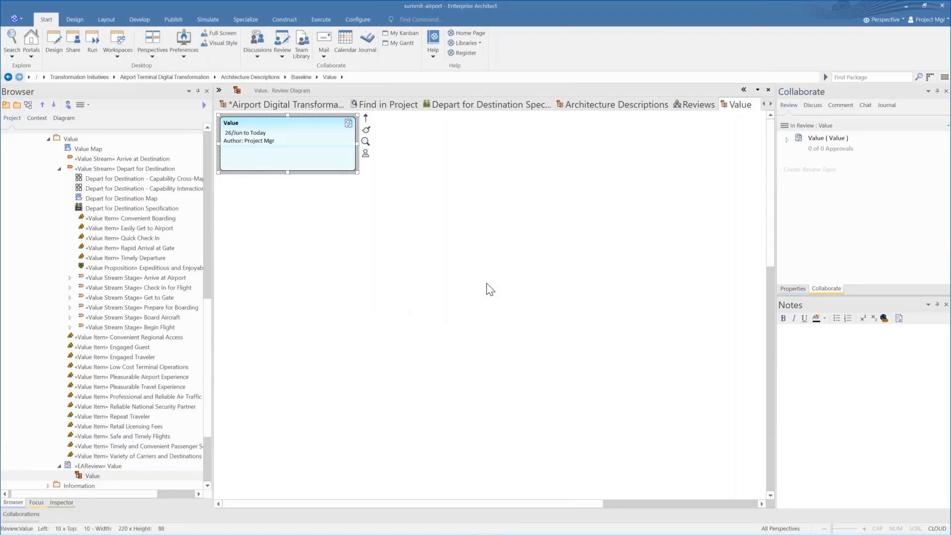